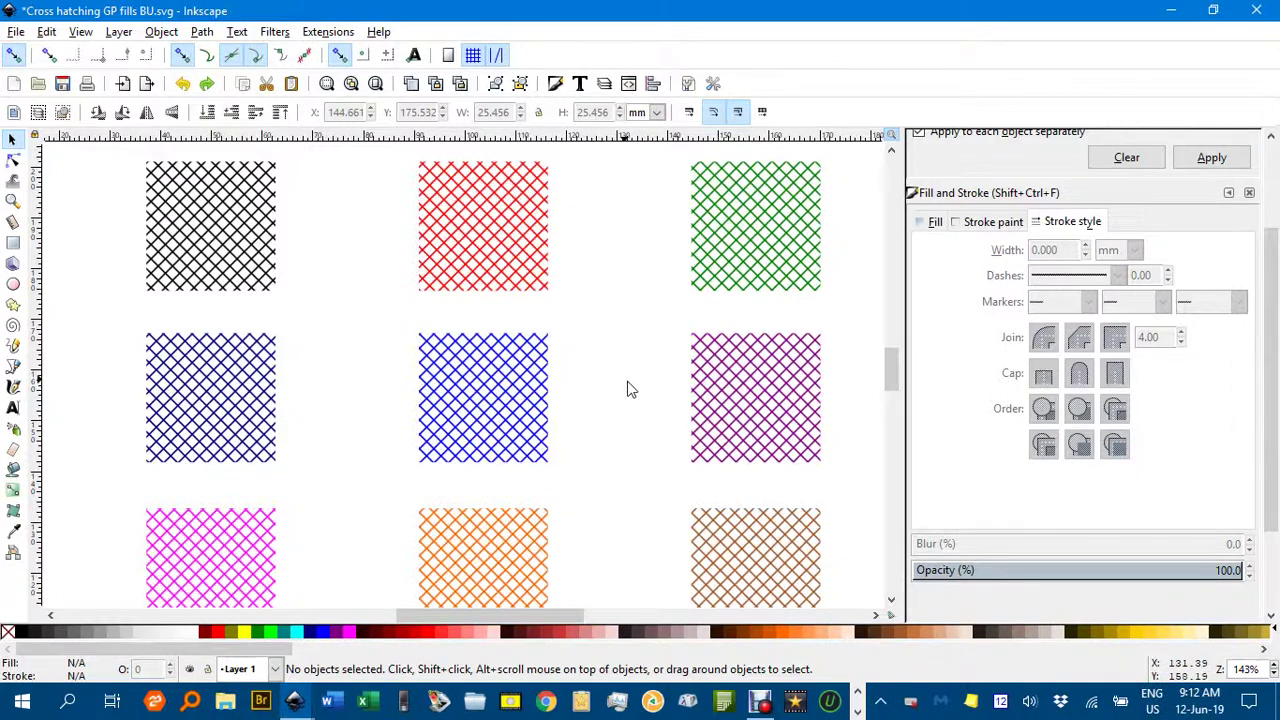
- Move the nine cross-hatch swatches together with the title and instruction text off the page, into the empty canvas to its right
scroll(636, 396, "down", 2)
scroll(603, 426, "up", 3)
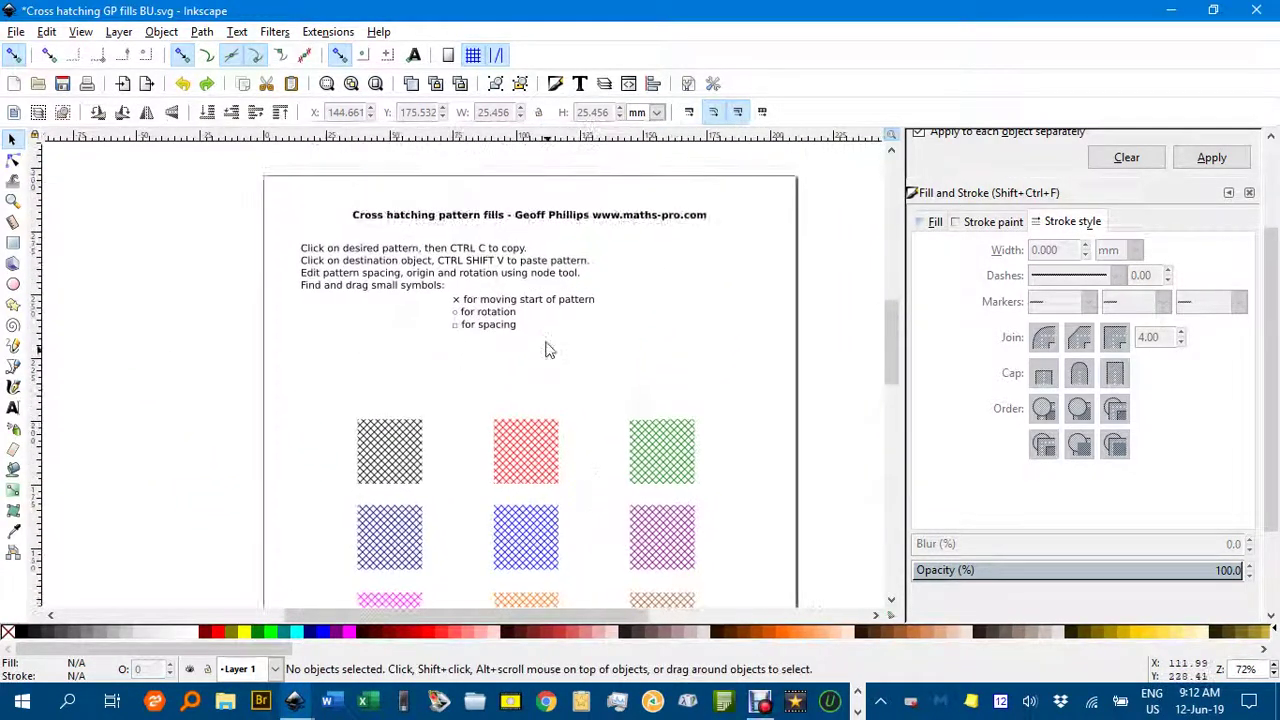
left_click_drag(594, 314, 397, 289)
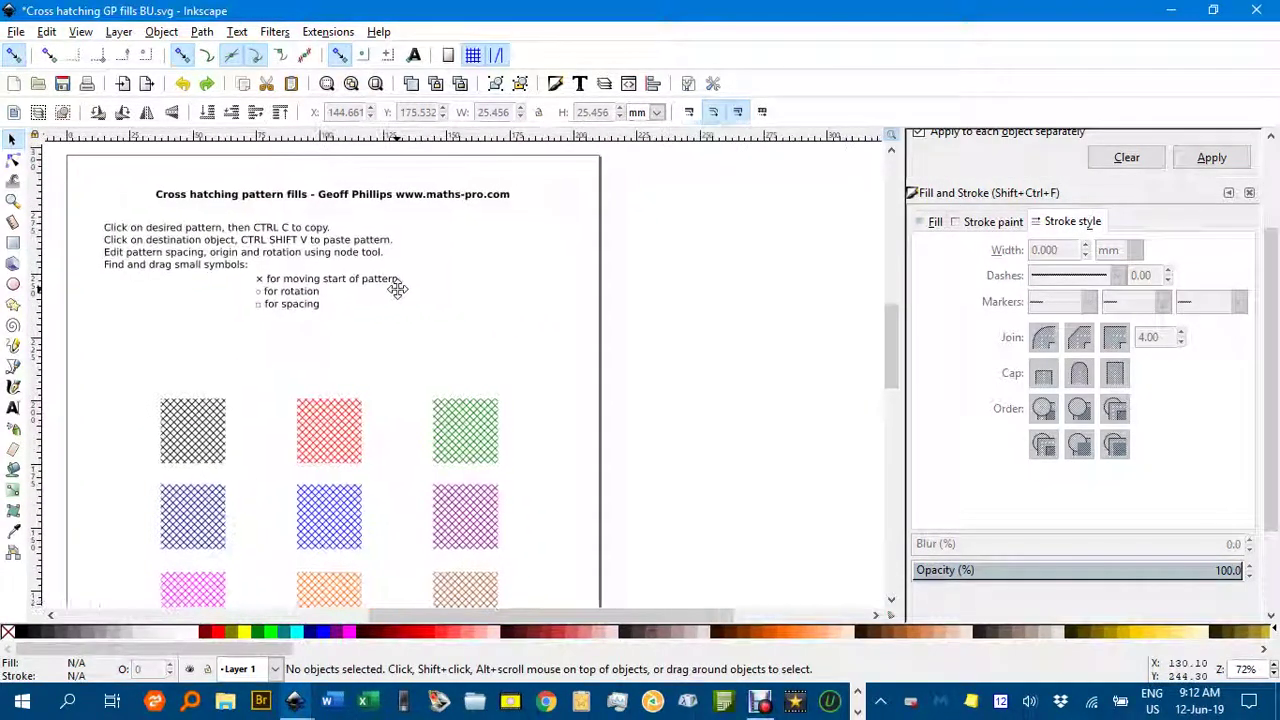
left_click_drag(526, 347, 692, 320)
scroll(690, 324, "down", 1)
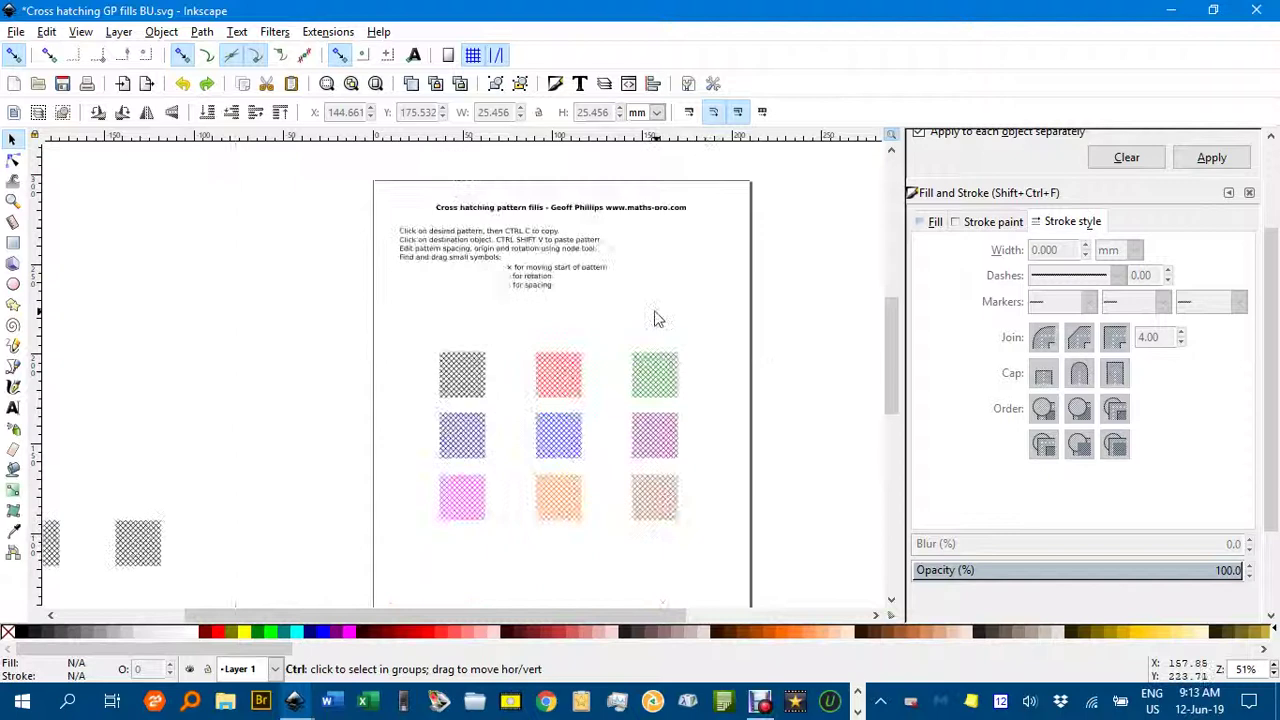
left_click_drag(613, 307, 605, 289)
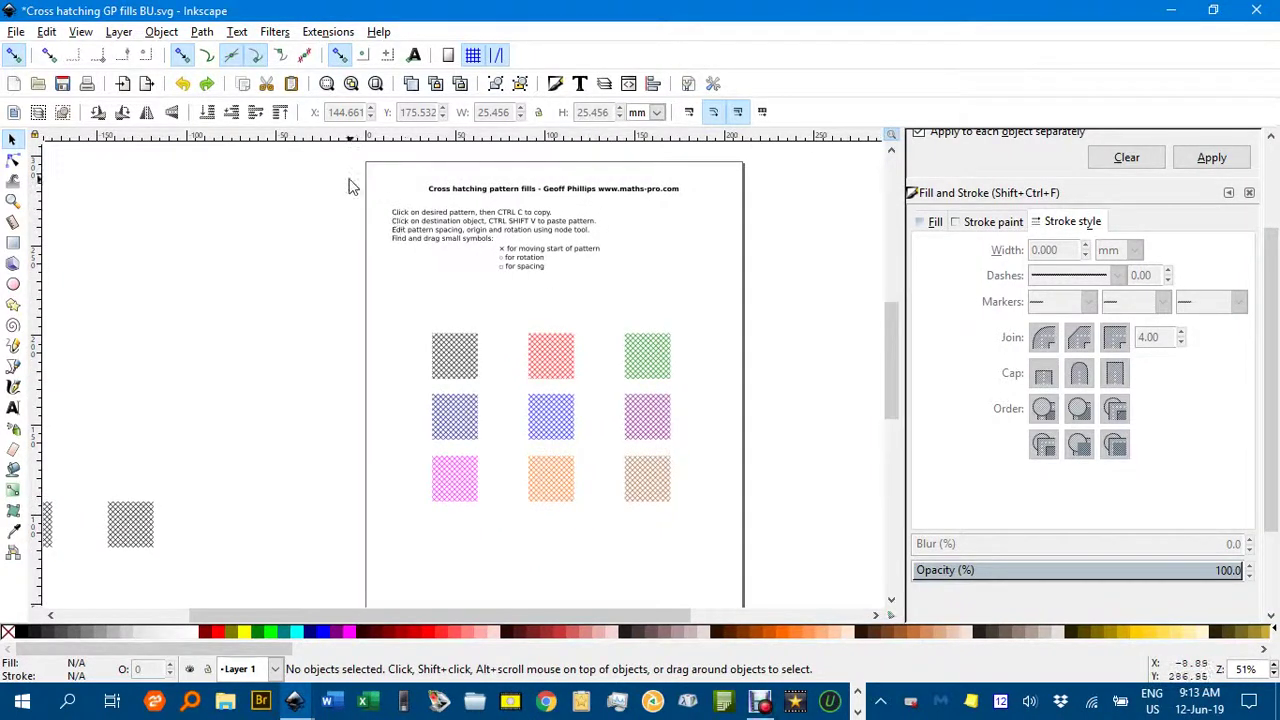
left_click_drag(343, 163, 776, 556)
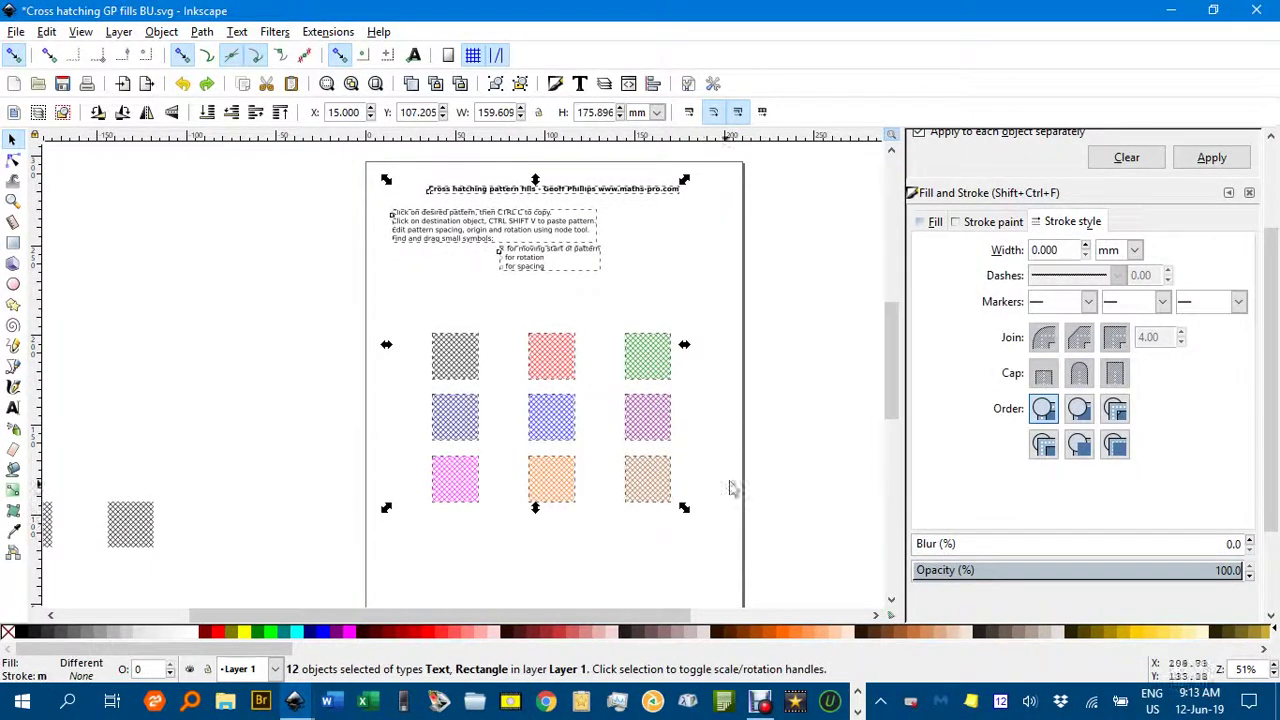
scroll(730, 488, "right", 8)
left_click_drag(351, 366, 783, 358)
scroll(680, 428, "left", 9)
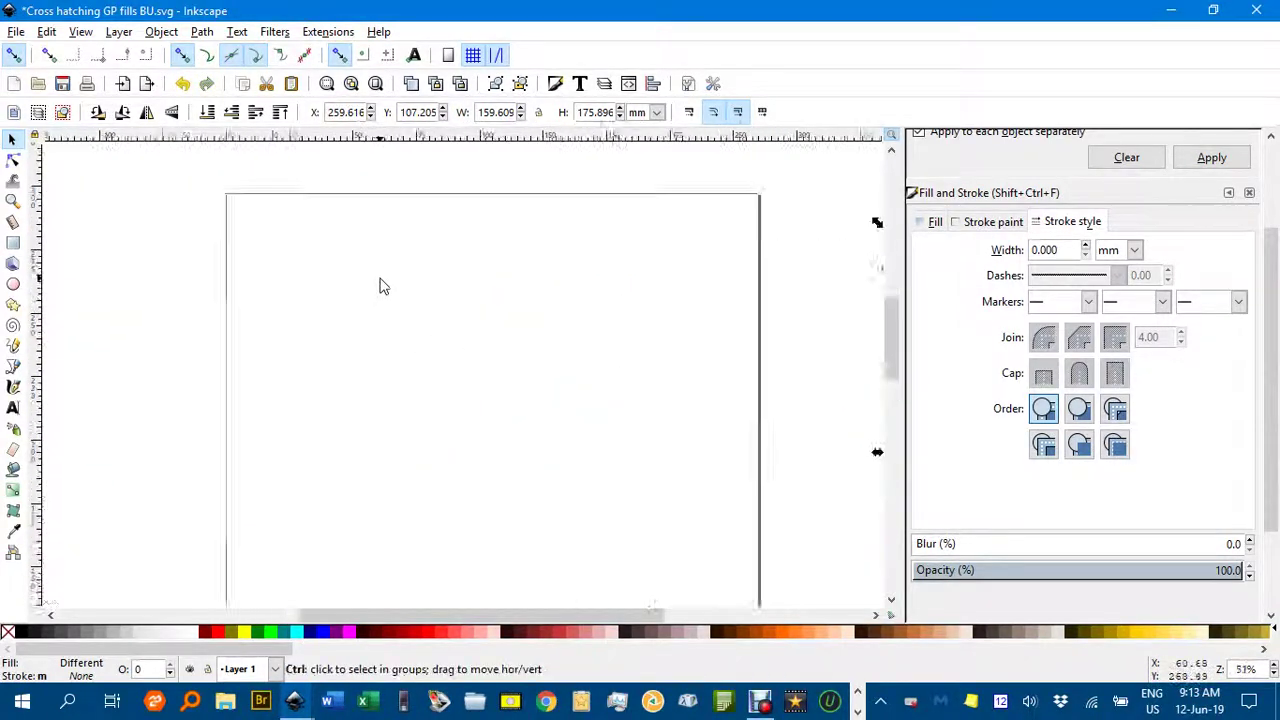
- Draw an ellipse about 112 mm wide and 64 mm high in the upper part of the emptied page
scroll(380, 290, "up", 1)
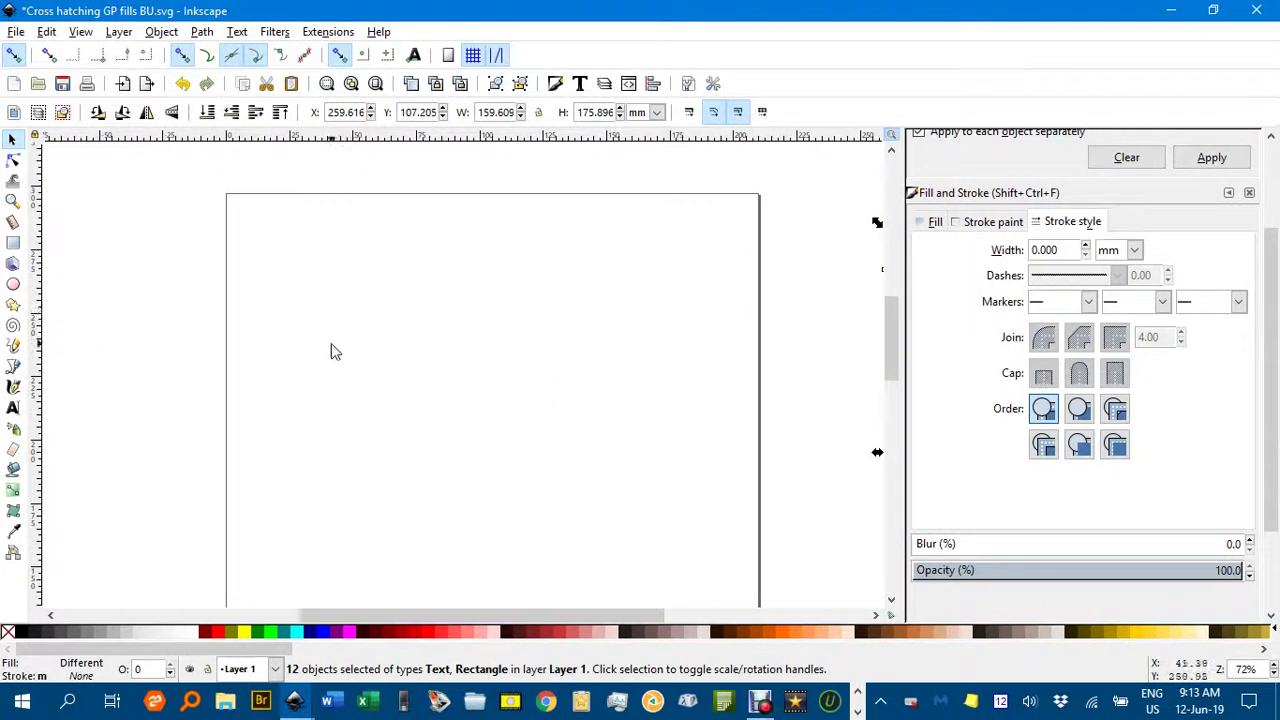
key("e")
left_click_drag(292, 286, 575, 448)
left_click(13, 141)
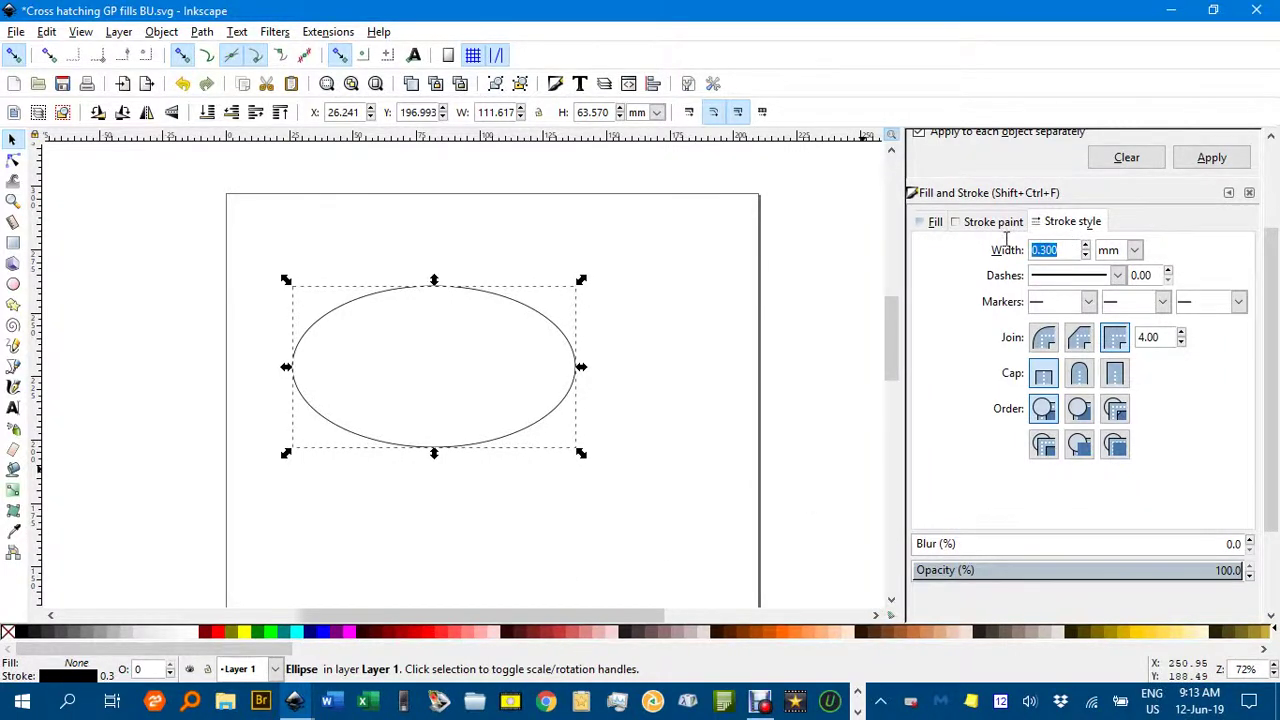
- Give the ellipse a 3 mm wide bright green outline and deselect it
key("Return")
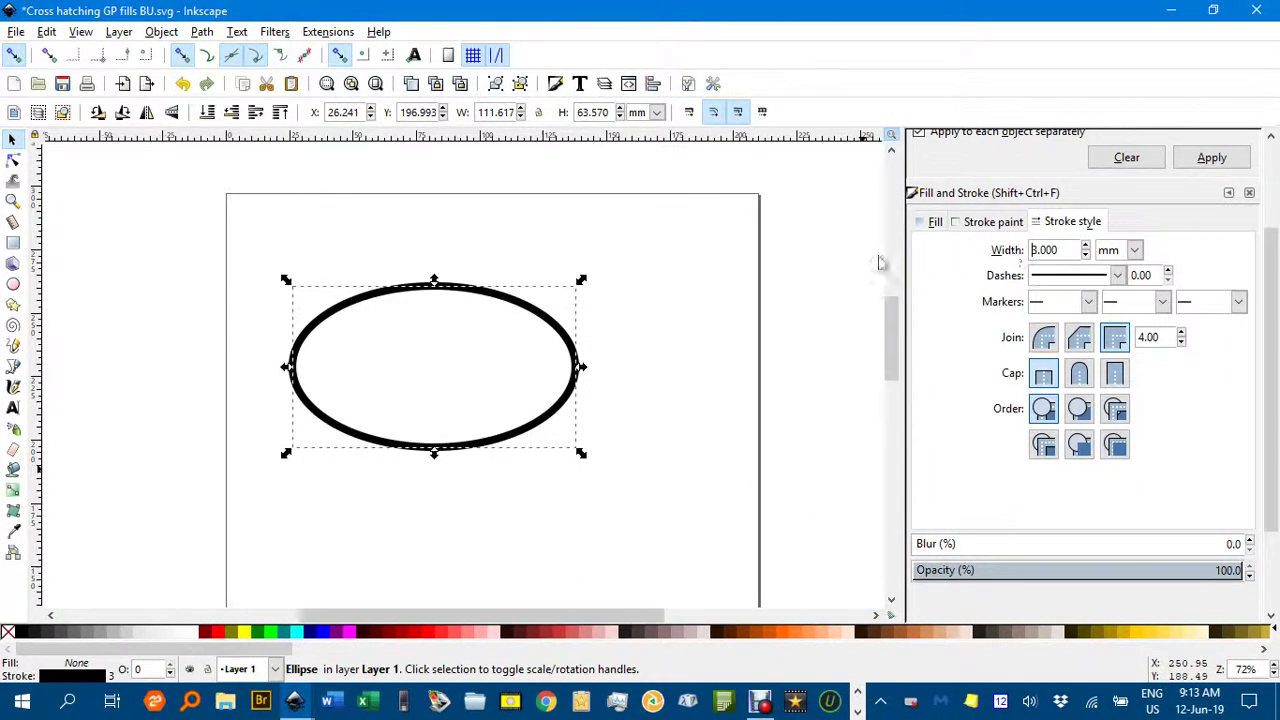
left_click(270, 632, "shift")
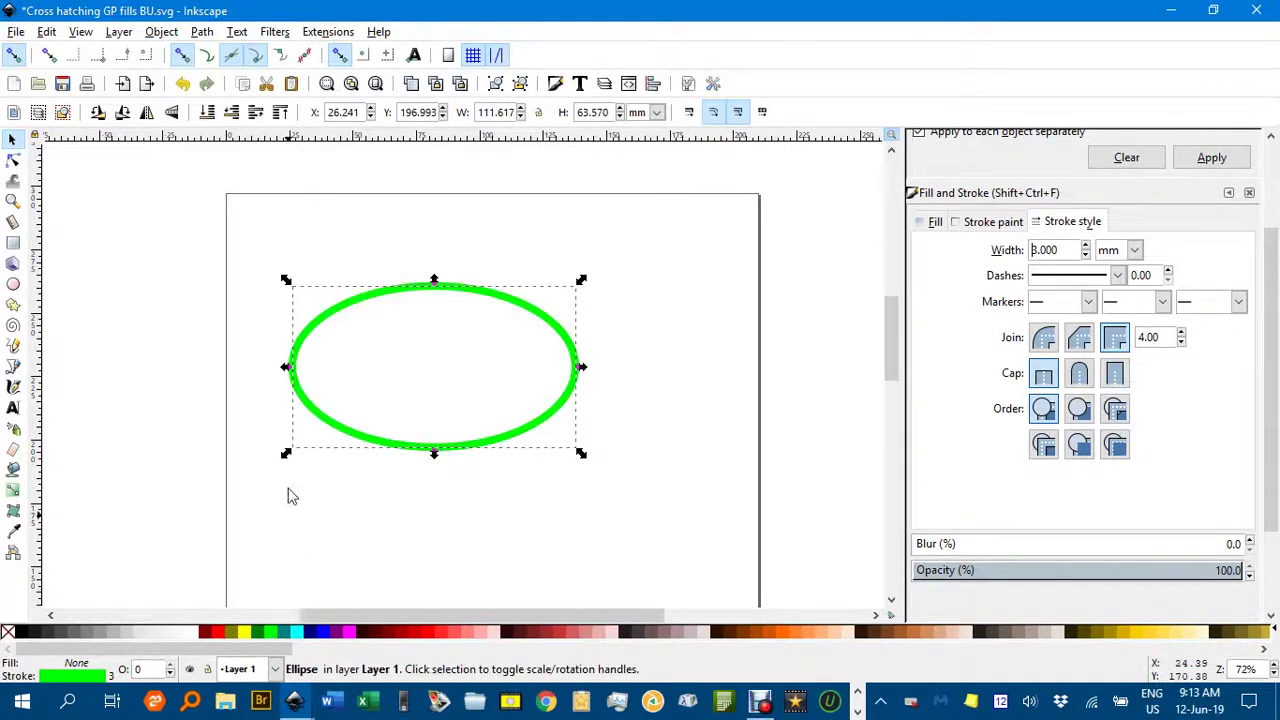
left_click(241, 213)
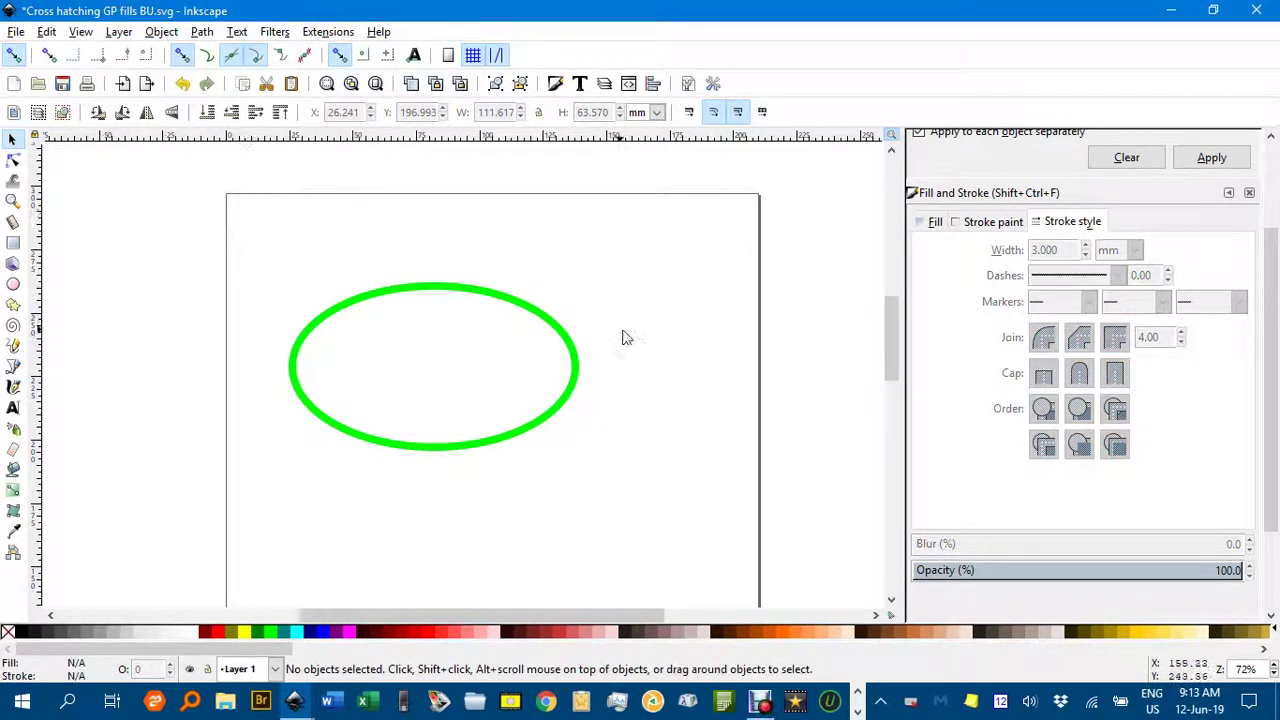
- Copy the bright blue cross-hatch swatch in the middle of the grid and paste its style onto the ellipse
mouse_move(623, 334)
left_mouse_down()
mouse_move(292, 323)
mouse_move(560, 180)
left_mouse_up()
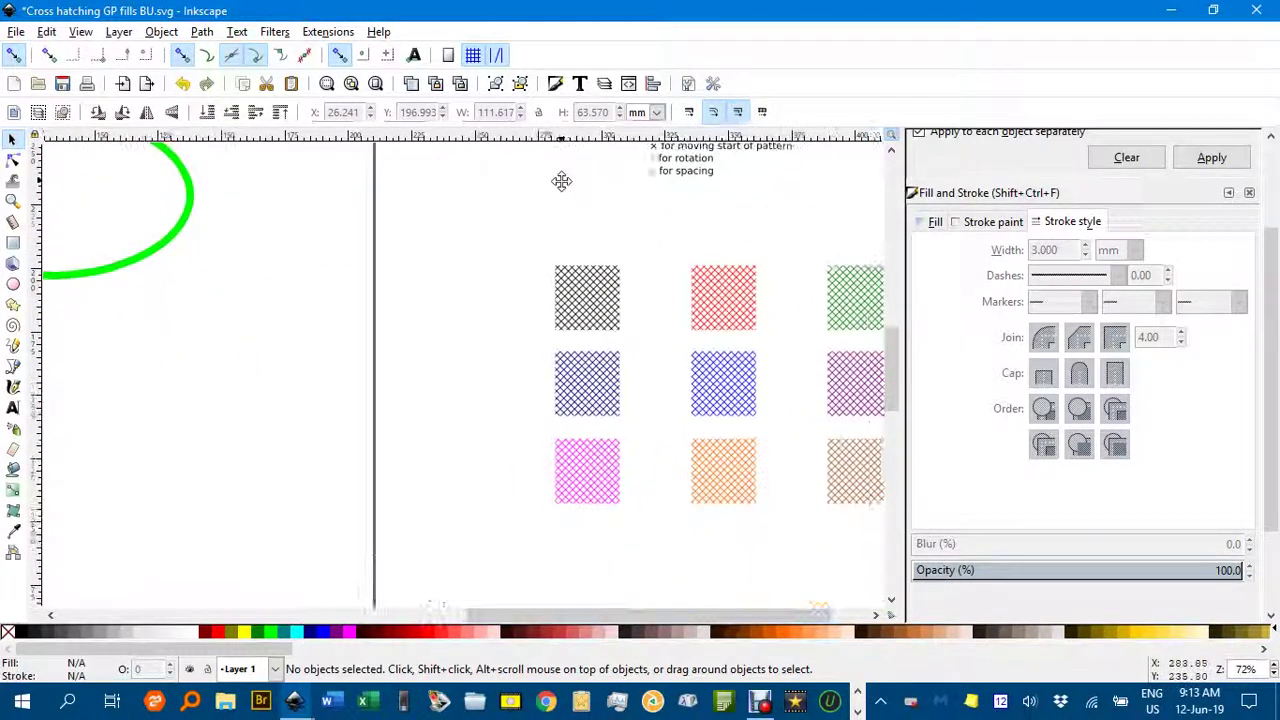
left_click(728, 393)
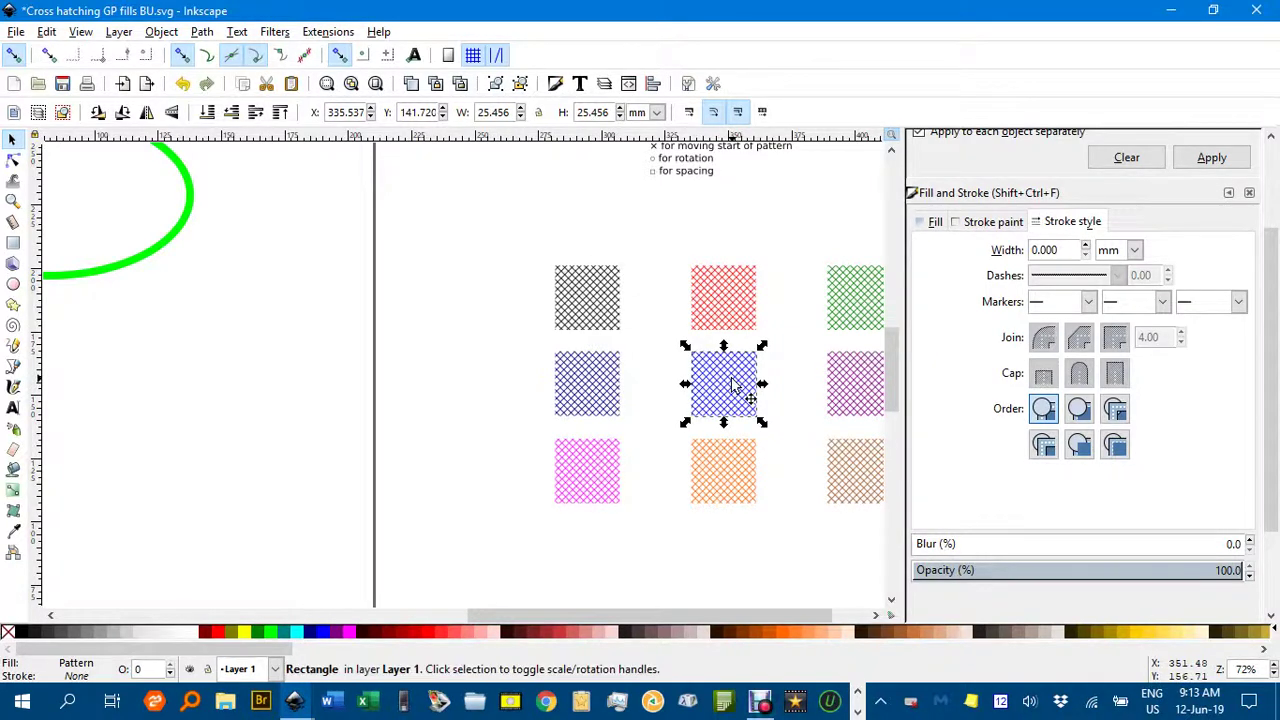
left_click_drag(250, 284, 590, 403)
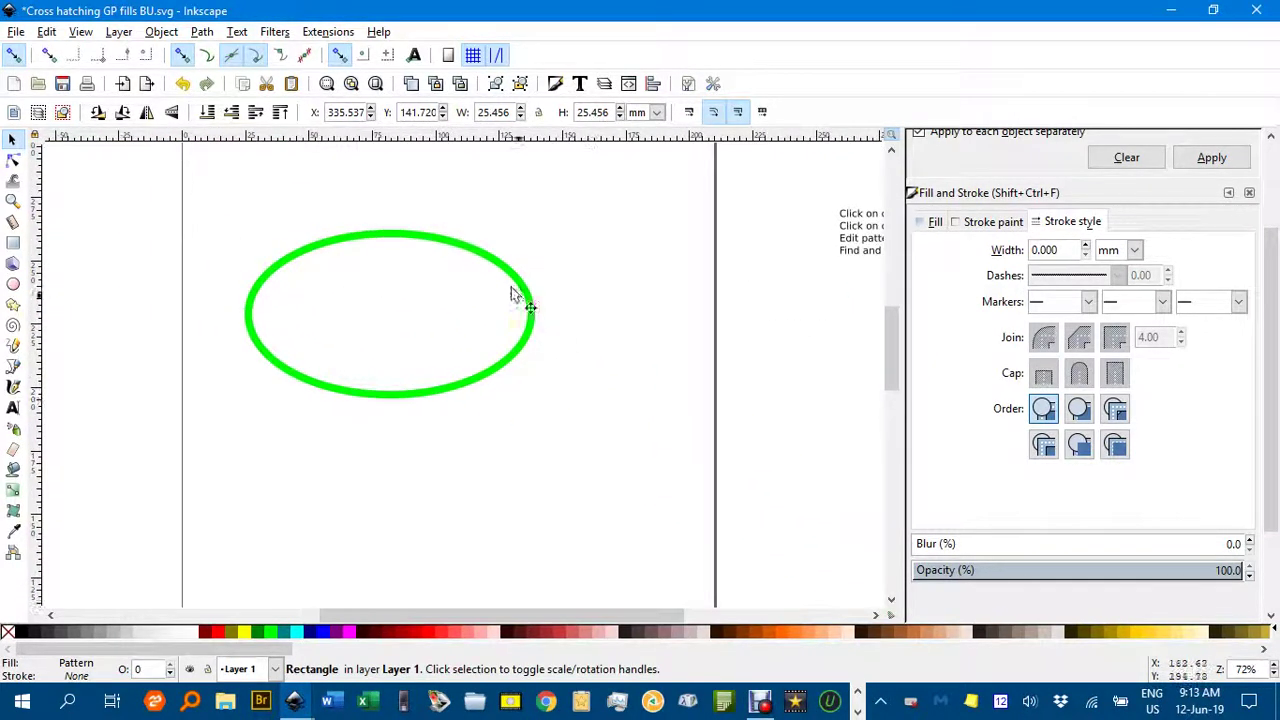
left_click(462, 243)
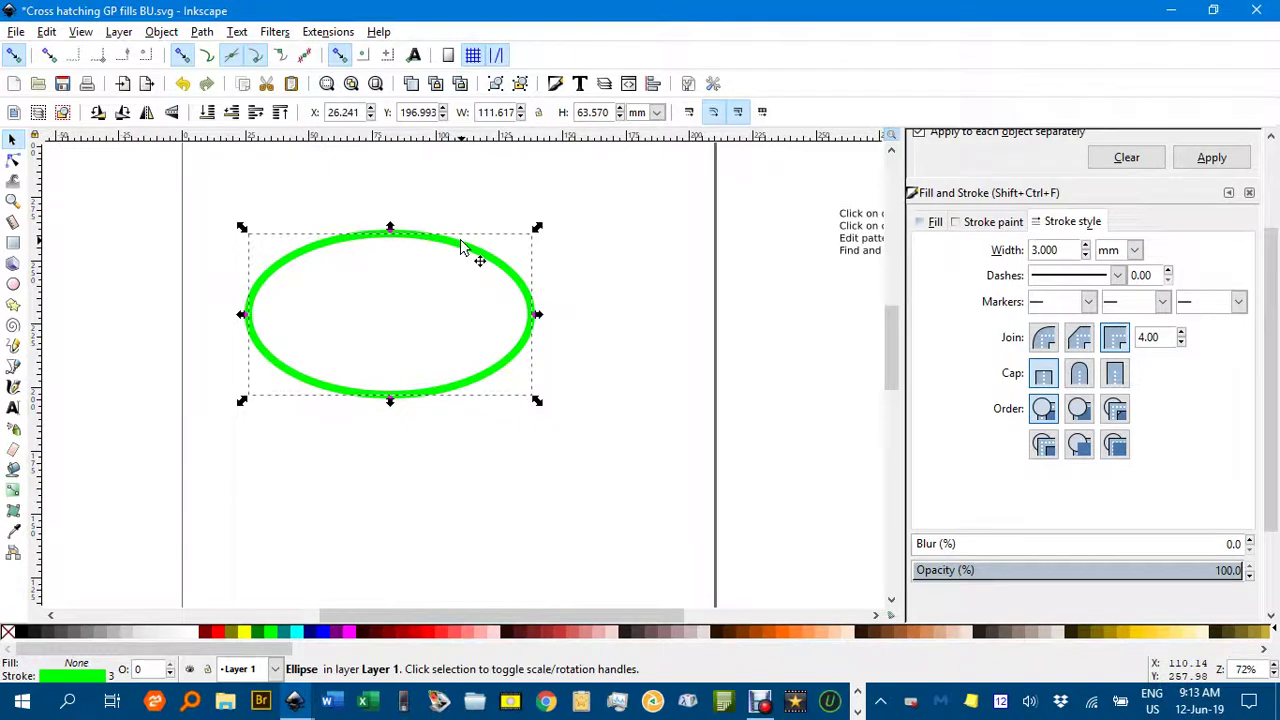
key("ctrl+shift+v")
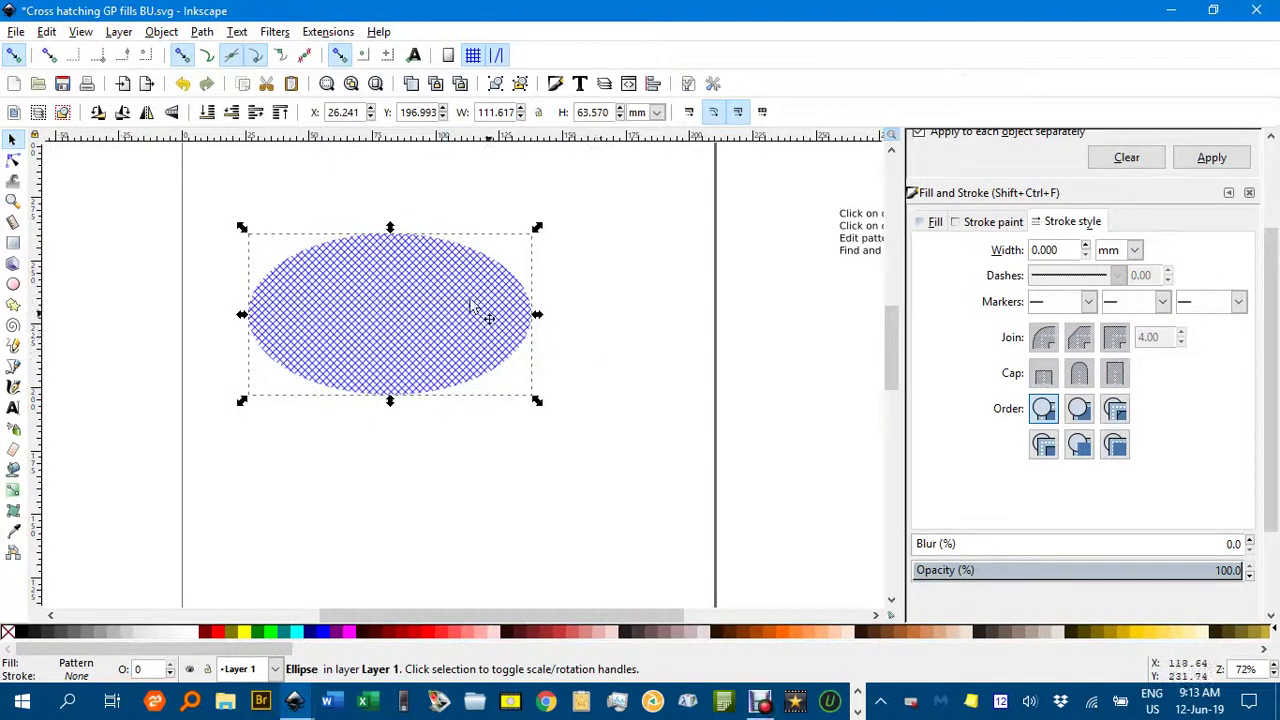
left_click(570, 399)
scroll(460, 356, "up", 3, "ctrl")
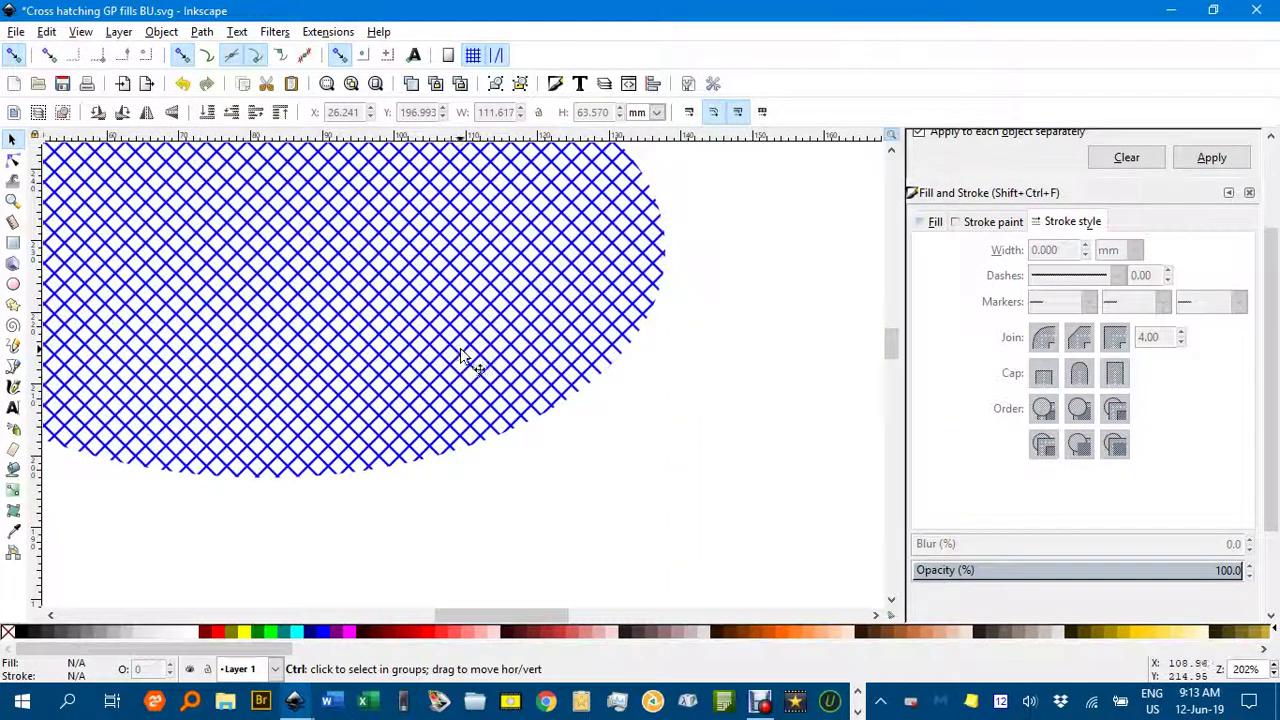
scroll(462, 358, "down", 2, "ctrl")
scroll(545, 344, "down", 1, "ctrl")
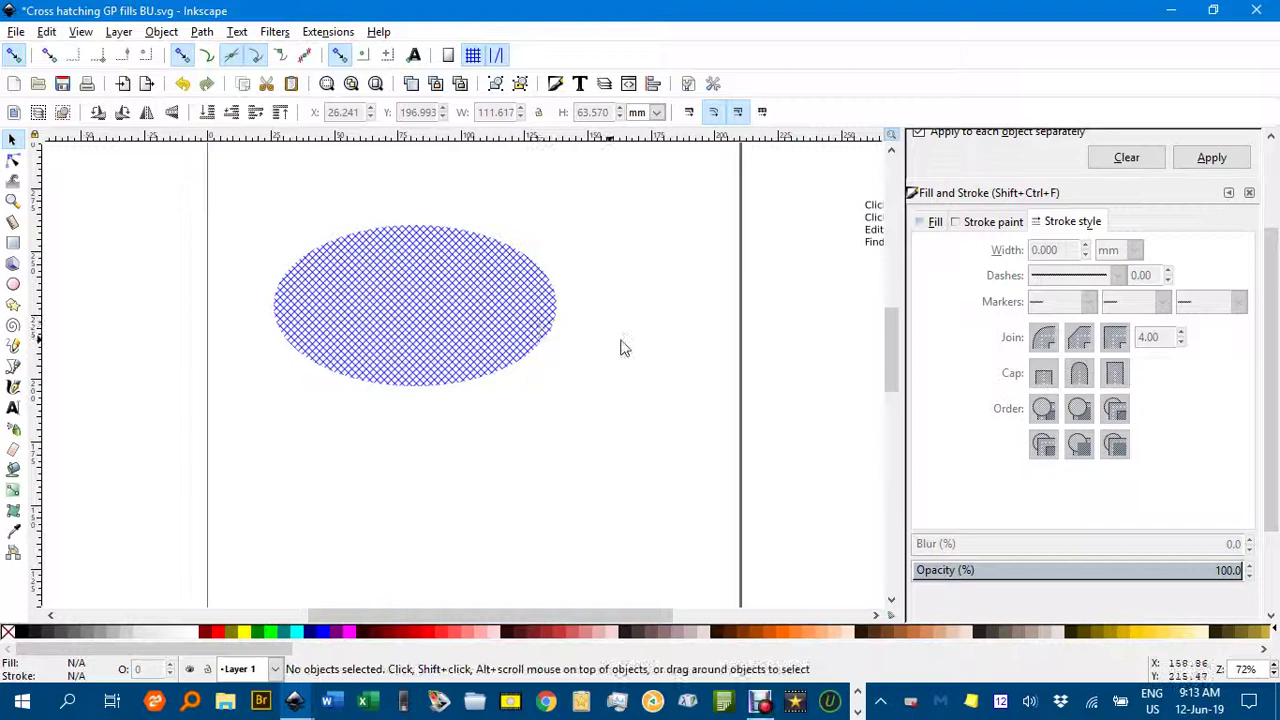
- Add a bright green outline 3 mm wide to the blue cross-hatched ellipse
left_click_drag(688, 346, 303, 297)
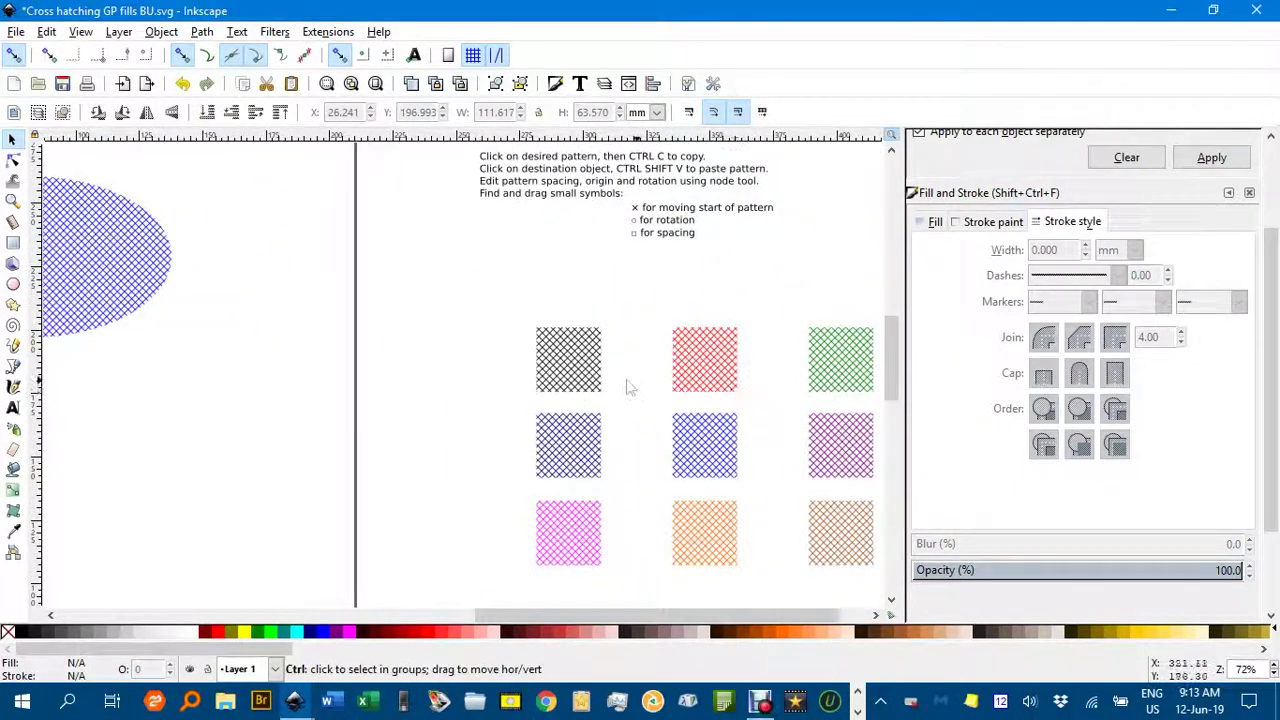
scroll(720, 438, "up", 2, "ctrl")
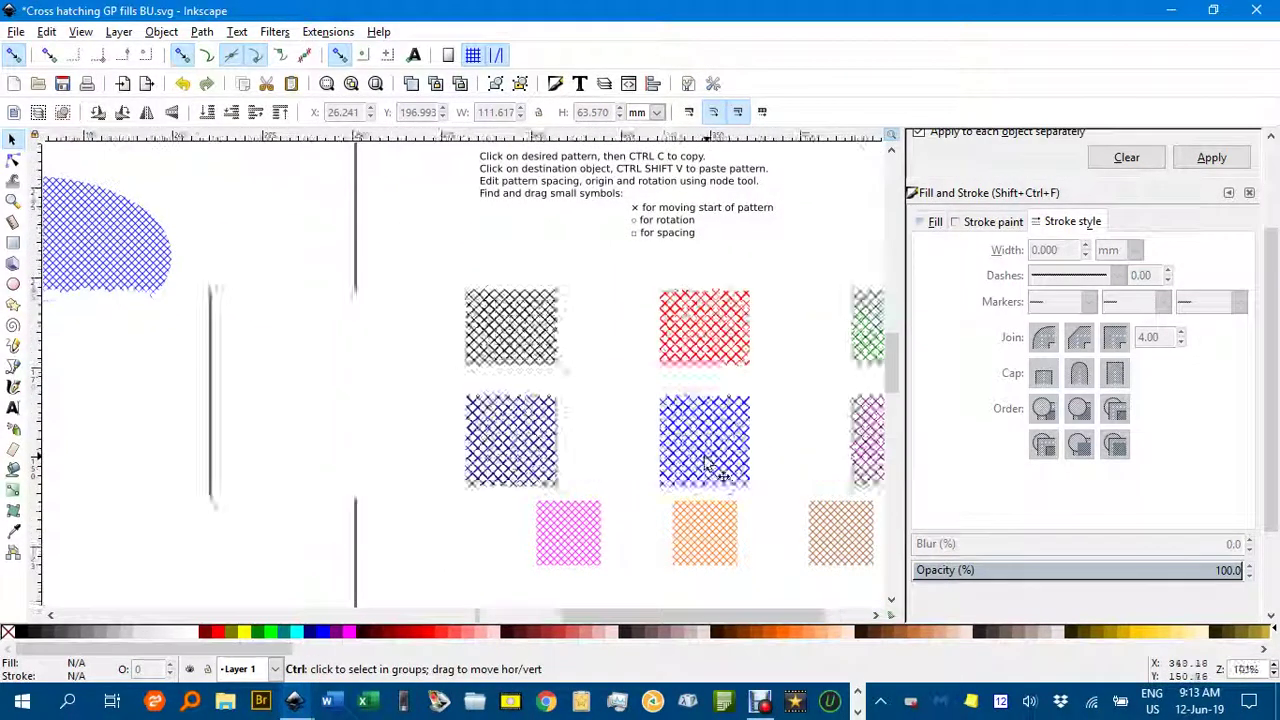
scroll(656, 436, "down", 2, "ctrl")
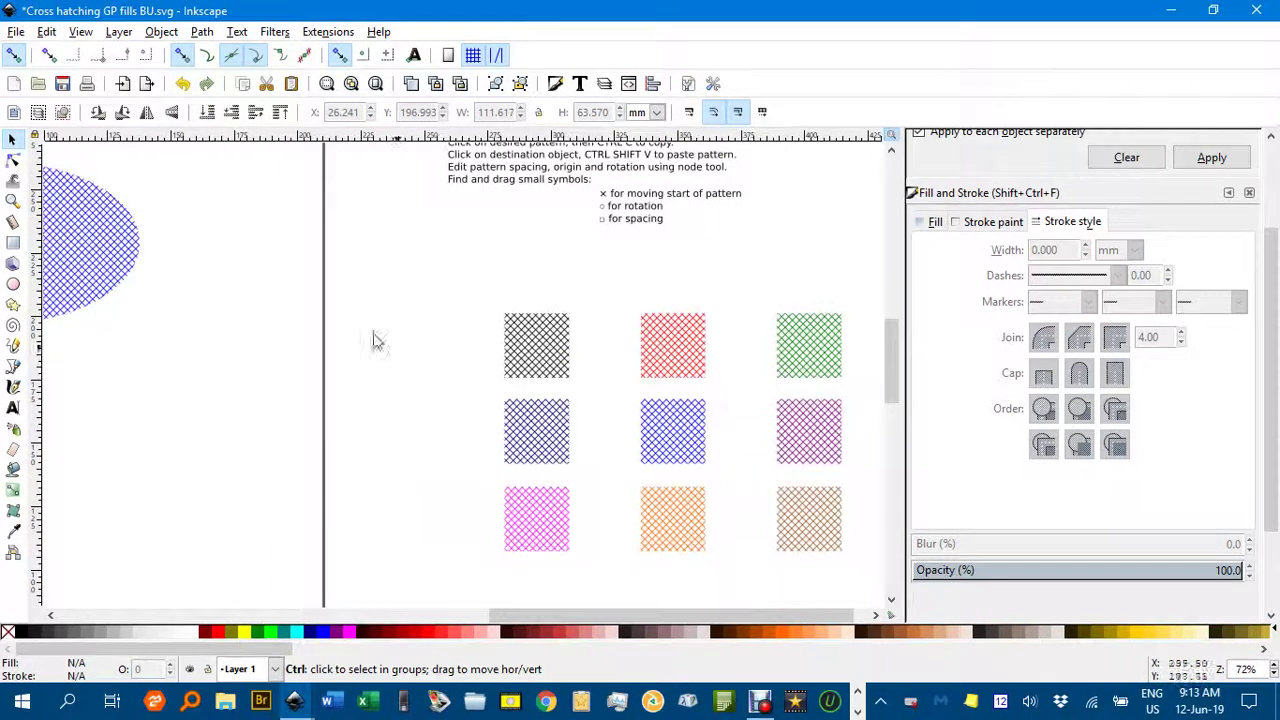
left_click_drag(295, 297, 669, 421)
left_click(431, 358)
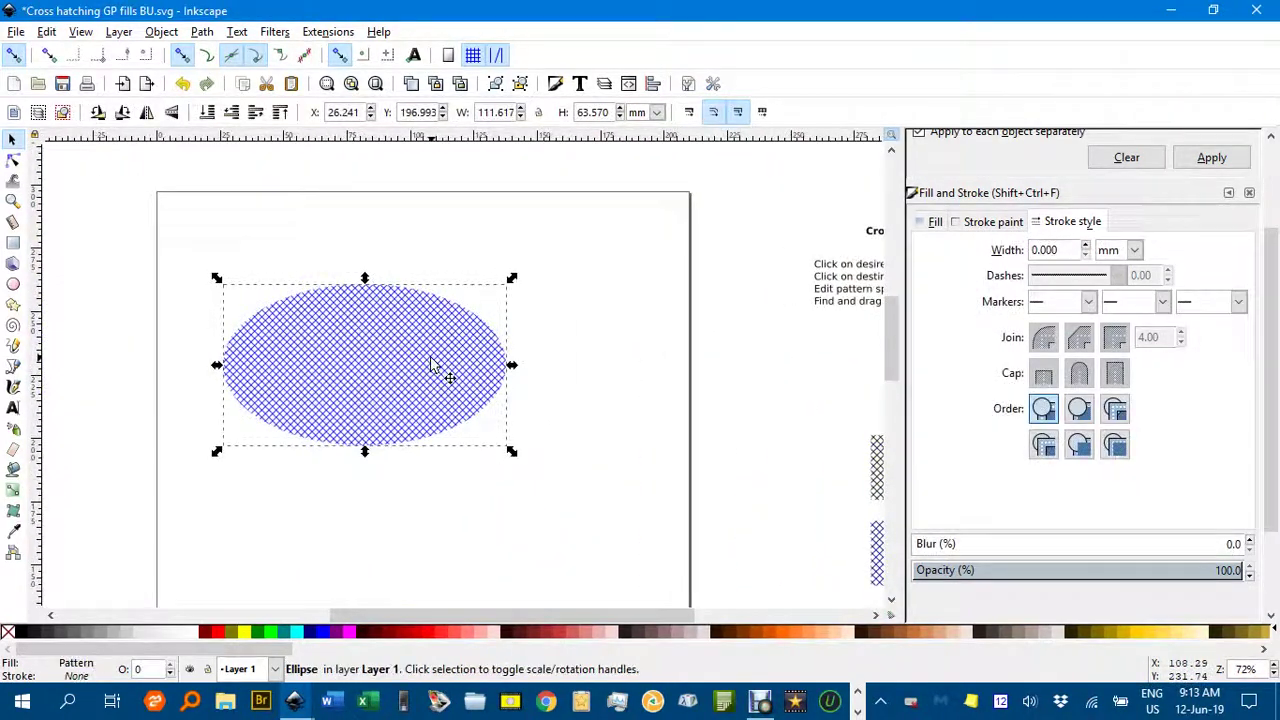
left_click(270, 633, "shift")
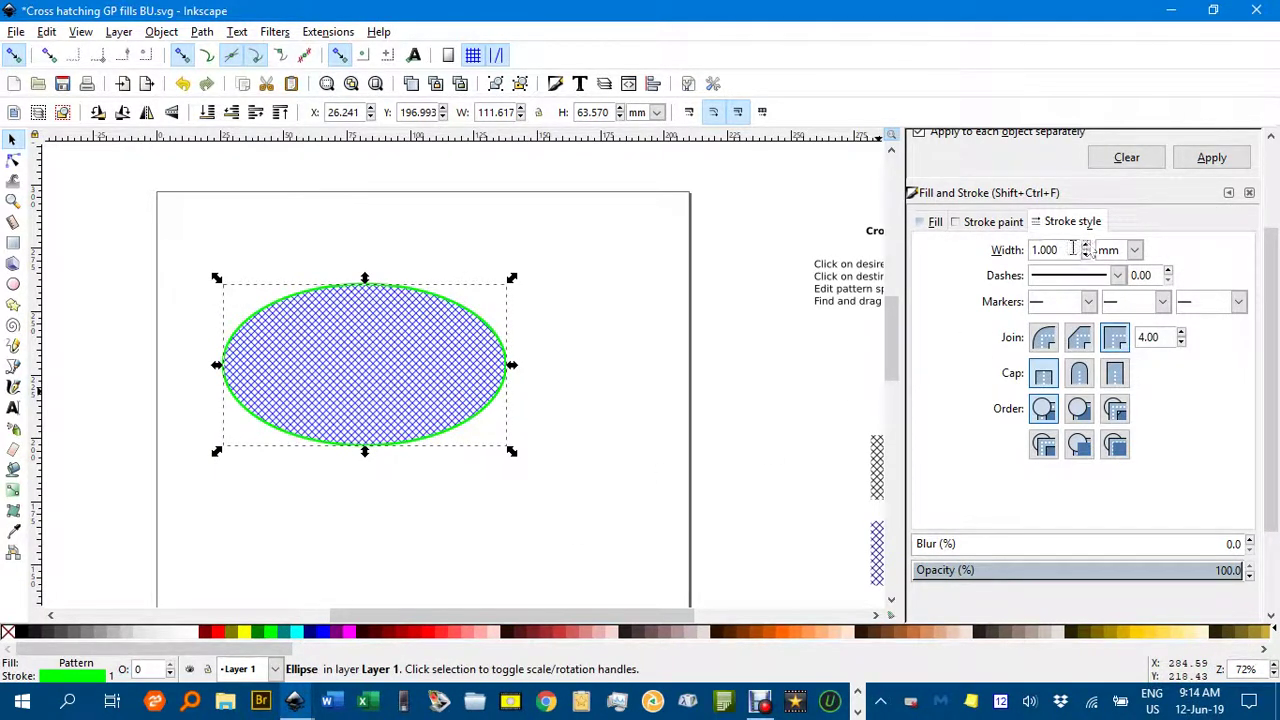
key("Return")
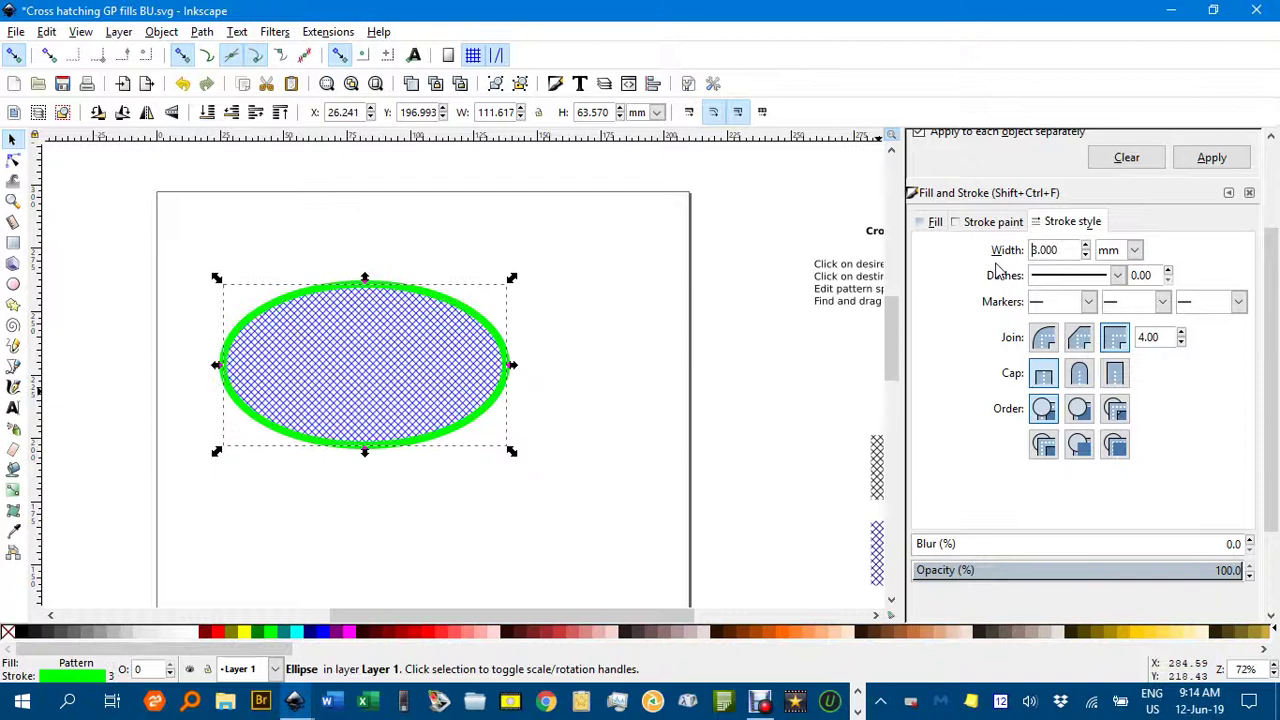
left_click(257, 214)
- Switch to the blank document New document 2 and draw a rectangle about 145 by 108 mm in the upper part of its page
scroll(450, 352, "down", 1, "ctrl")
left_click_drag(492, 347, 389, 315)
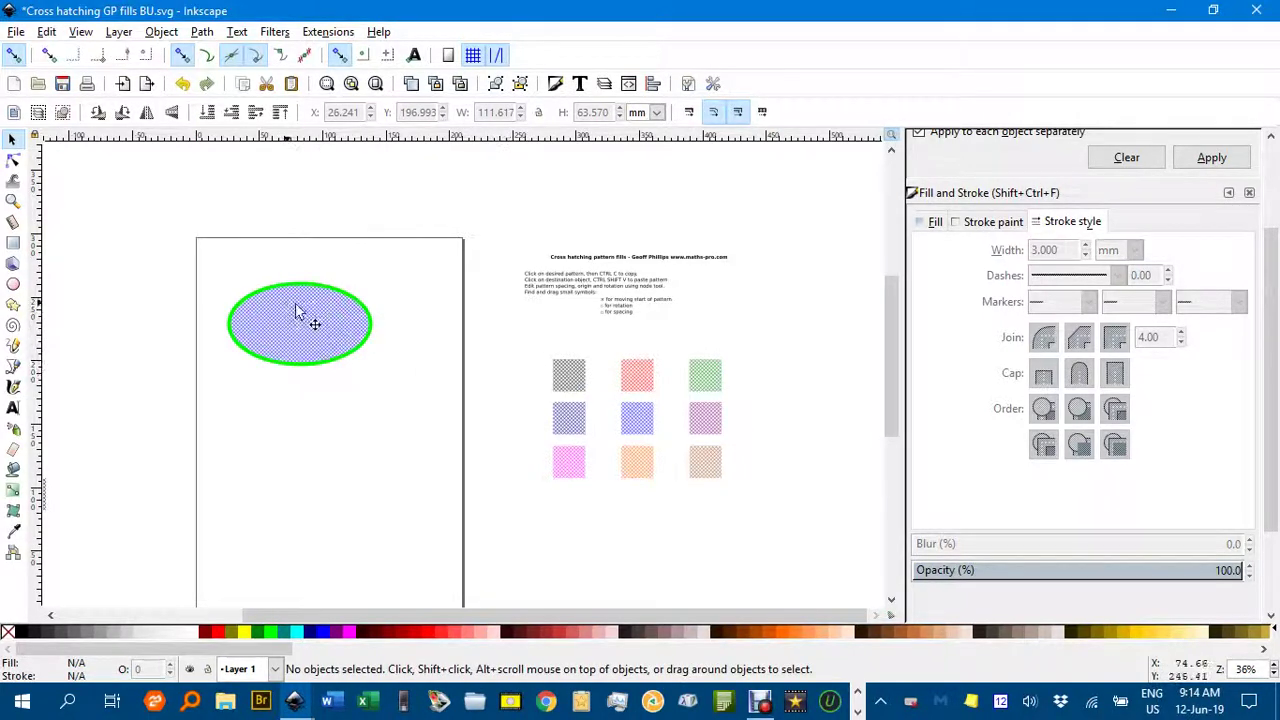
left_click_drag(480, 348, 328, 330)
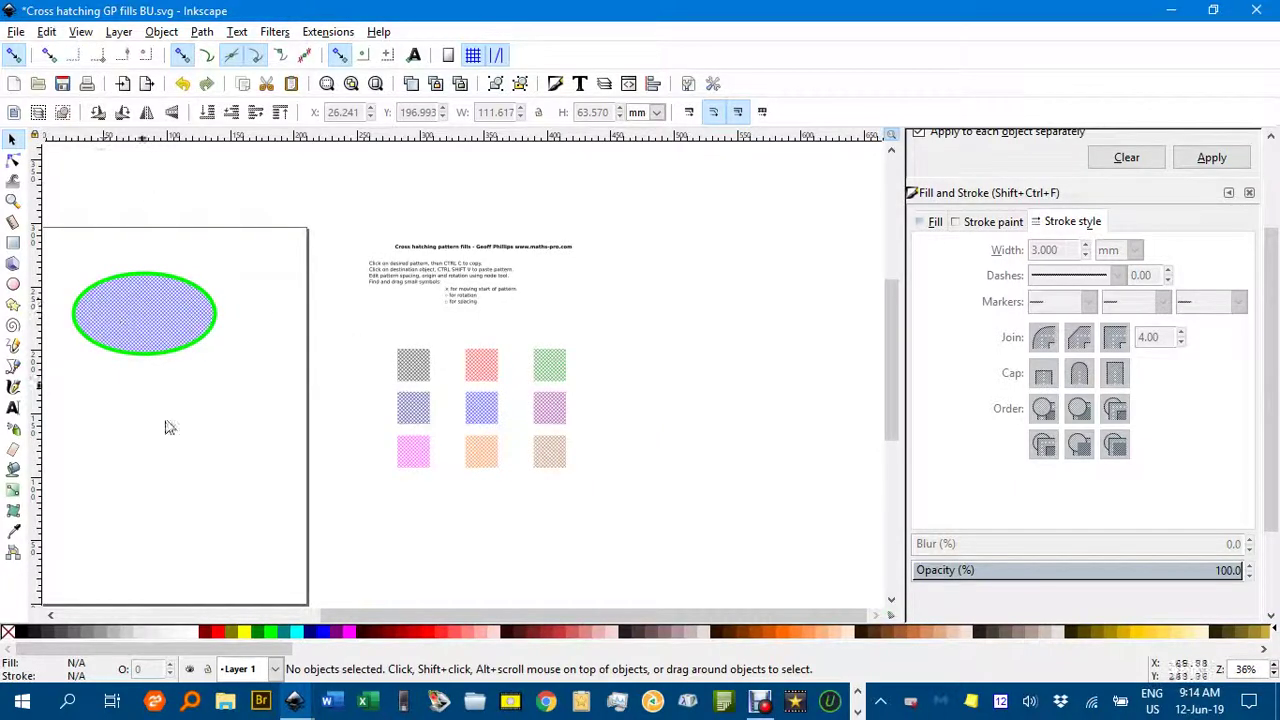
mouse_move(294, 700)
left_click(390, 632)
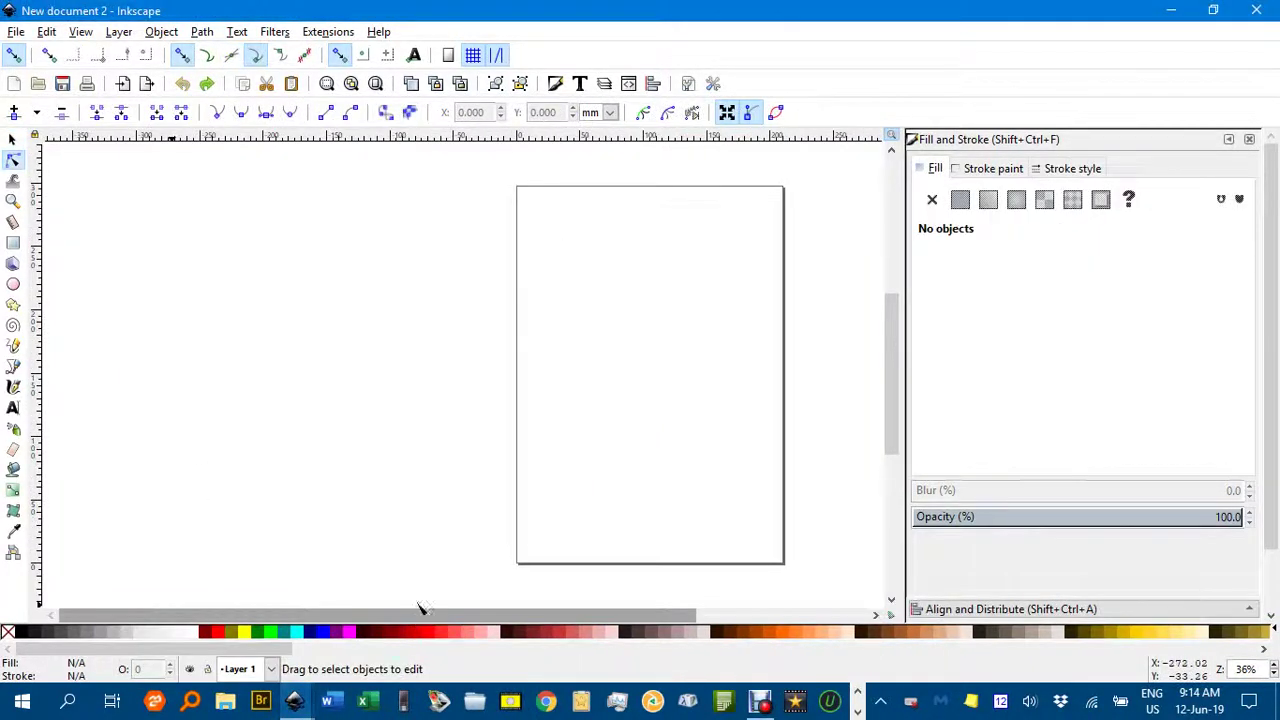
left_click_drag(603, 351, 509, 403)
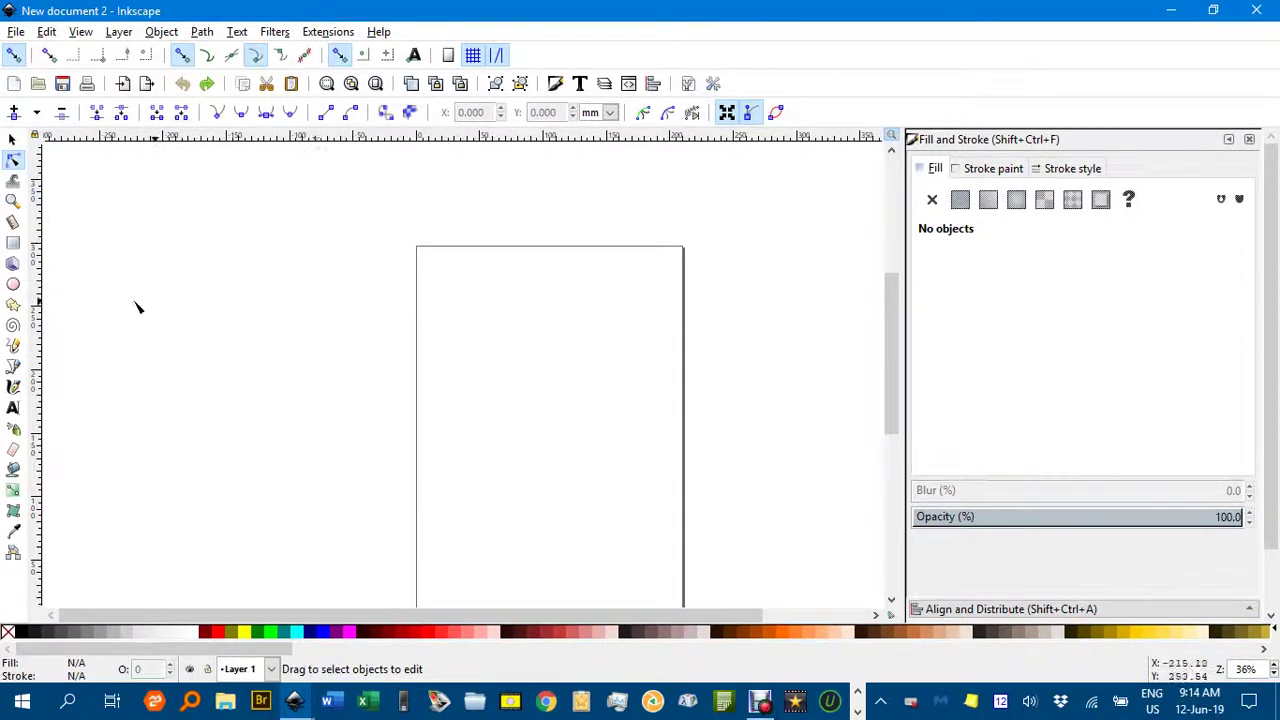
left_click(12, 245)
left_click_drag(474, 287, 658, 423)
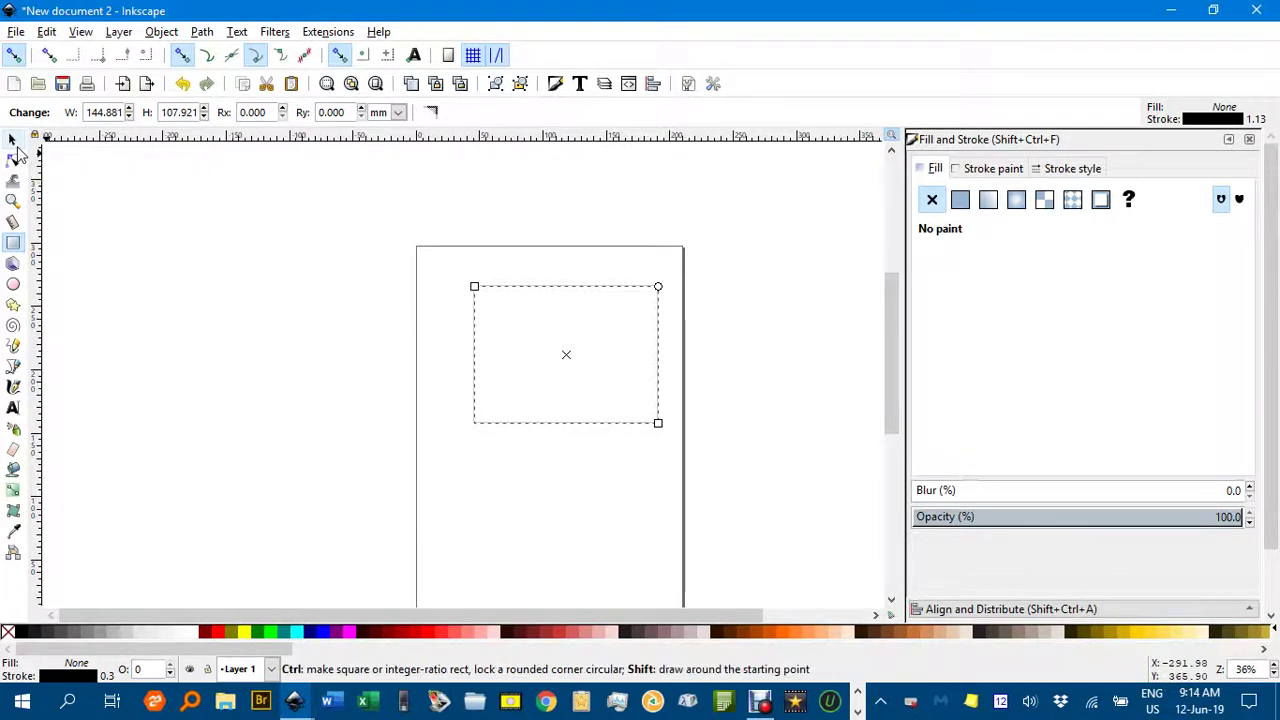
- Paste the copied blue cross-hatch style onto the rectangle and move it slightly left and up, to about X 31, Y 163 mm
key("ctrl+shift+v")
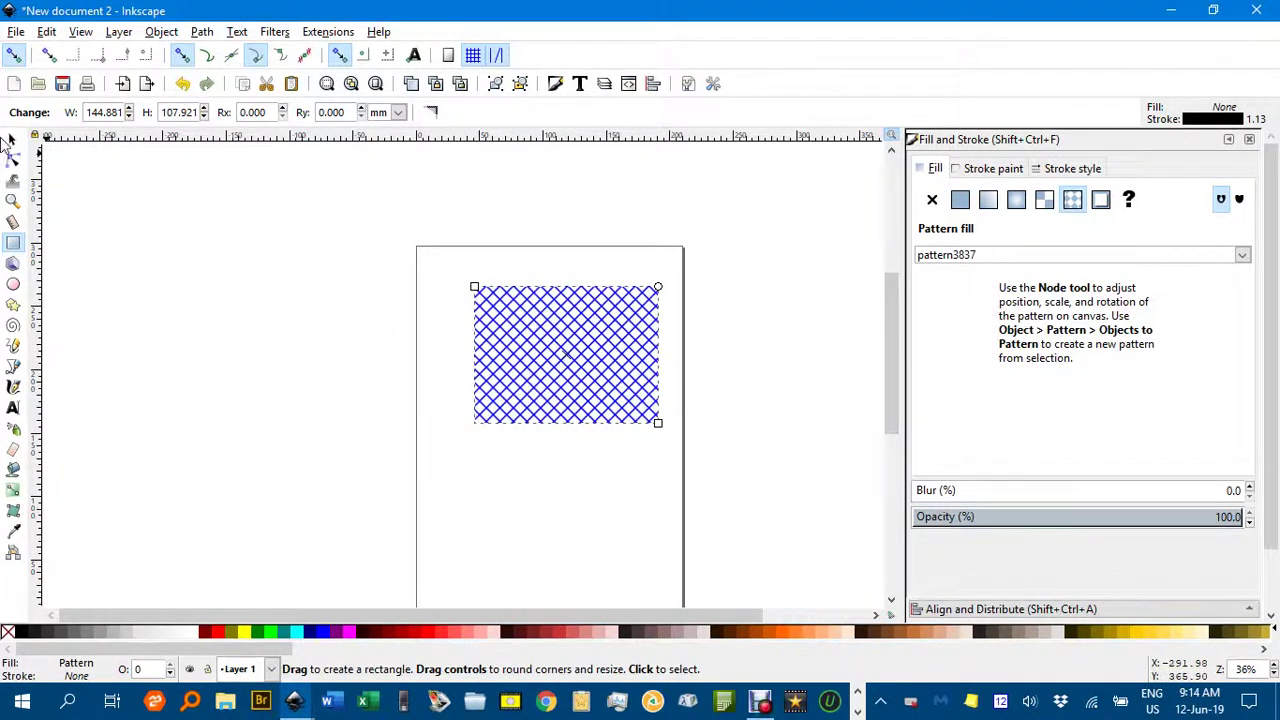
left_click(12, 141)
left_click(386, 271)
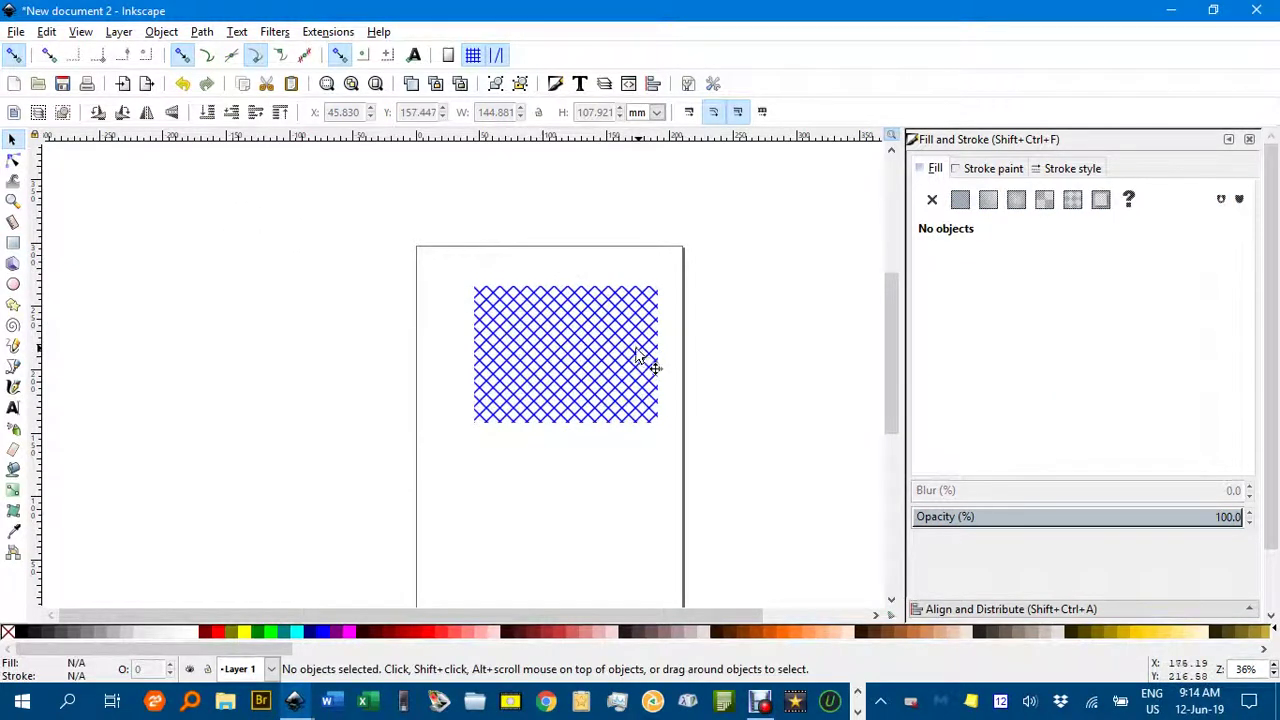
left_click_drag(640, 358, 602, 345)
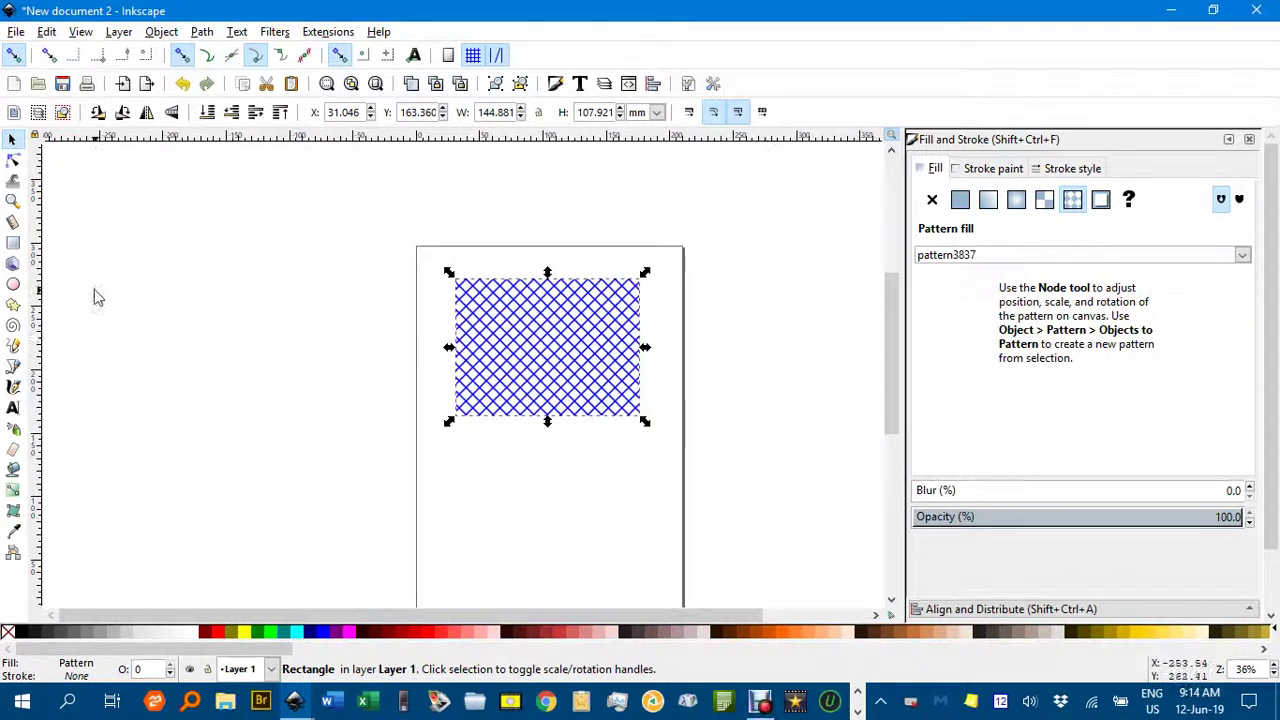
- Draw a circle about 71 mm in diameter below the rectangle and fill it with the pattern3837 pattern
left_click(13, 284)
left_click_drag(482, 454, 572, 544)
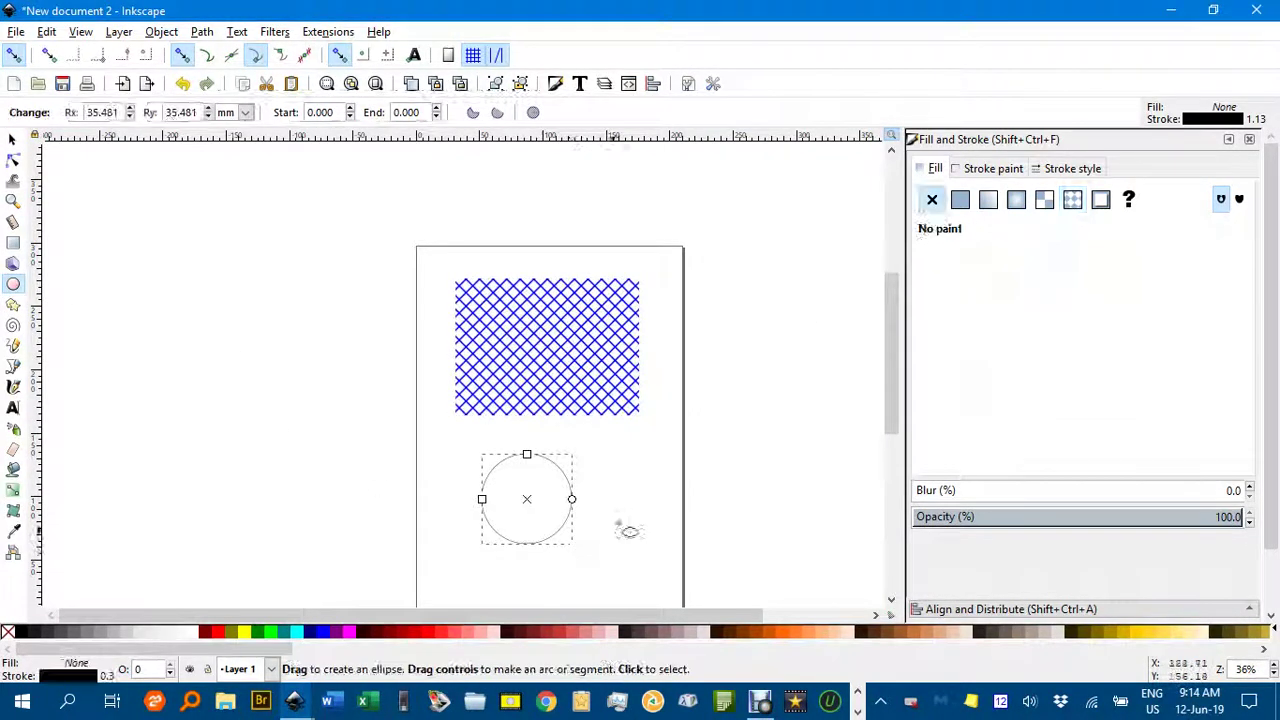
left_click(1072, 201)
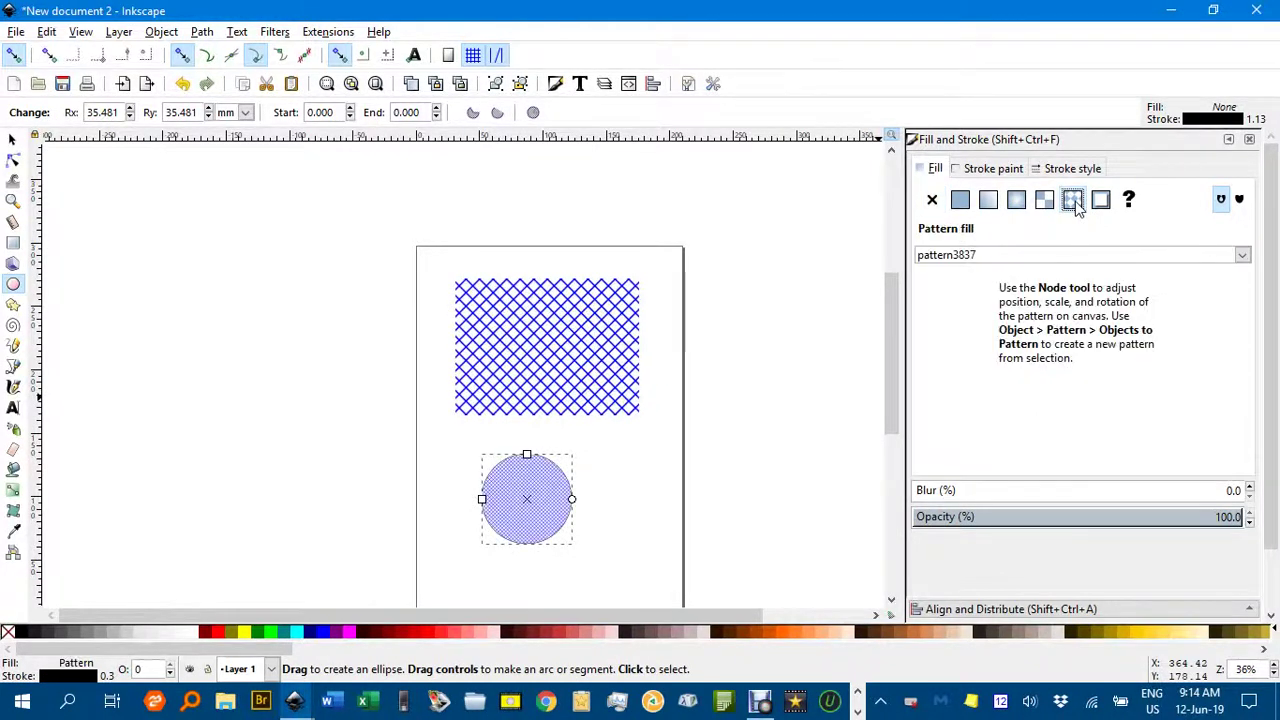
left_click(12, 139)
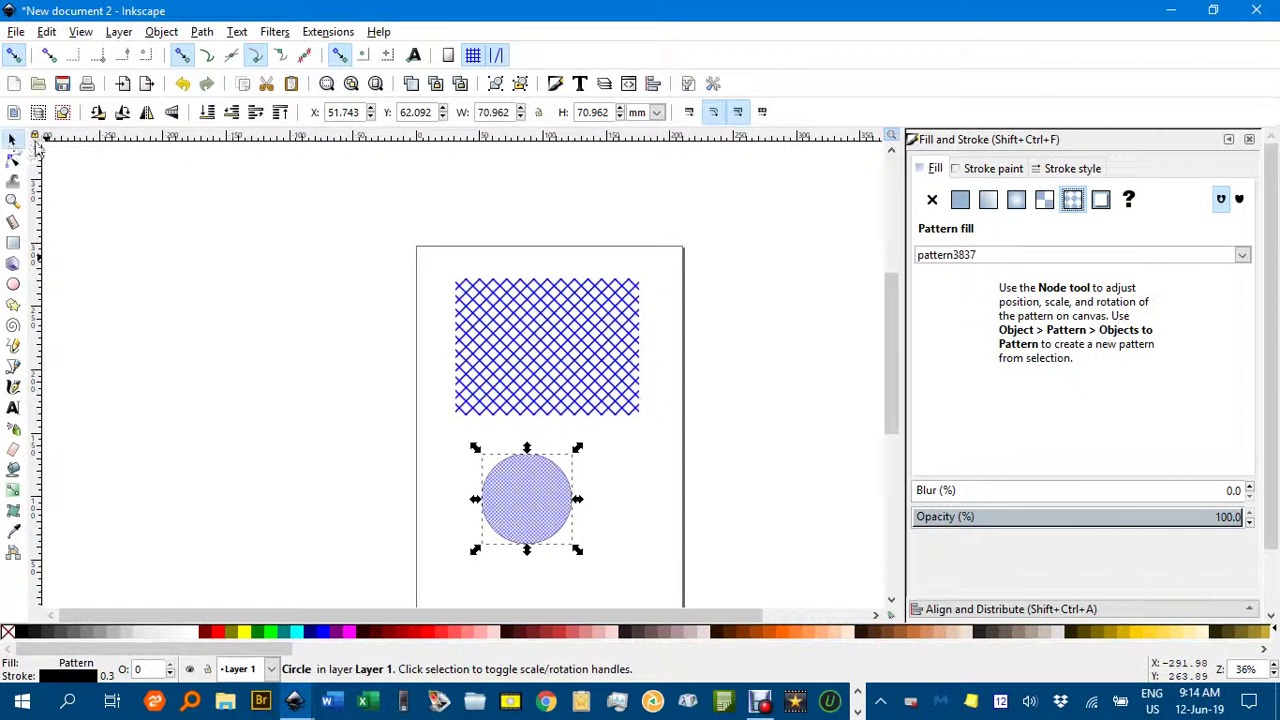
- Enlarge the pattern-filled circle proportionally to about 125 mm in diameter
left_click_drag(565, 509, 592, 376)
scroll(581, 372, "up", 3)
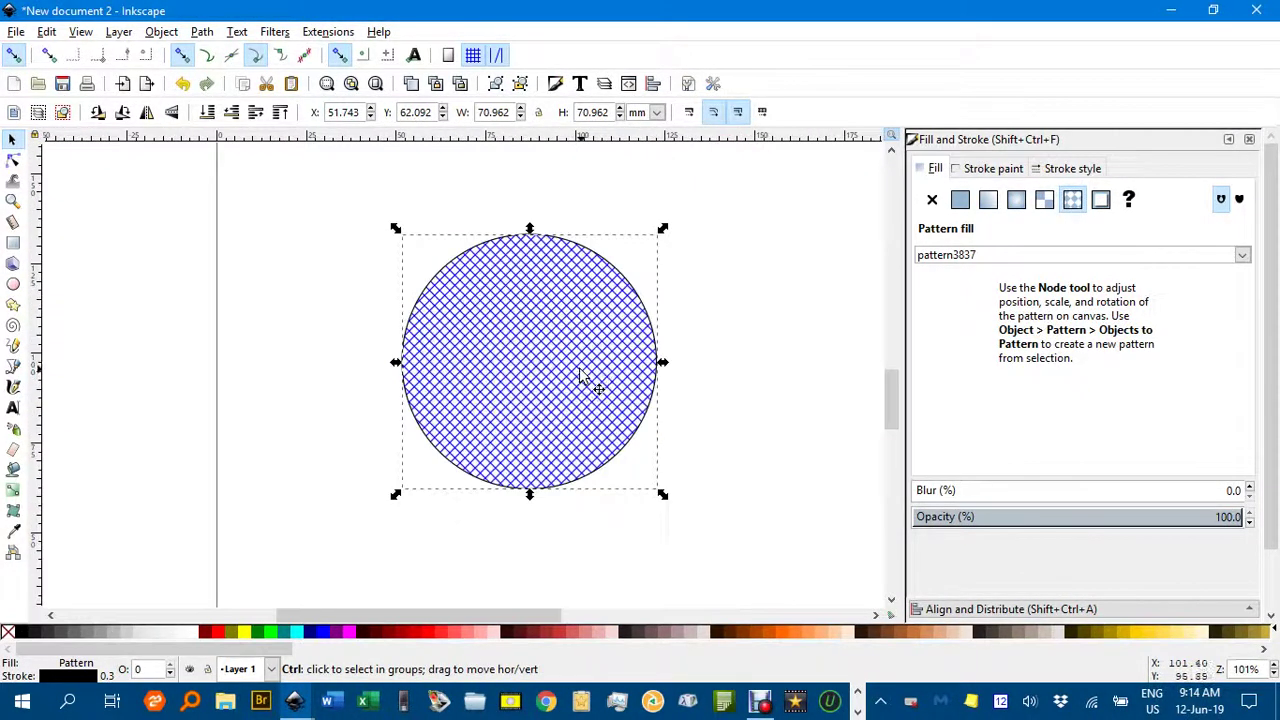
scroll(583, 370, "down", 1)
left_click_drag(638, 268, 762, 209)
scroll(762, 272, "down", 2)
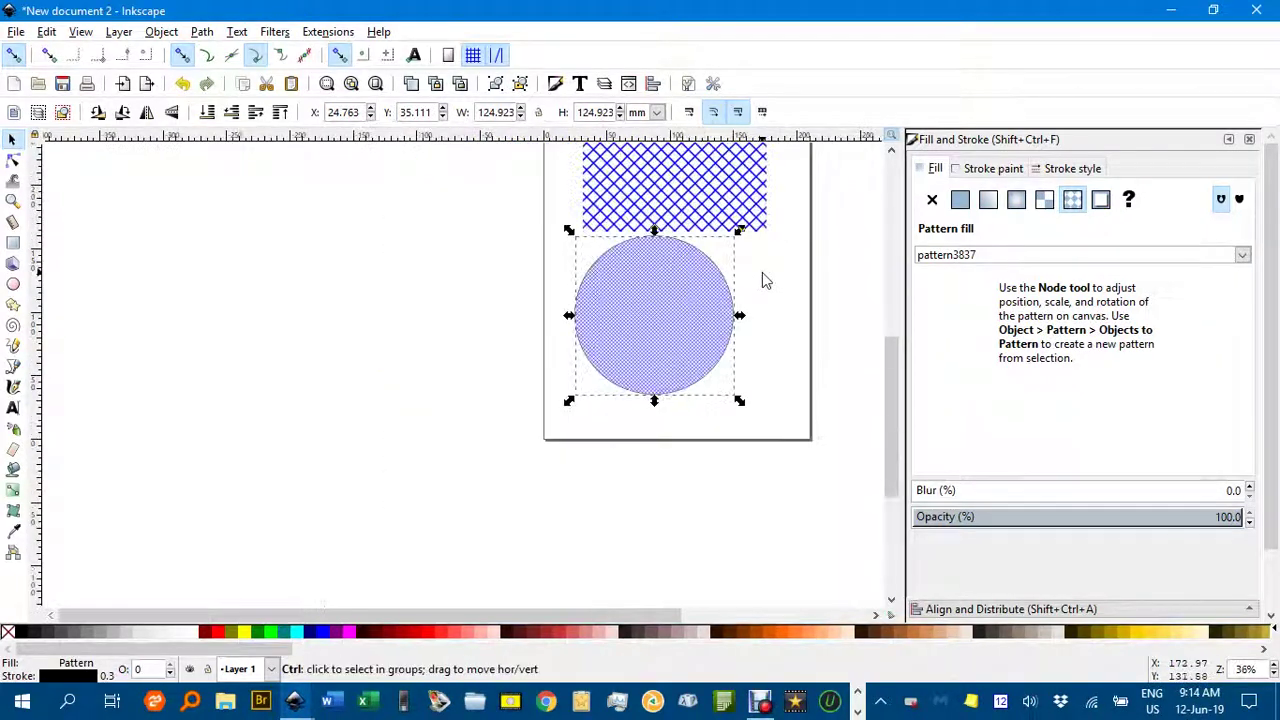
- Move the circle below the cross-hatched rectangle, to about X 46, Y 28 mm
left_click_drag(668, 345, 574, 400)
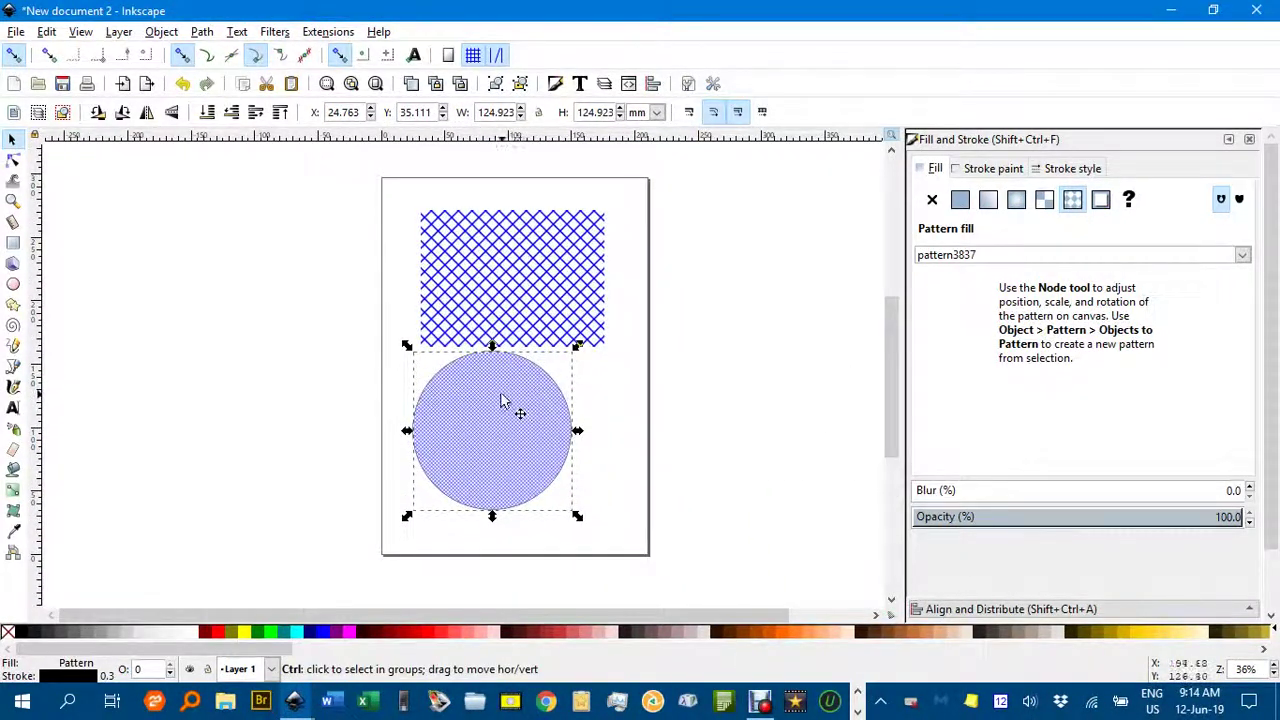
left_click(517, 275)
left_click(515, 418)
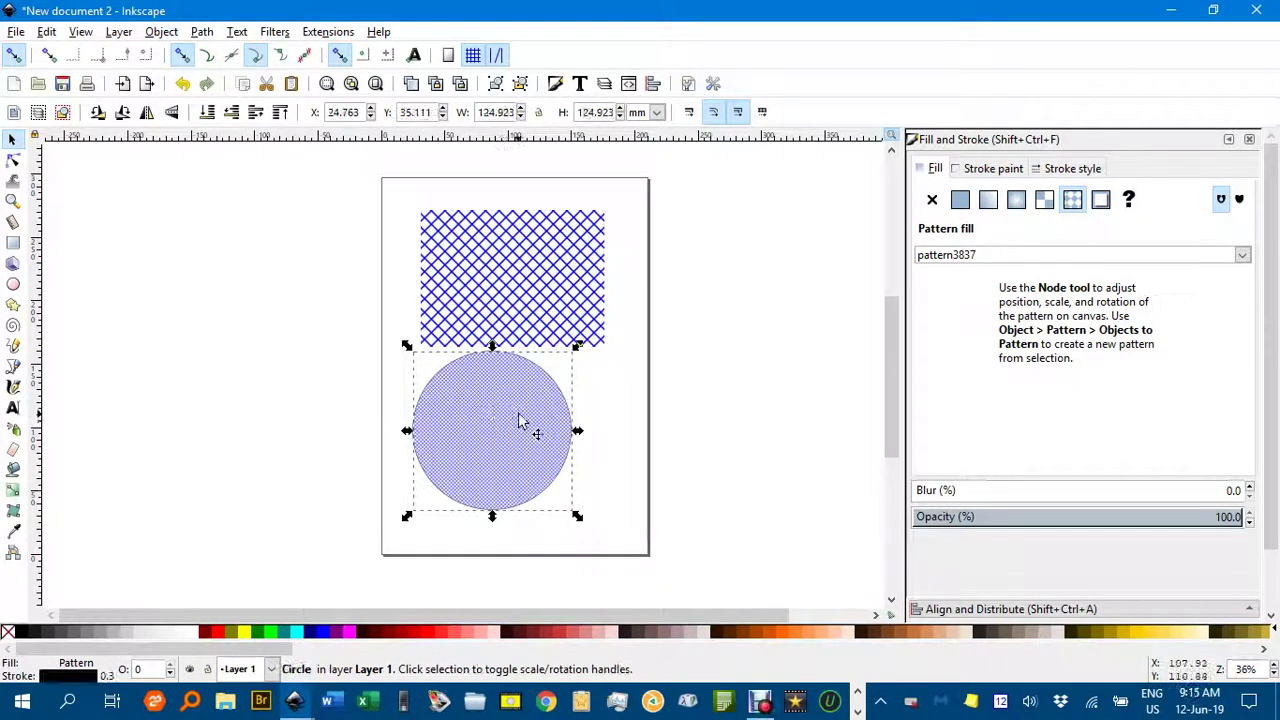
left_click_drag(514, 428, 550, 435)
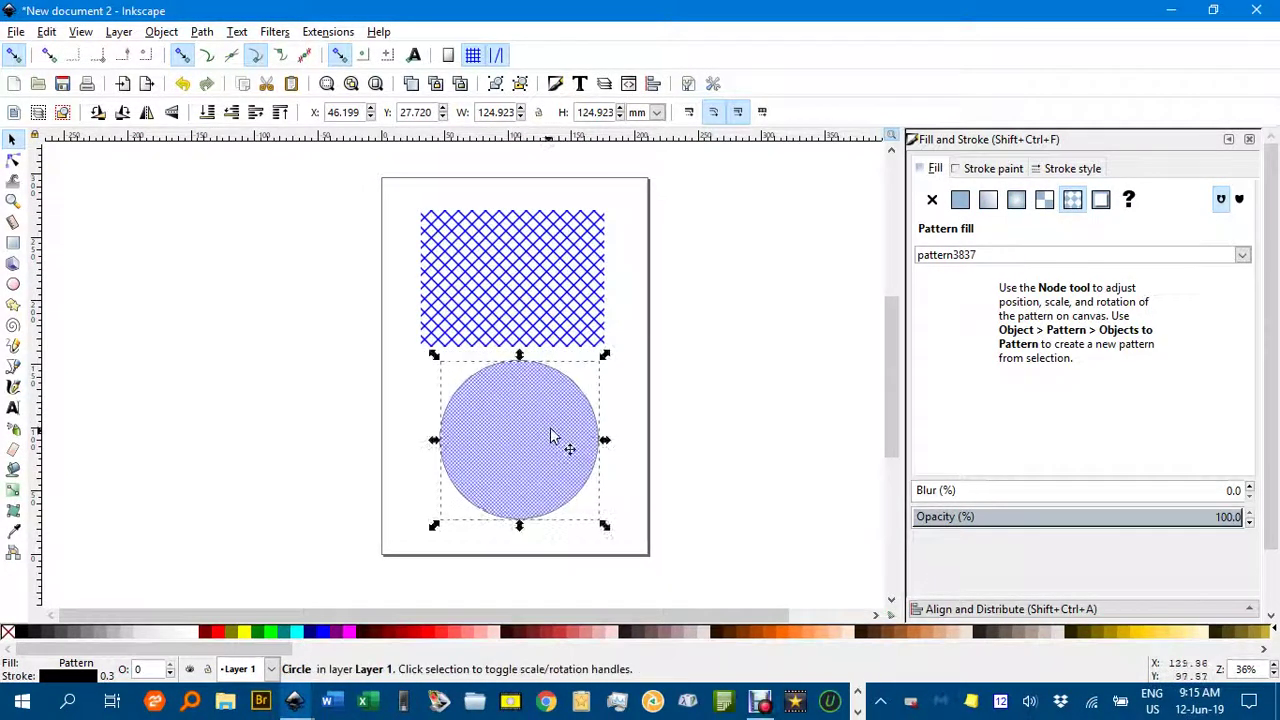
- With the Node tool, move the origin of the circle's pattern fill to the empty canvas just right of the page
left_click_drag(710, 354, 601, 217)
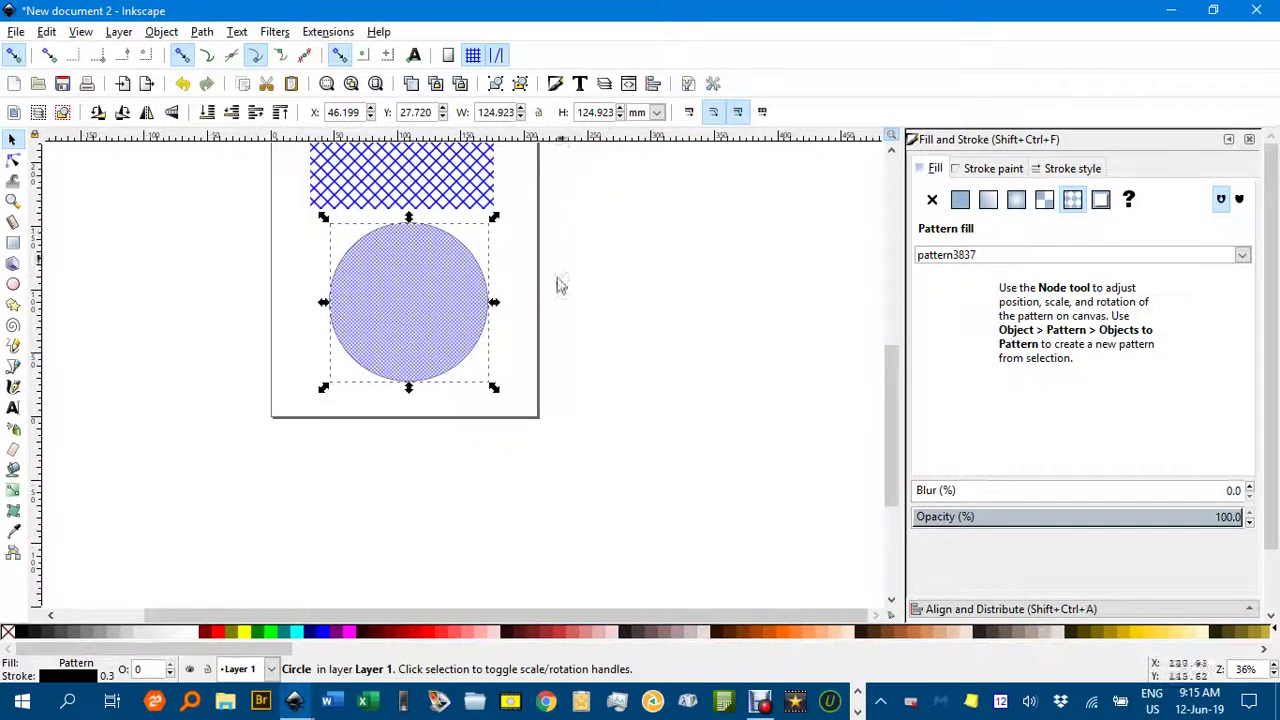
key("n")
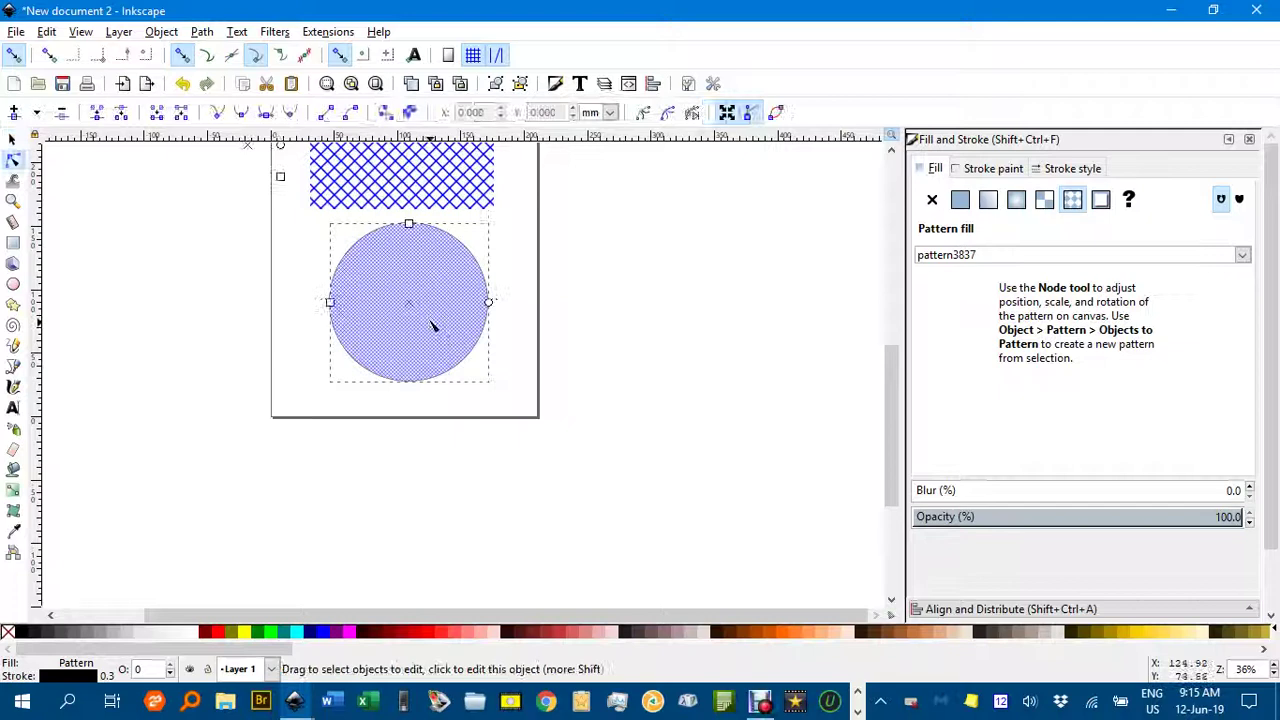
left_click_drag(413, 292, 497, 346)
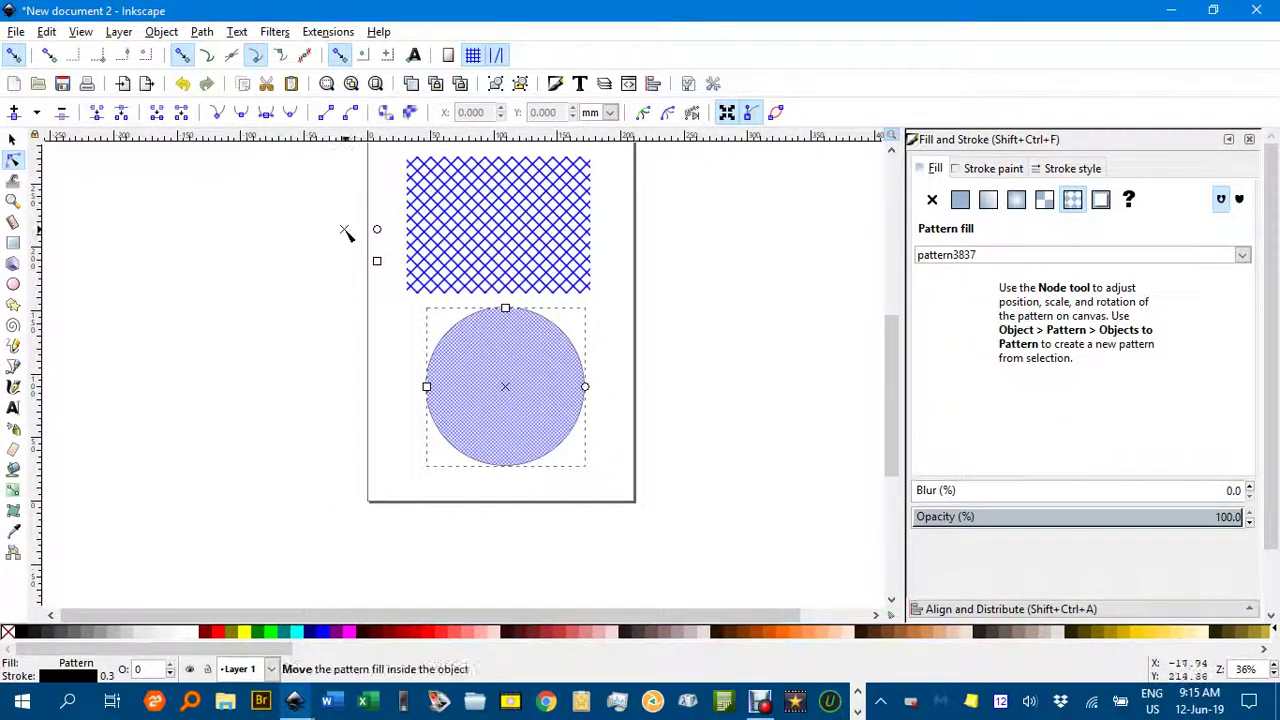
left_click_drag(344, 232, 686, 404)
scroll(686, 404, "up", 2, "ctrl")
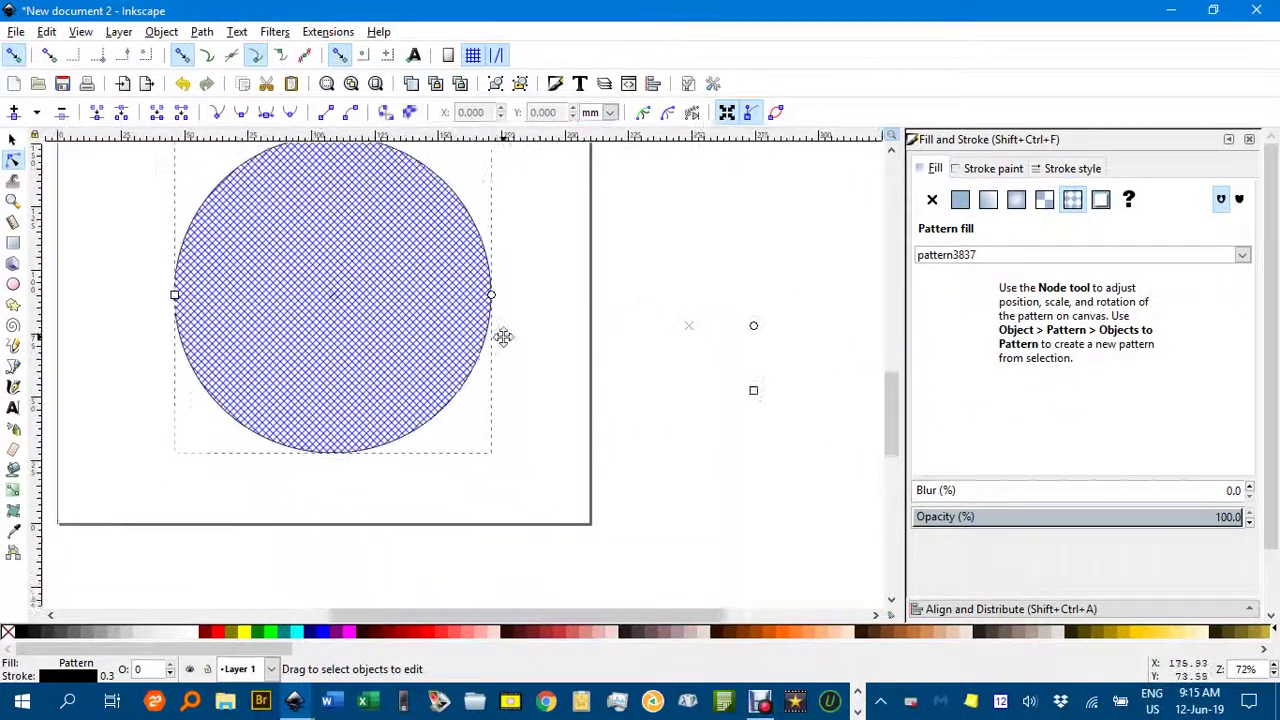
left_click_drag(688, 329, 660, 313)
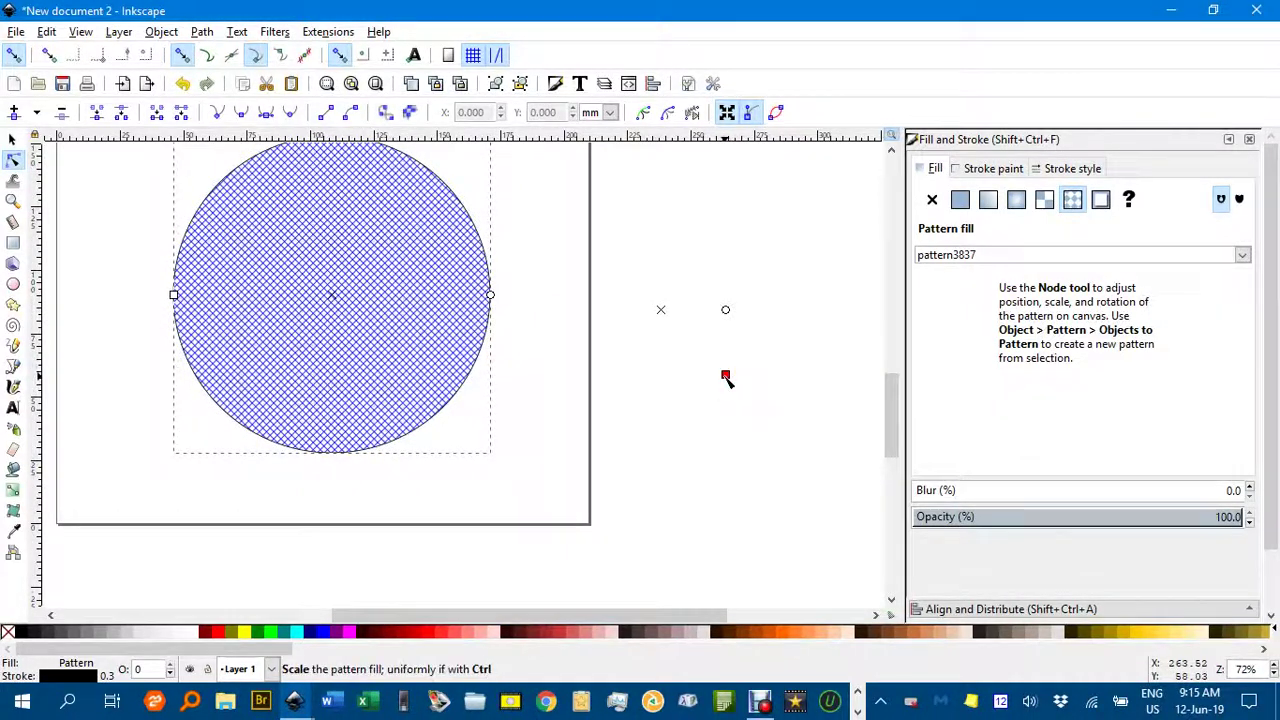
- Scale the circle's pattern uniformly to about 2.5 times its size and rotate it 45° so the hatch lines run horizontally and vertically
left_click_drag(726, 377, 749, 529)
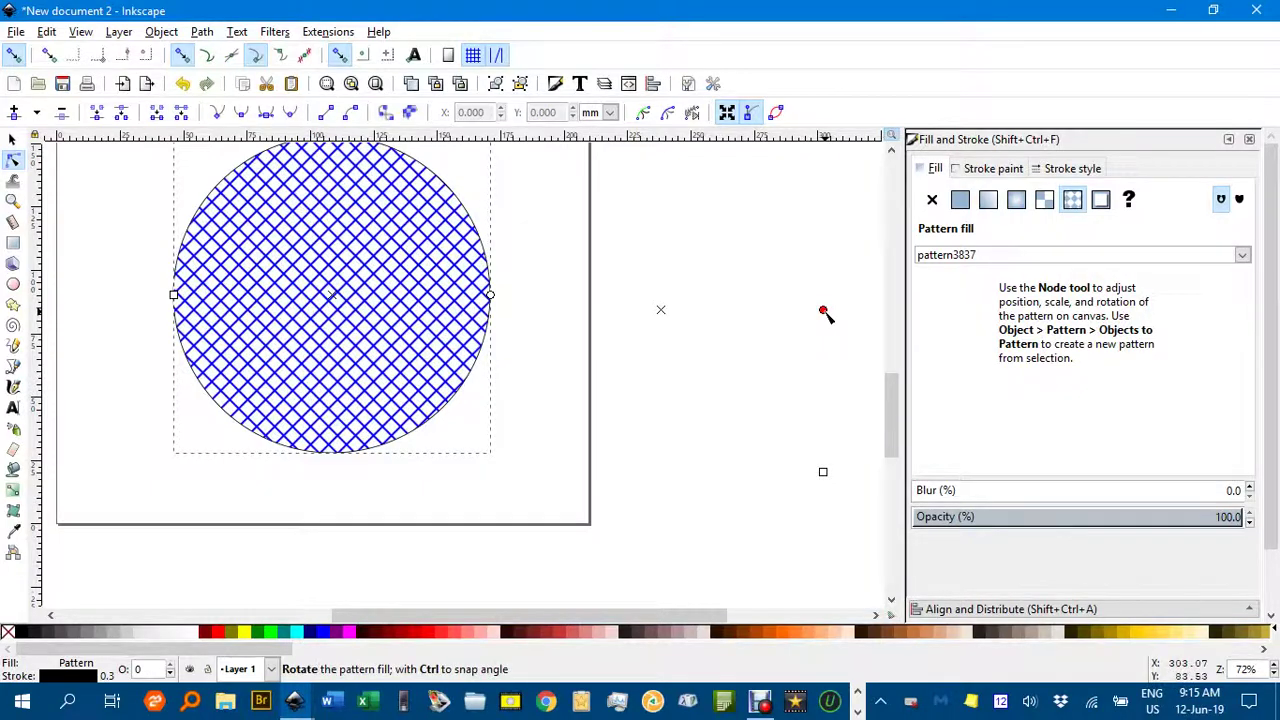
left_click_drag(823, 313, 725, 270)
scroll(749, 357, "down", 1)
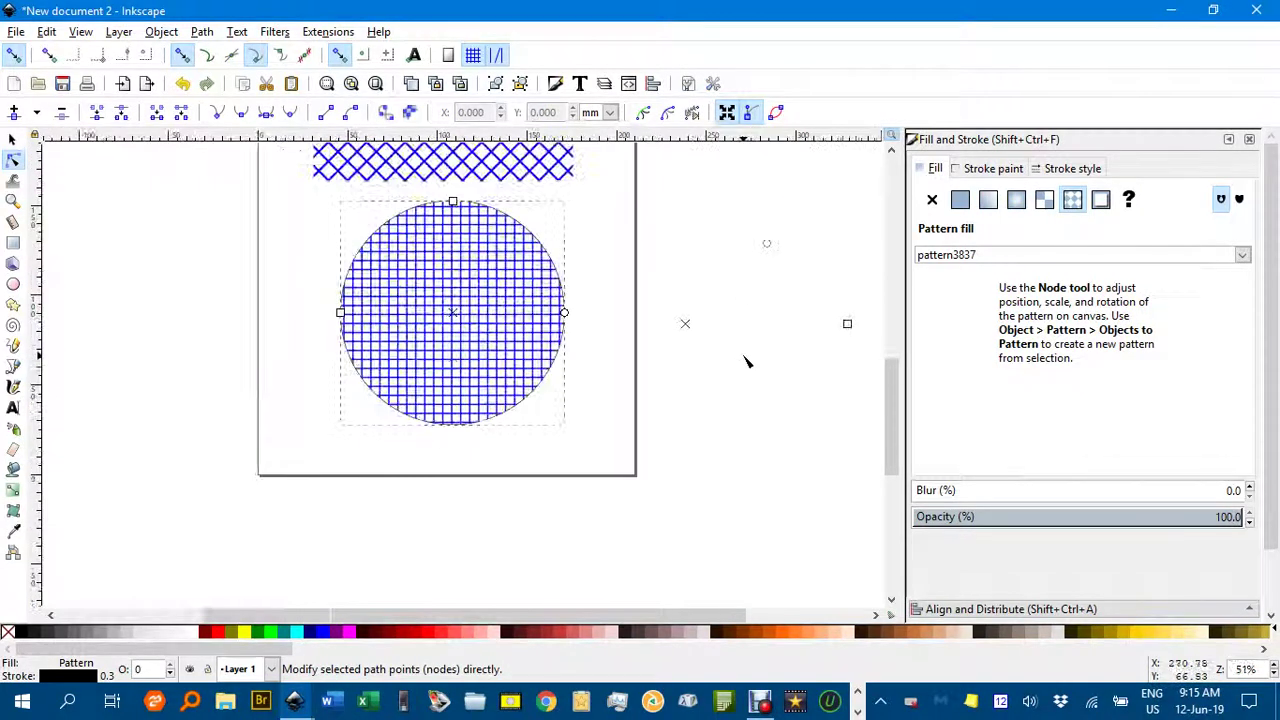
left_click_drag(756, 283, 687, 332)
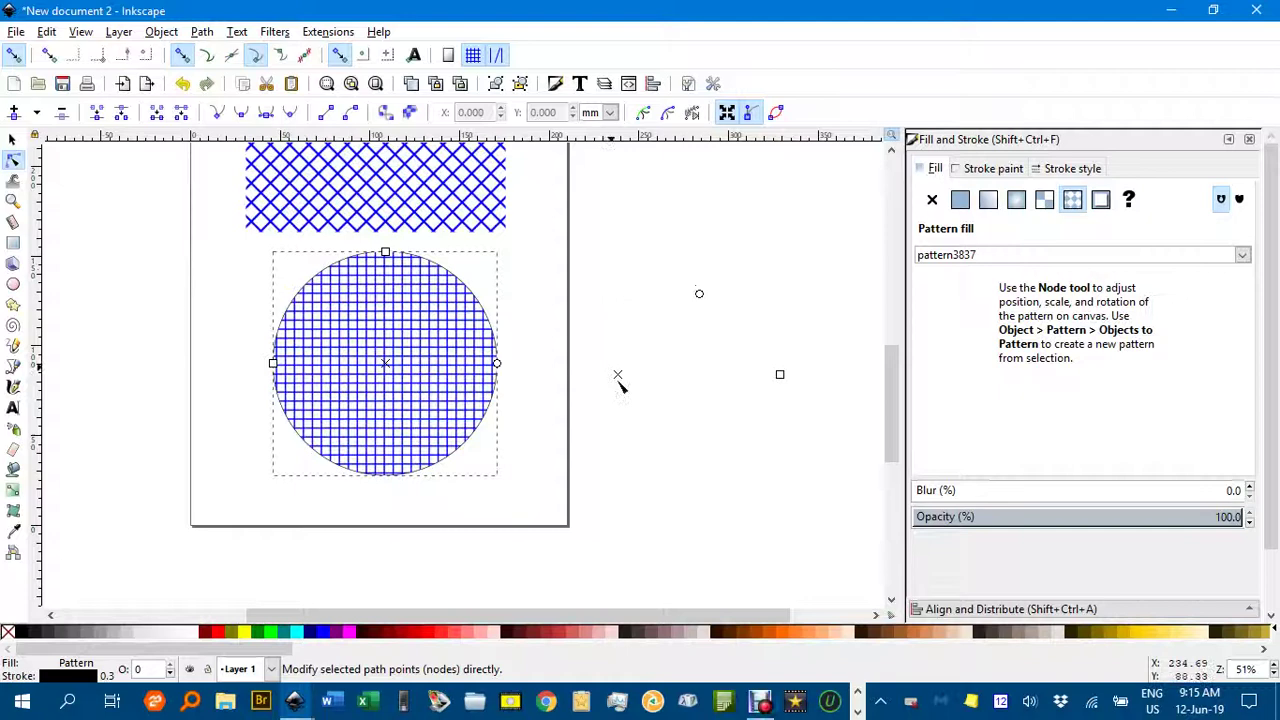
scroll(651, 264, "down", 1)
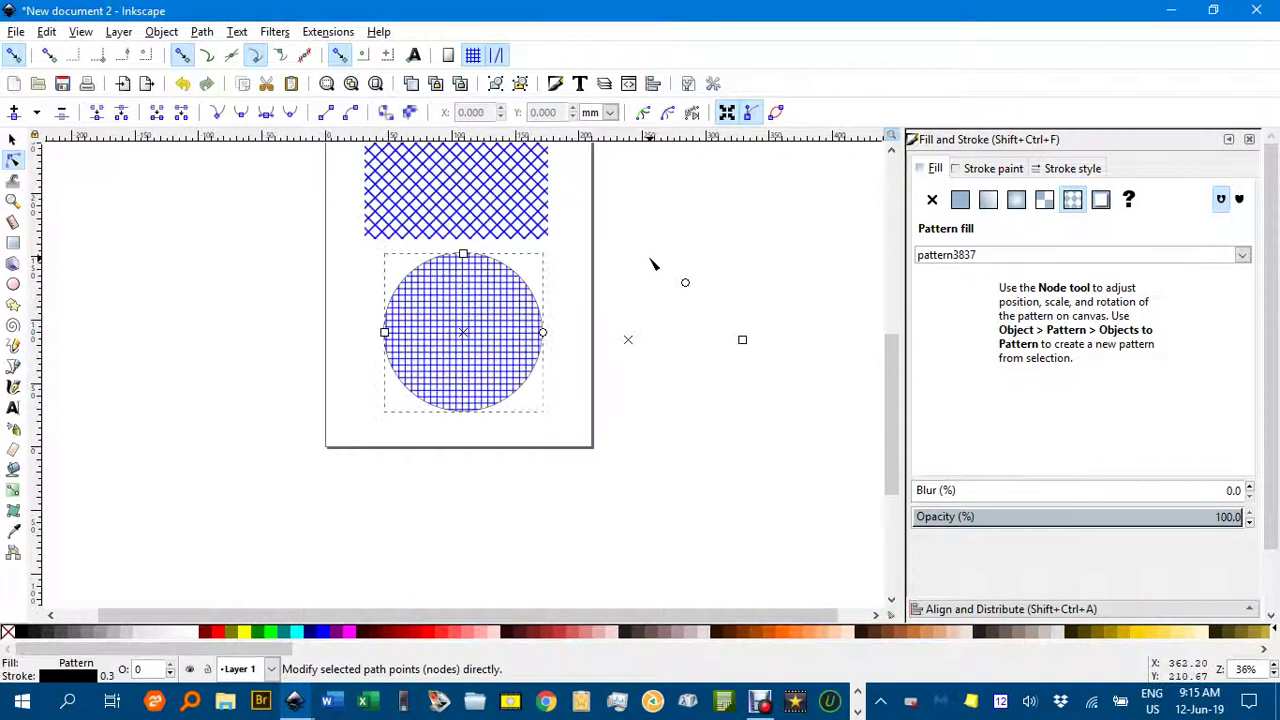
left_click_drag(651, 263, 711, 323)
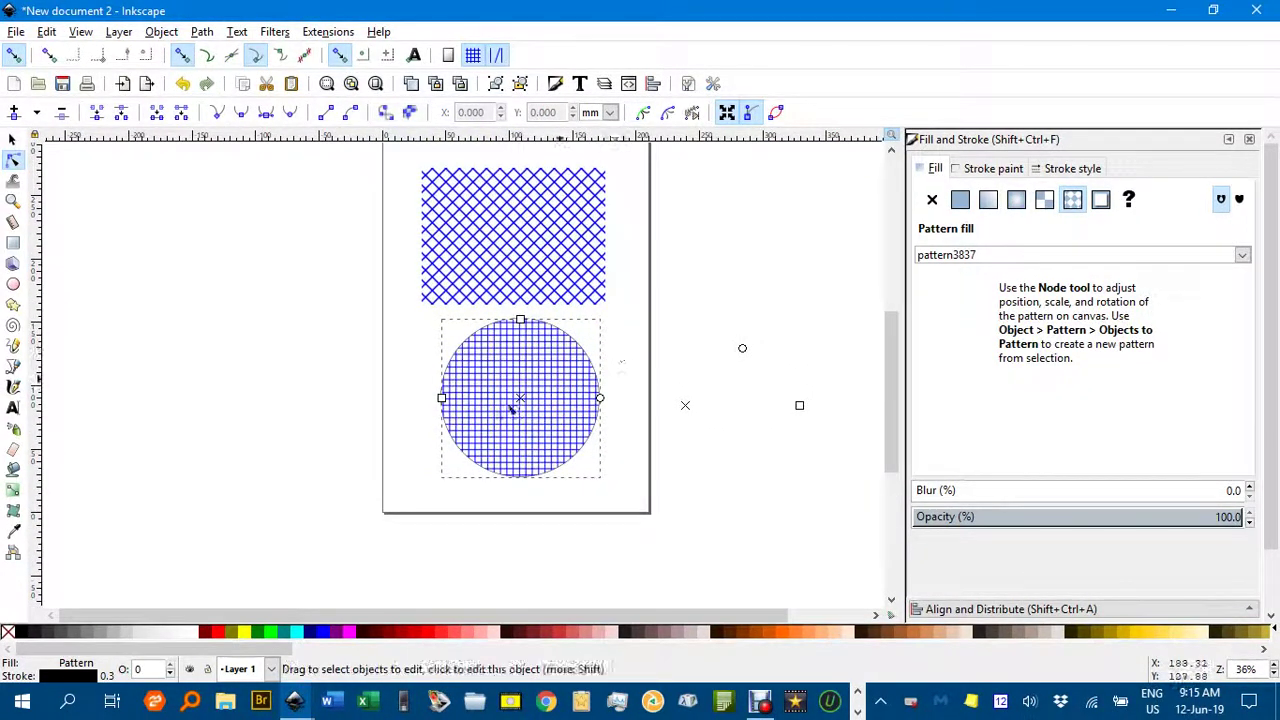
- Switch to the Cross hatching GP fills BU document and draw a pentagon about 104 by 105 mm across the page's lower right edge
left_click(294, 703)
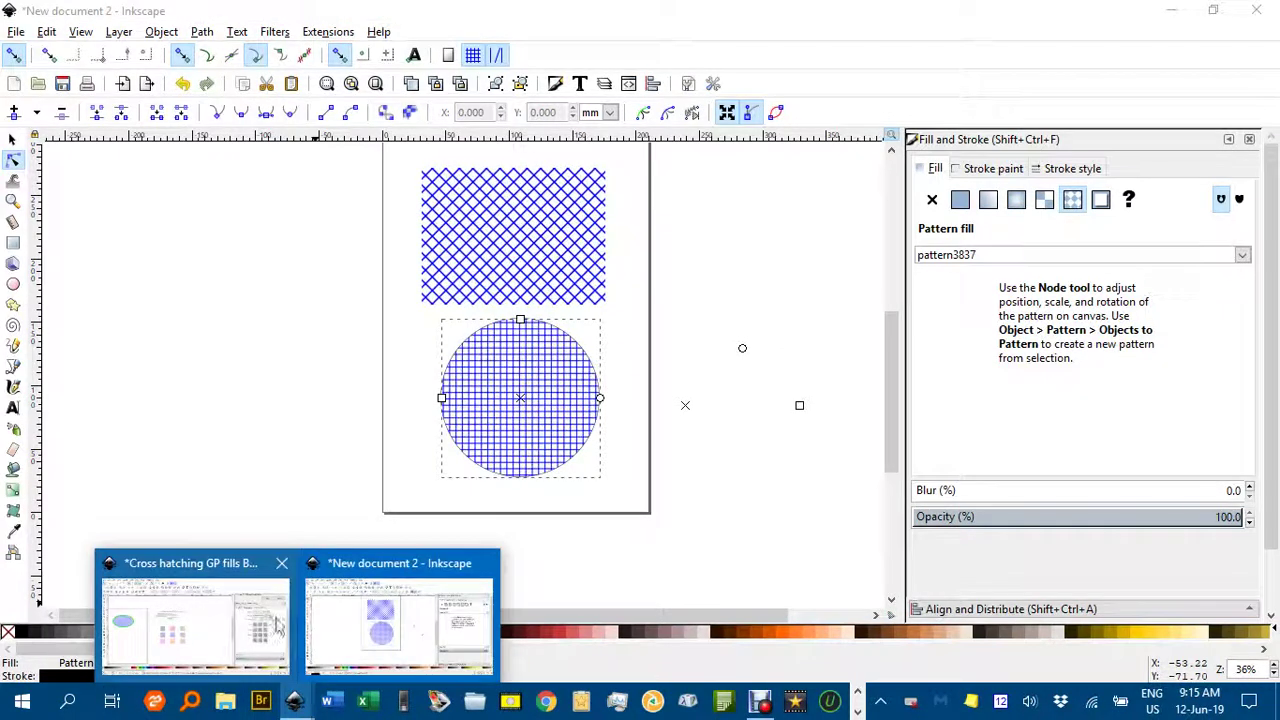
left_click(244, 618)
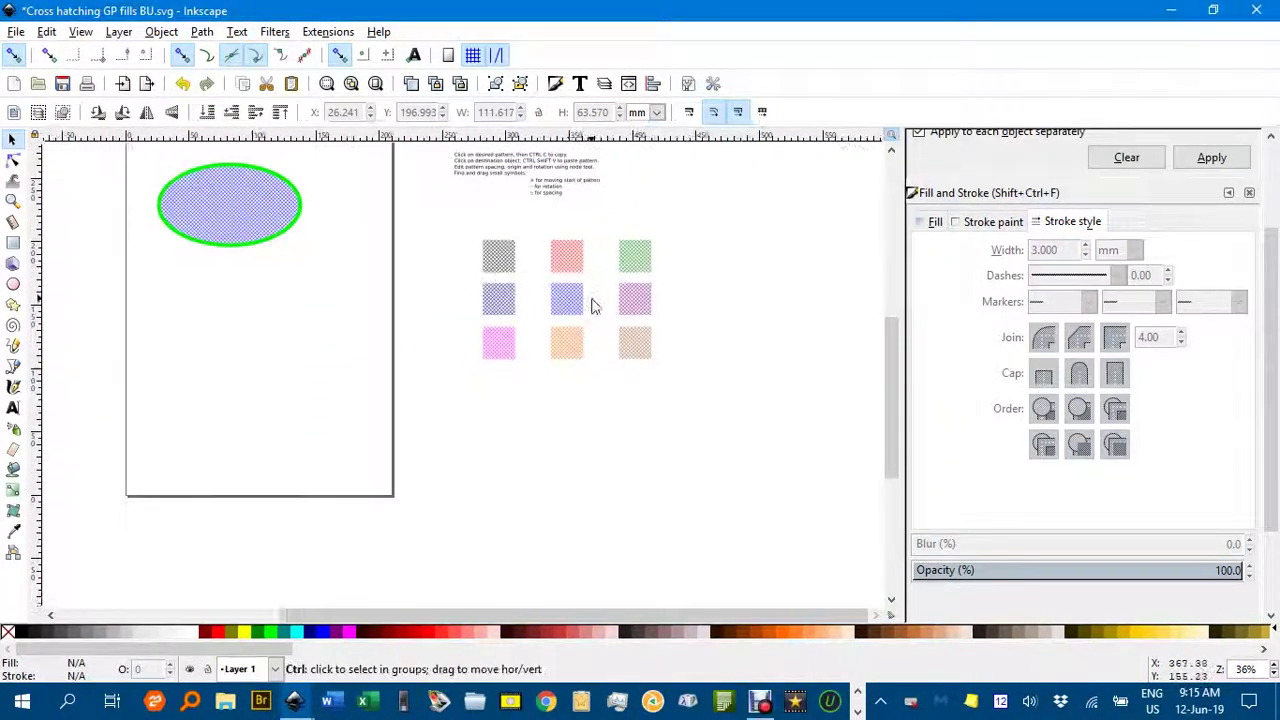
scroll(592, 300, "up", 2)
left_click_drag(563, 380, 679, 299)
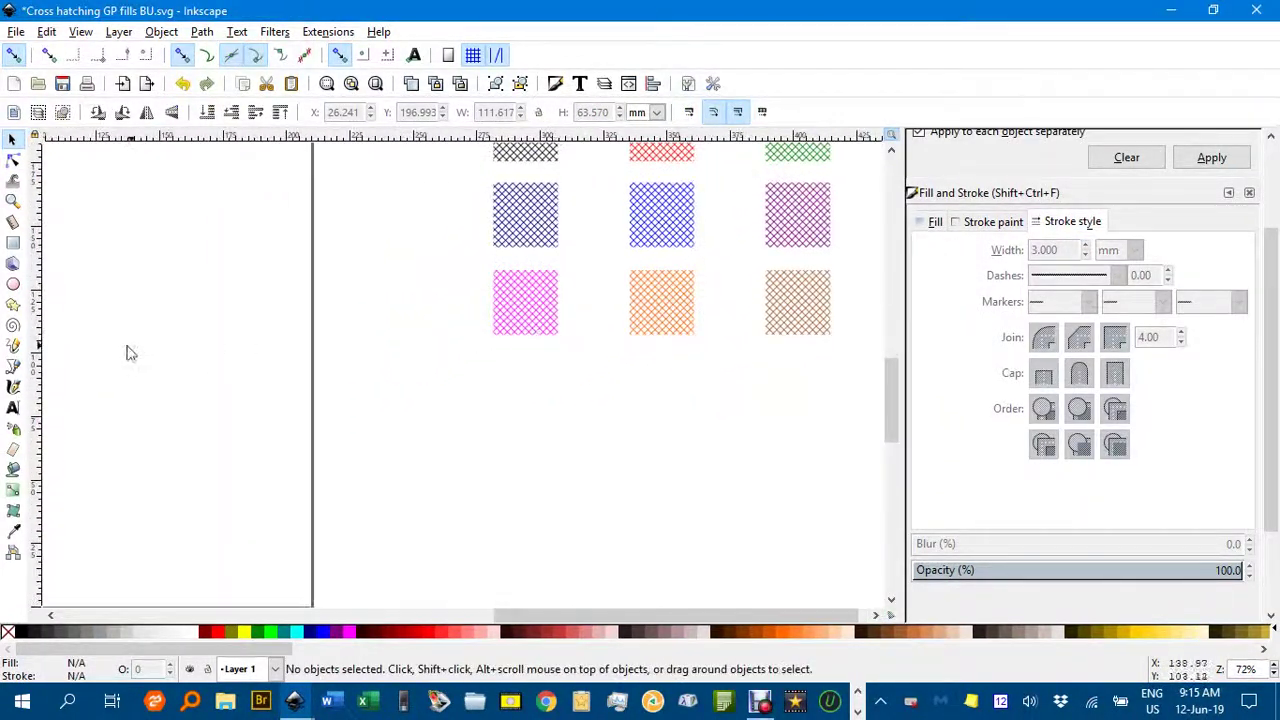
left_click(12, 306)
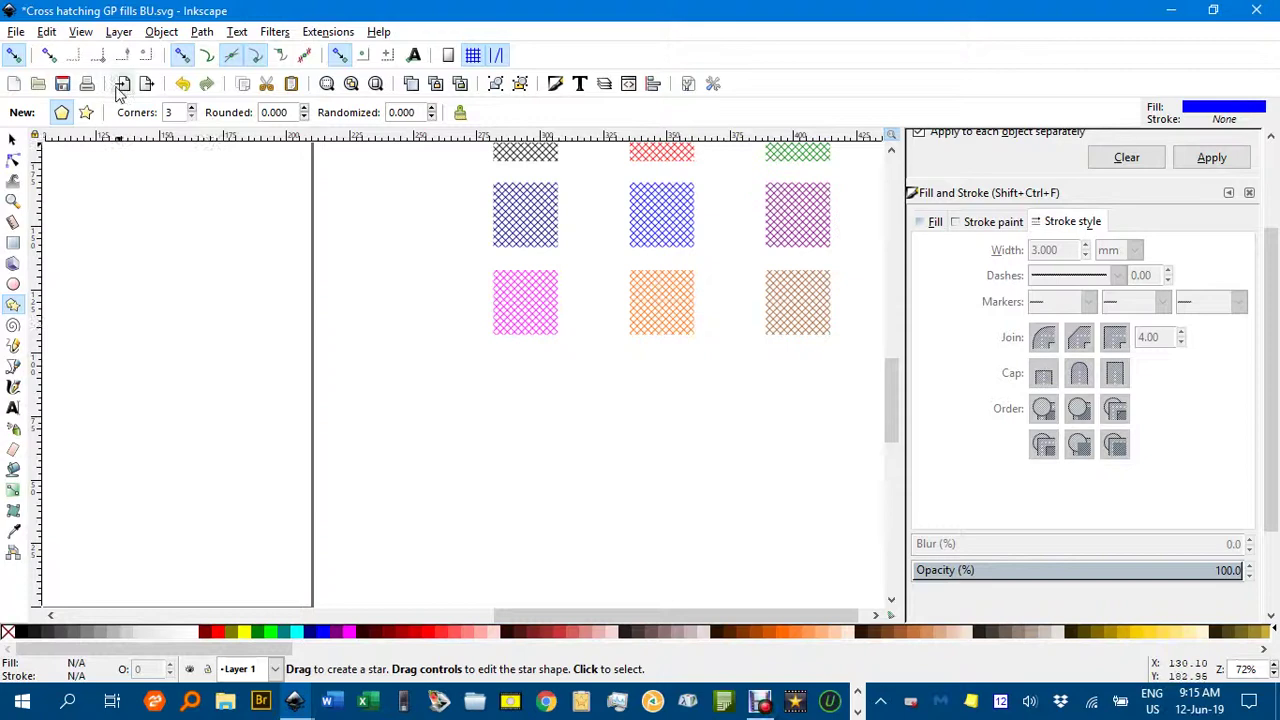
left_click_drag(273, 402, 397, 473)
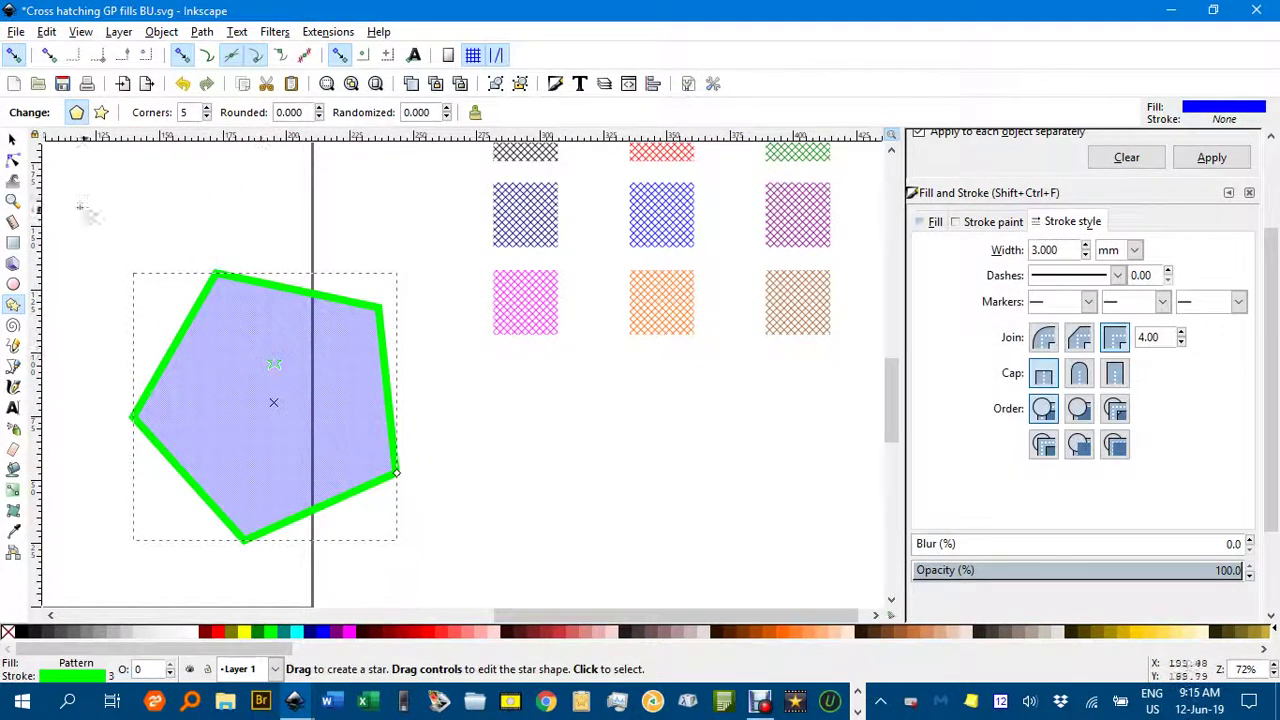
left_click(12, 138)
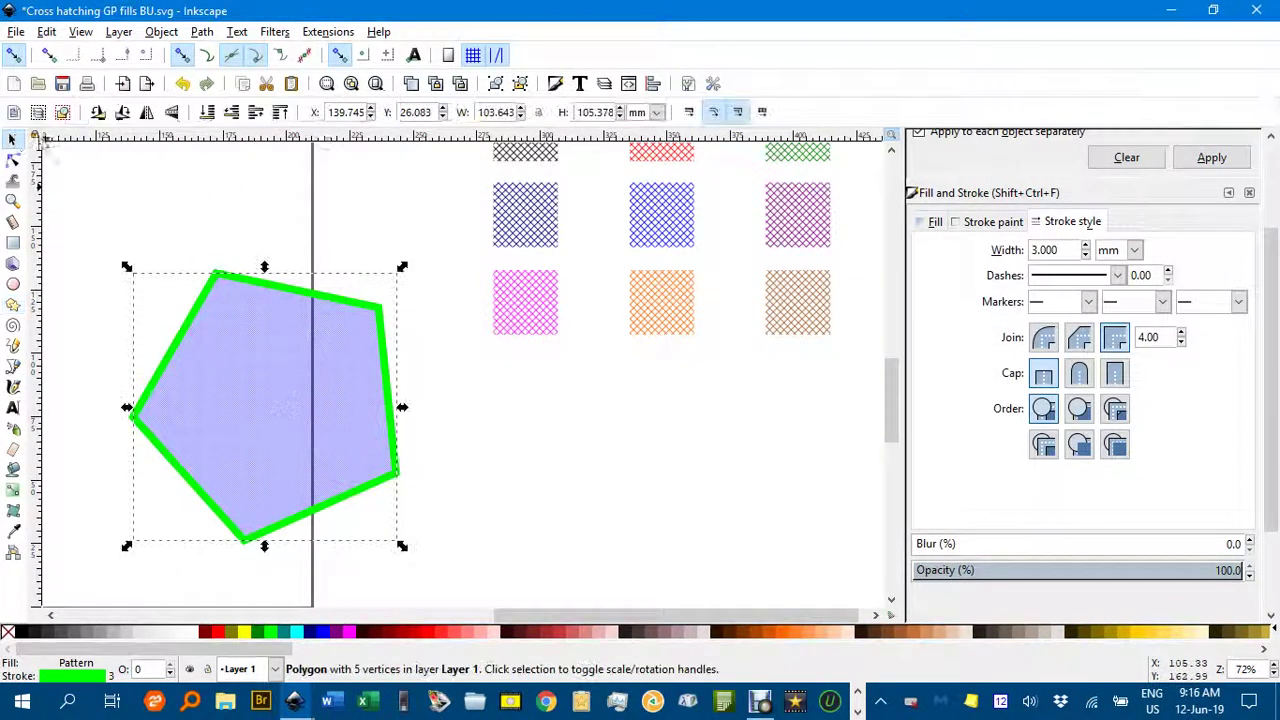
- Copy the orange cross-hatch swatch, paste its style onto the pentagon and add a black outline 1 mm wide
left_click(660, 318)
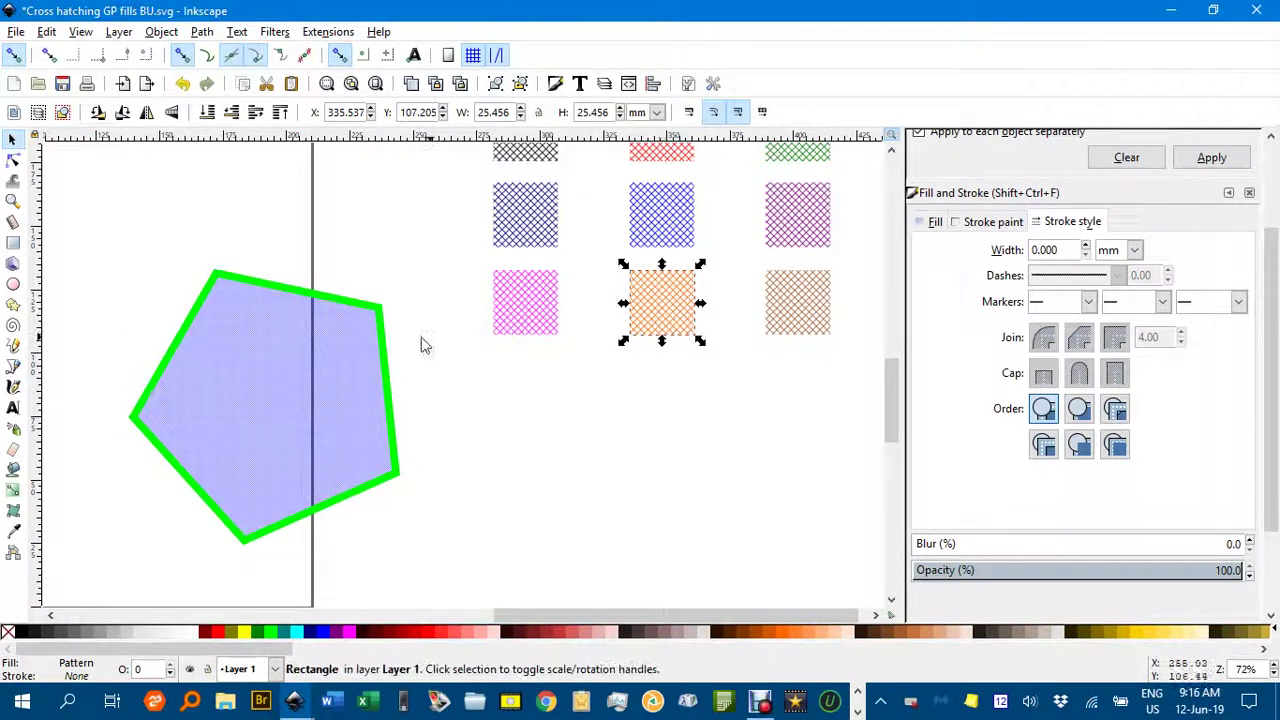
left_click(272, 379)
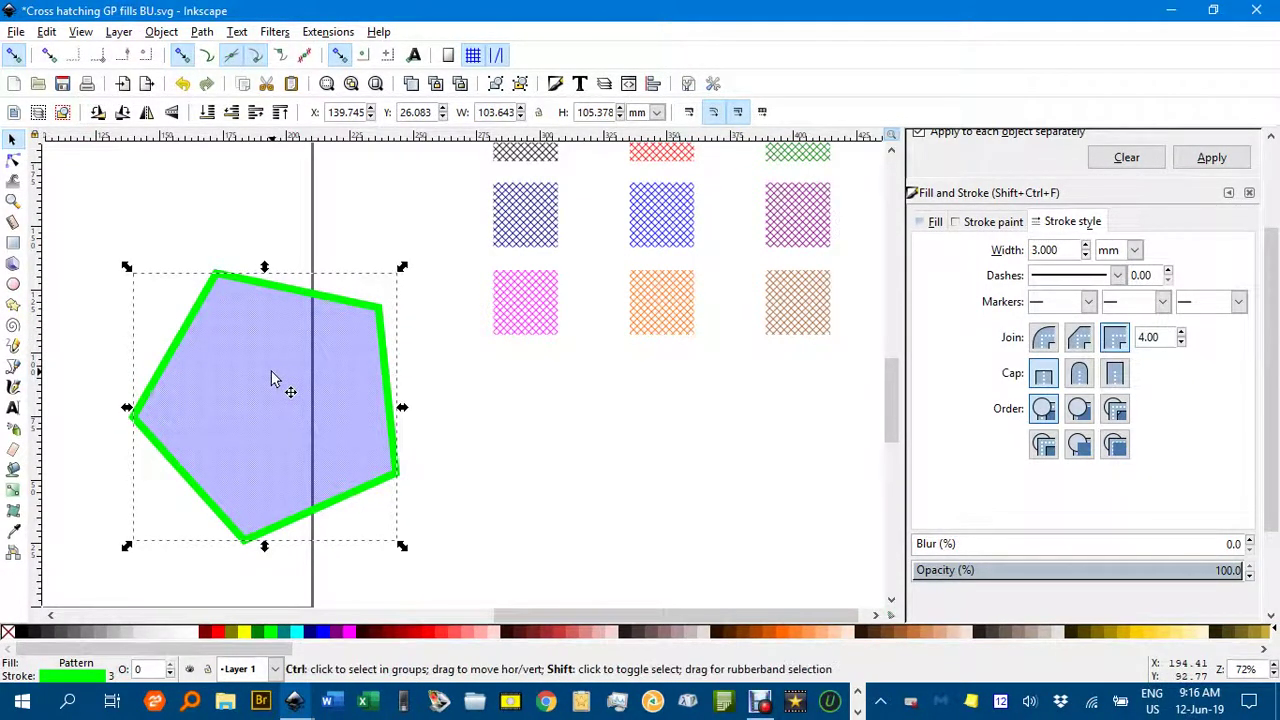
key("ctrl+shift+v")
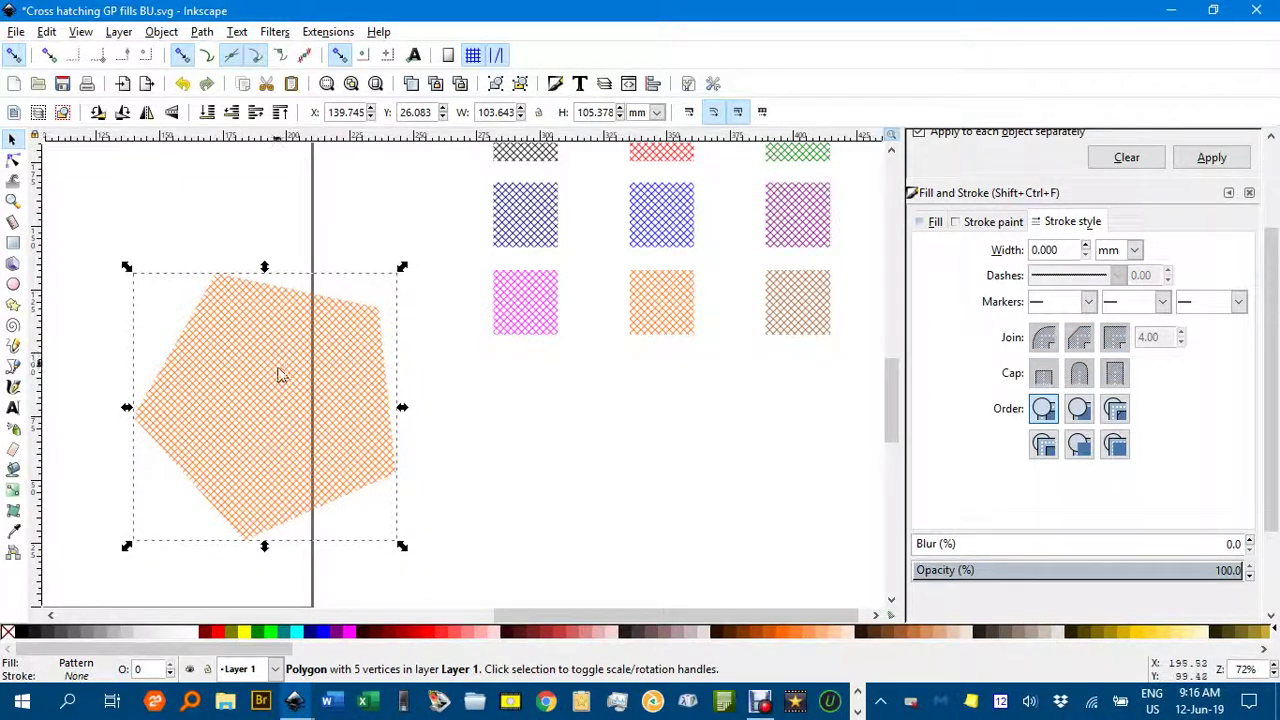
left_click(20, 632, "shift")
left_click(578, 464)
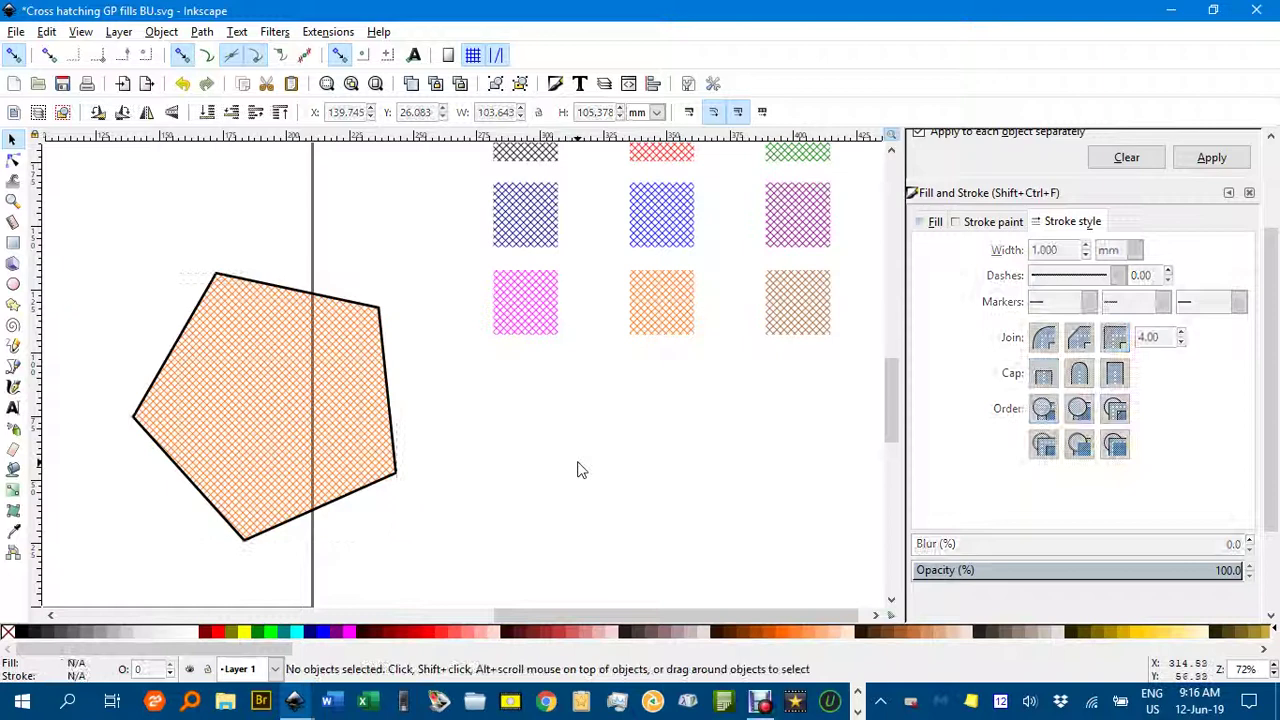
- Switch back to New document 2 and draw an ellipse about 164 by 72 mm to the right of the page
scroll(571, 457, "down", 1)
left_click_drag(571, 457, 407, 381)
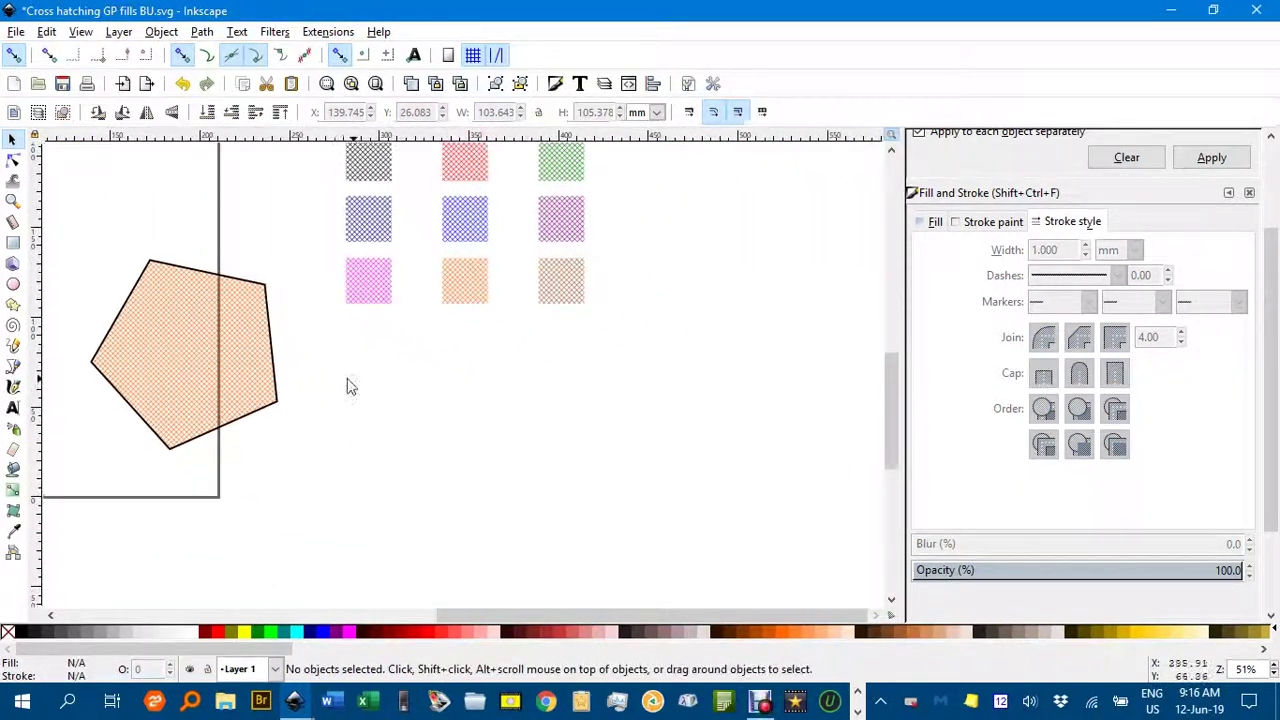
scroll(621, 426, "down", 2)
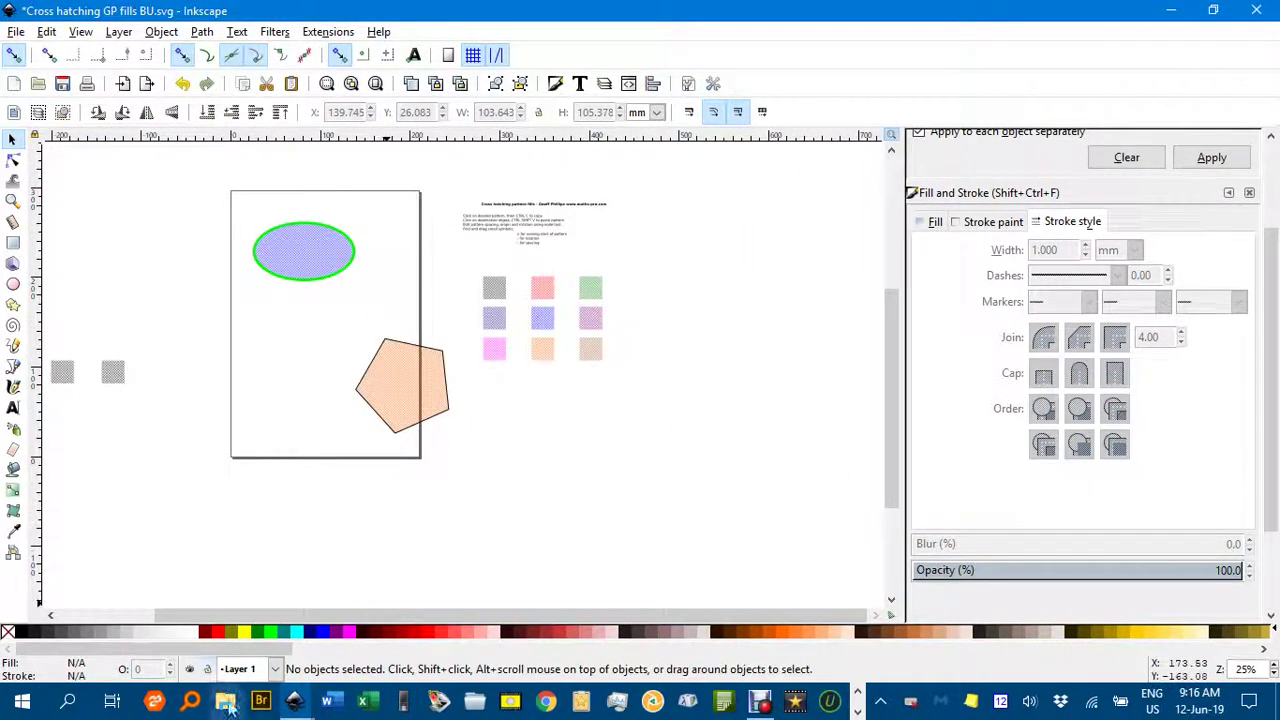
mouse_move(294, 700)
left_click(405, 610)
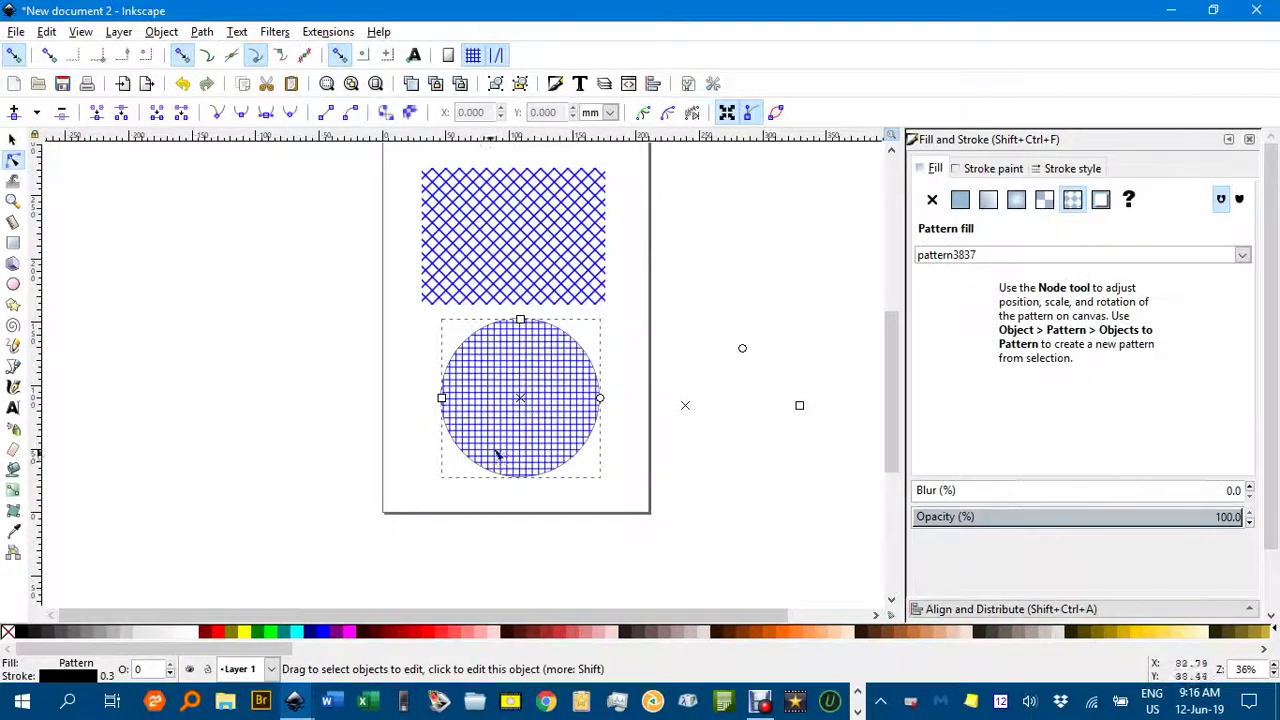
left_click_drag(657, 371, 445, 448)
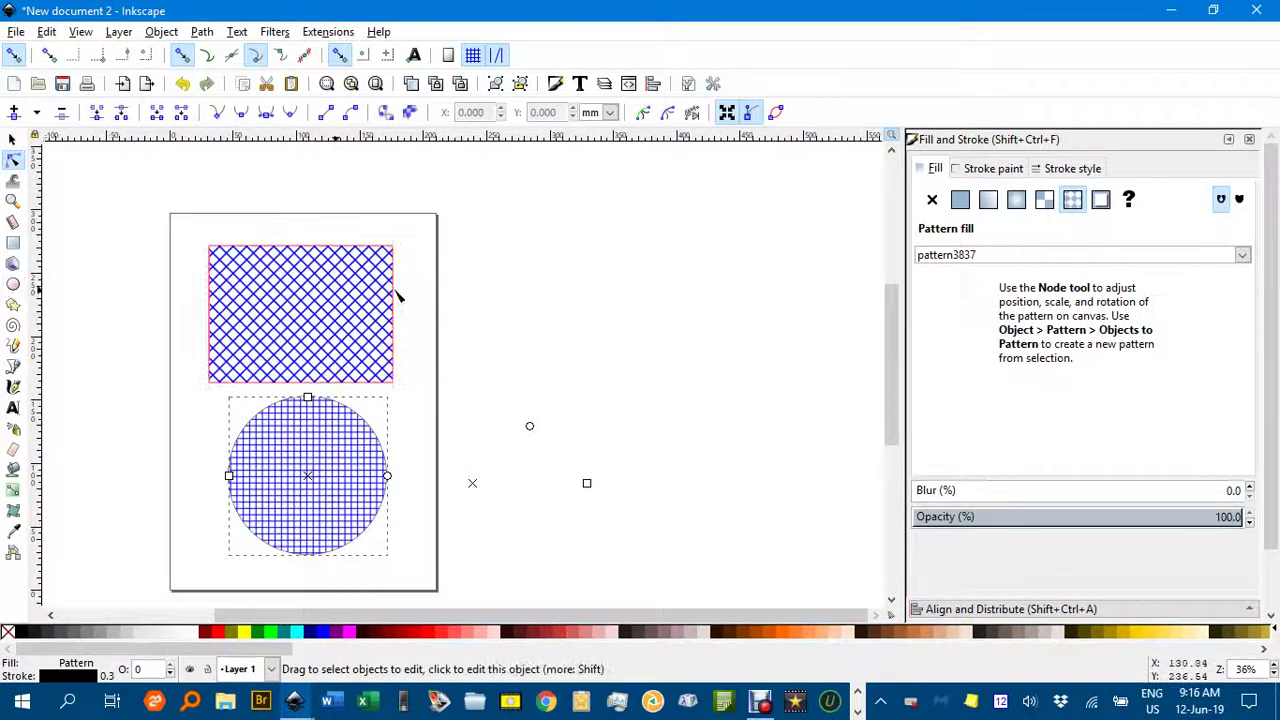
left_click(13, 284)
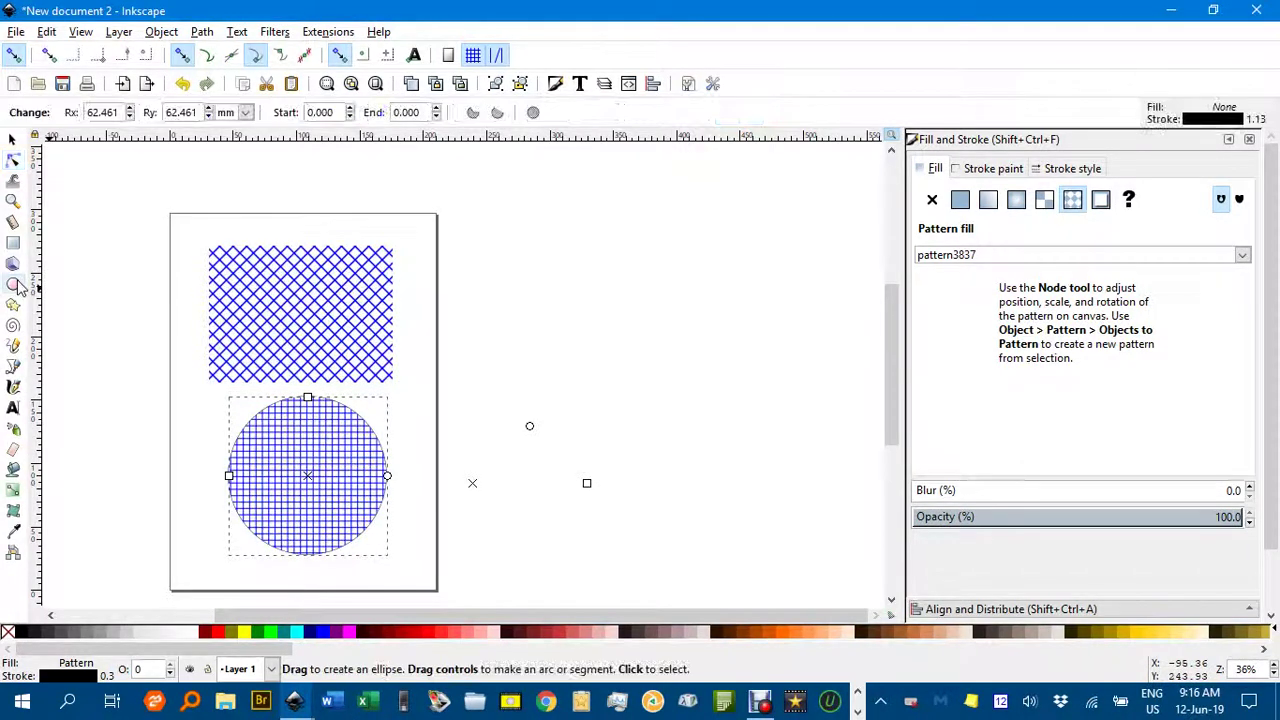
left_click_drag(510, 279, 716, 360)
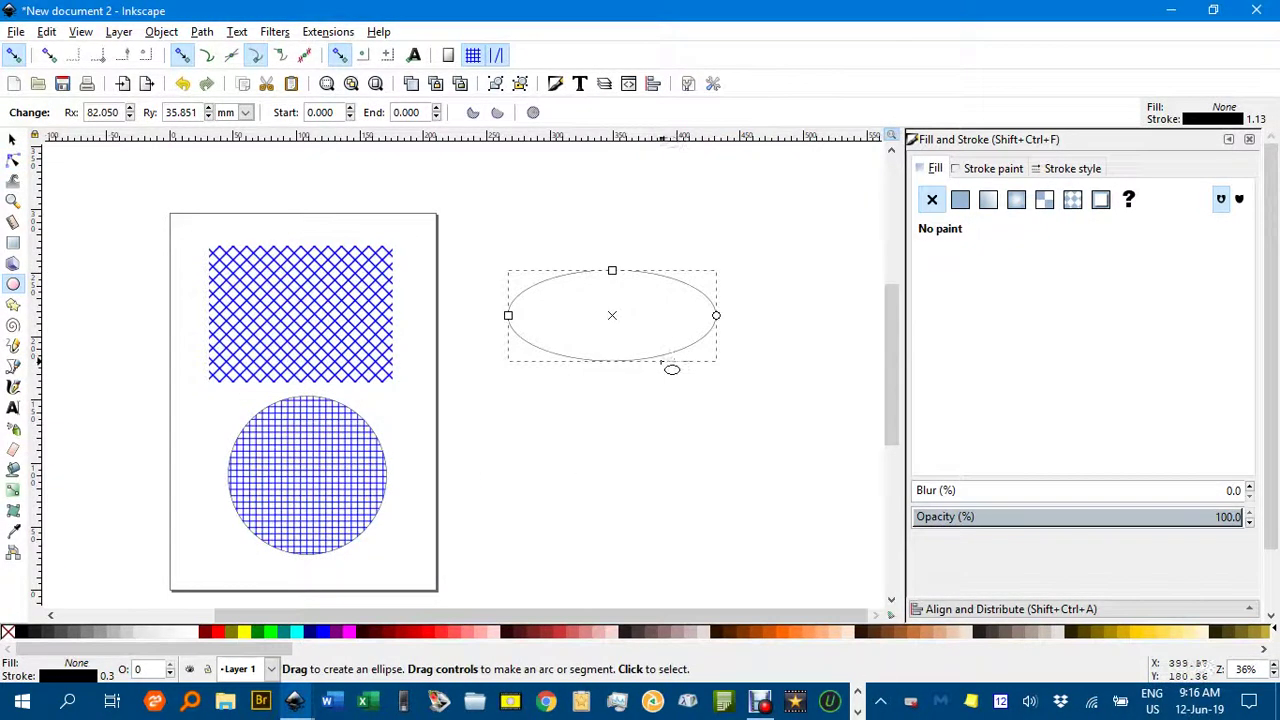
- Paste the copied orange cross-hatch style onto the ellipse
key("ctrl+shift")
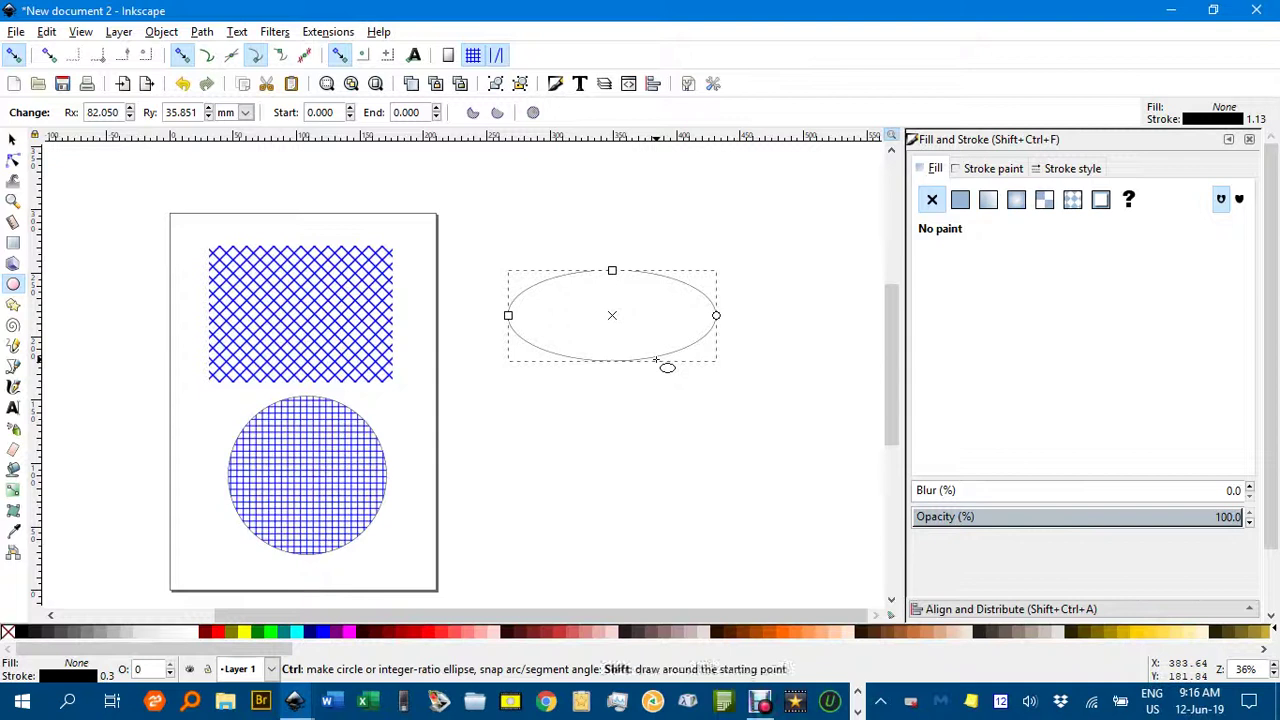
key("ctrl+shift+v")
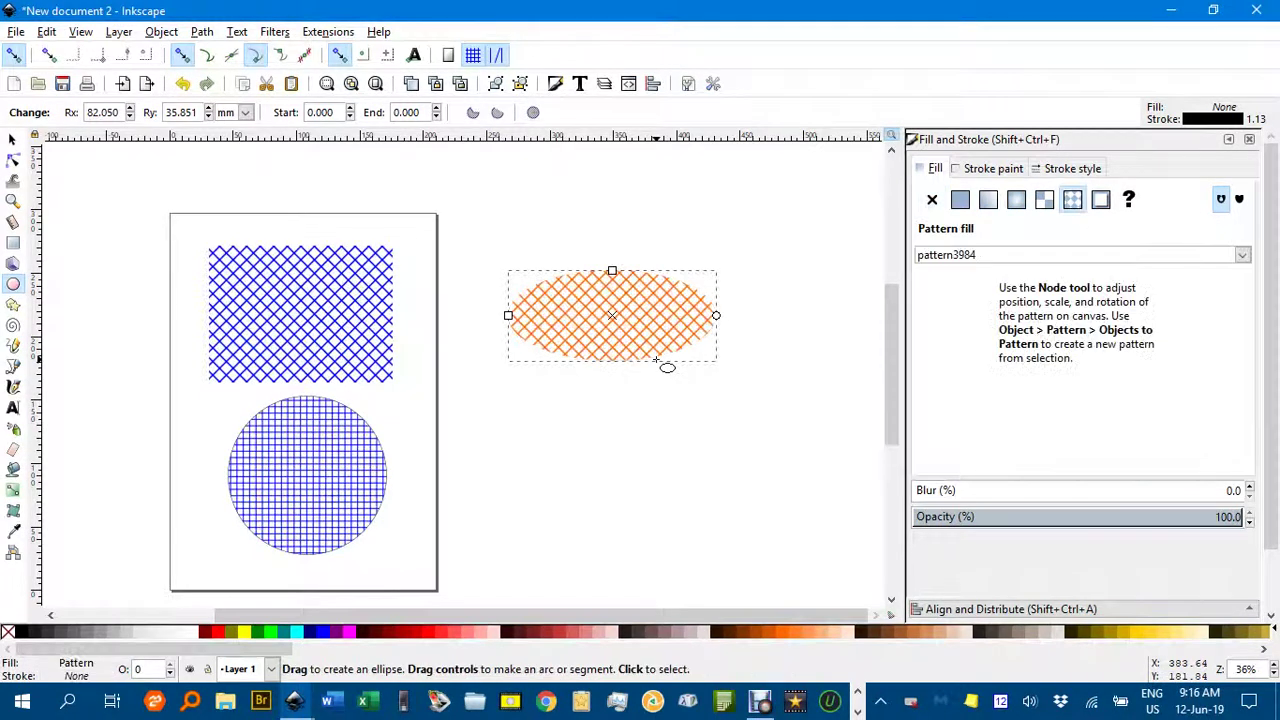
left_click(13, 140)
- Draw a rectangle about 164 by 67 mm below the orange ellipse
left_click(13, 243)
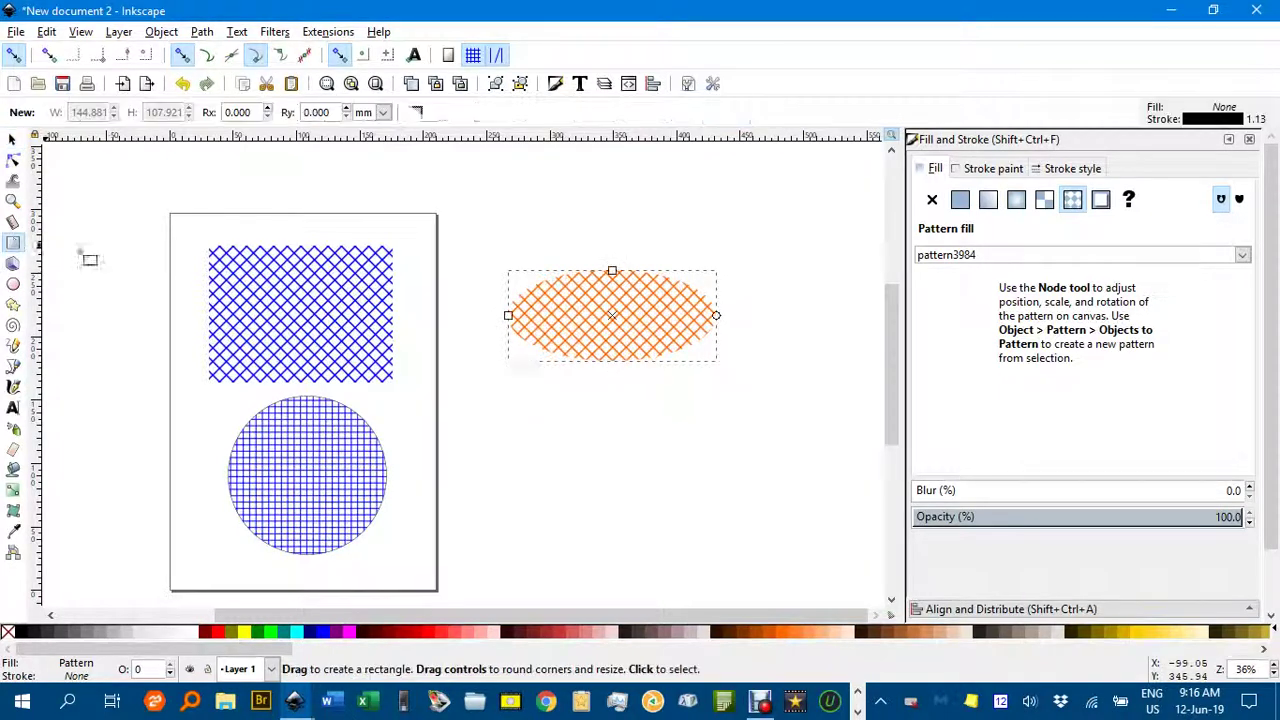
mouse_move(538, 401)
left_mouse_down()
mouse_move(688, 449)
mouse_move(745, 486)
left_mouse_up()
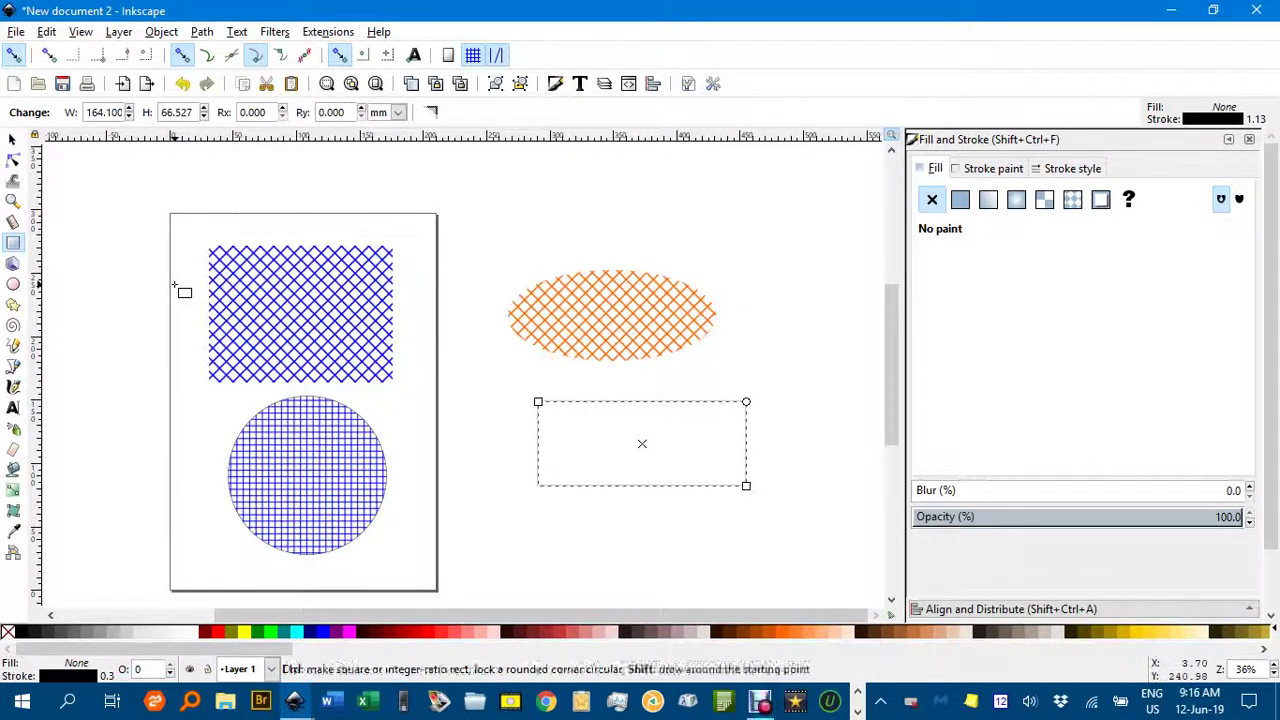
- Paste the copied orange cross-hatch style onto the new rectangle below the ellipse
key("ctrl+shift+v")
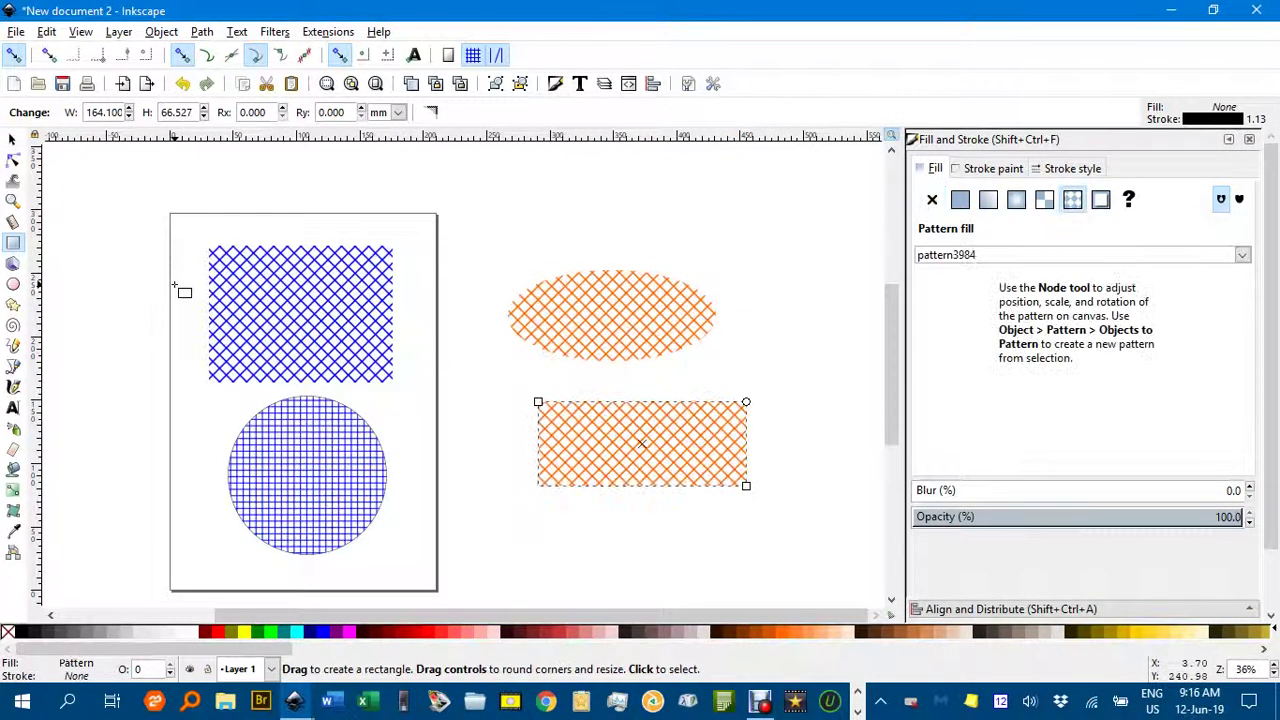
left_click(12, 140)
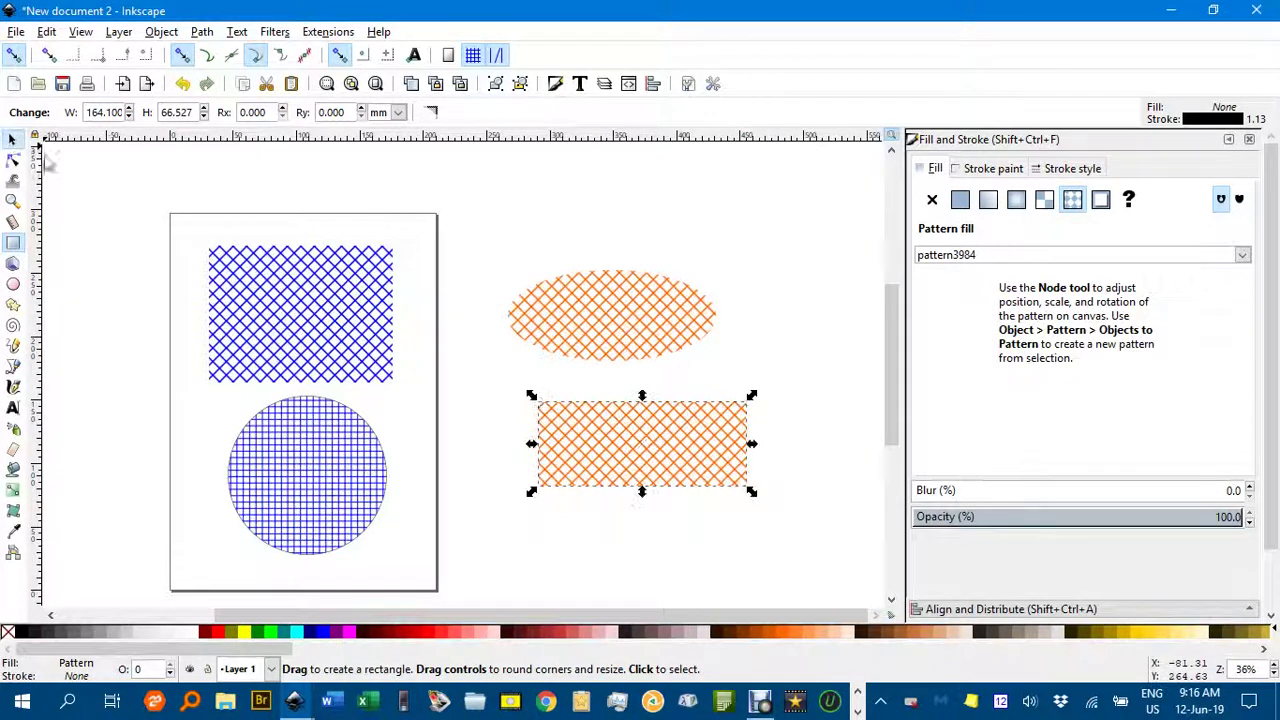
left_click(348, 488)
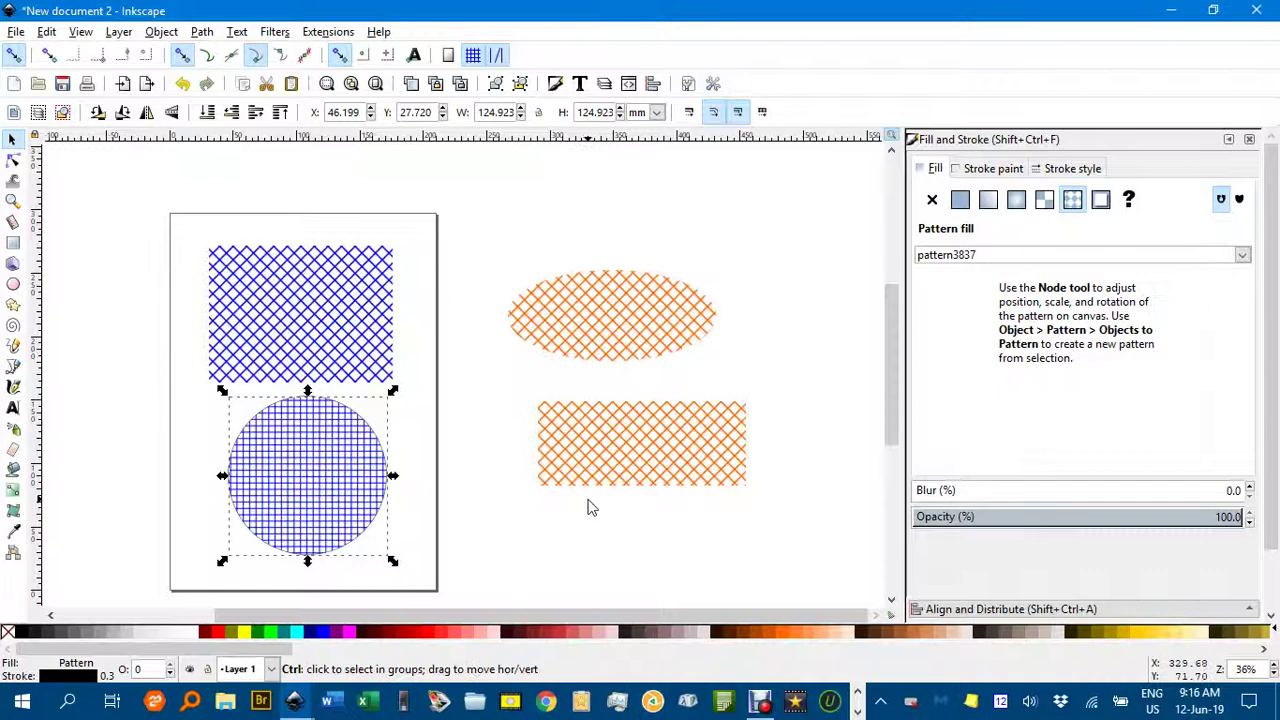
scroll(592, 505, "down", 1)
left_click_drag(602, 496, 602, 462)
left_click_drag(354, 456, 396, 456)
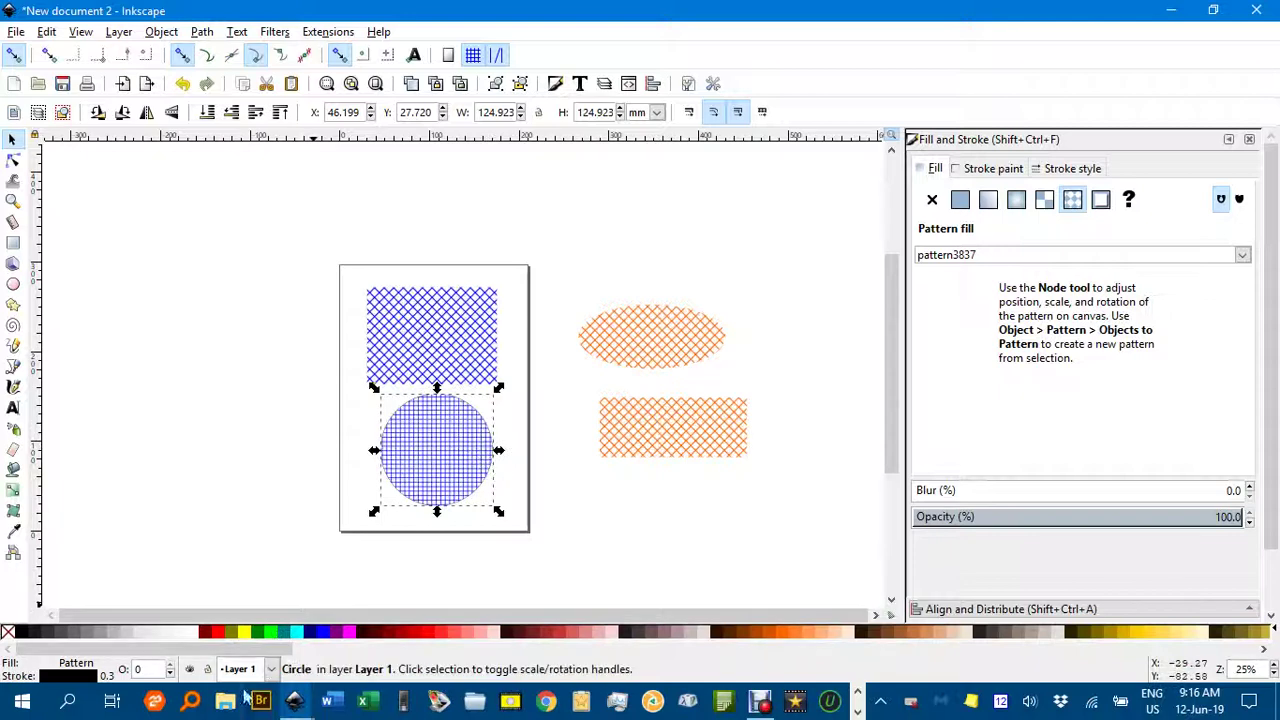
- Switch to Cross hatching GP fills BU.svg and place a duplicate of the red cross-hatch swatch to the right of the swatch grid
mouse_move(294, 702)
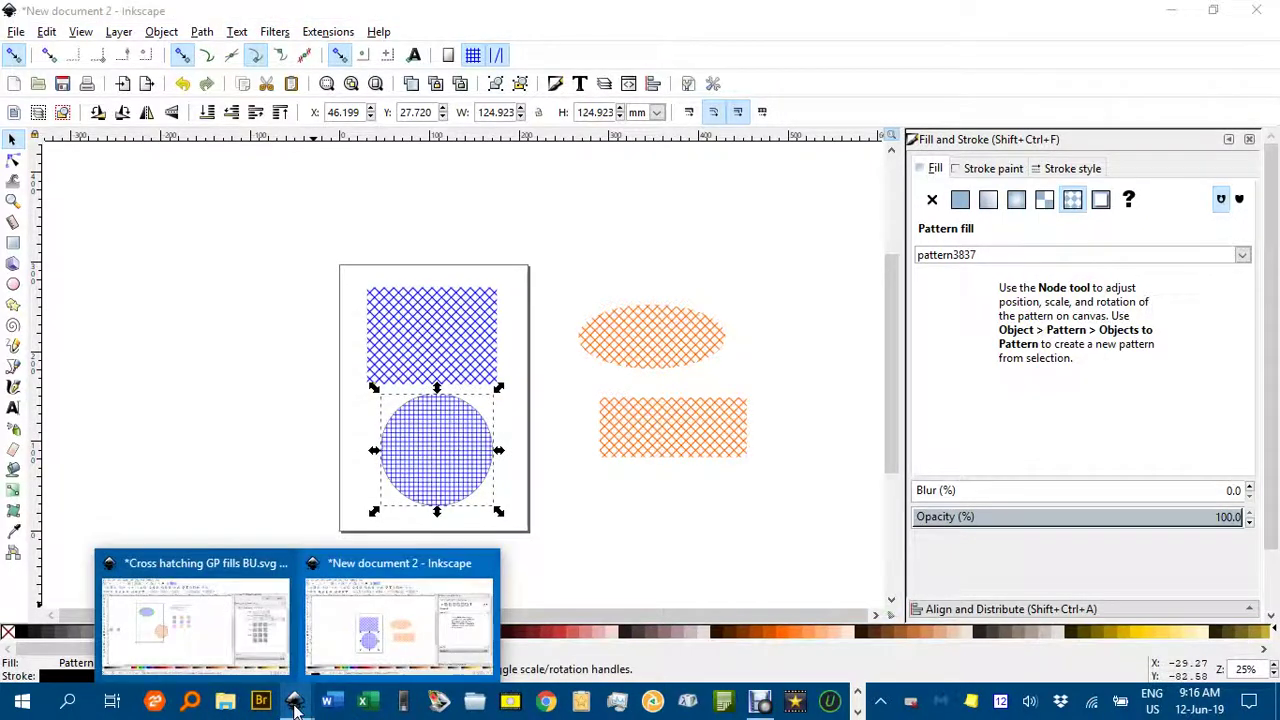
left_click(200, 615)
left_click_drag(369, 375, 366, 402)
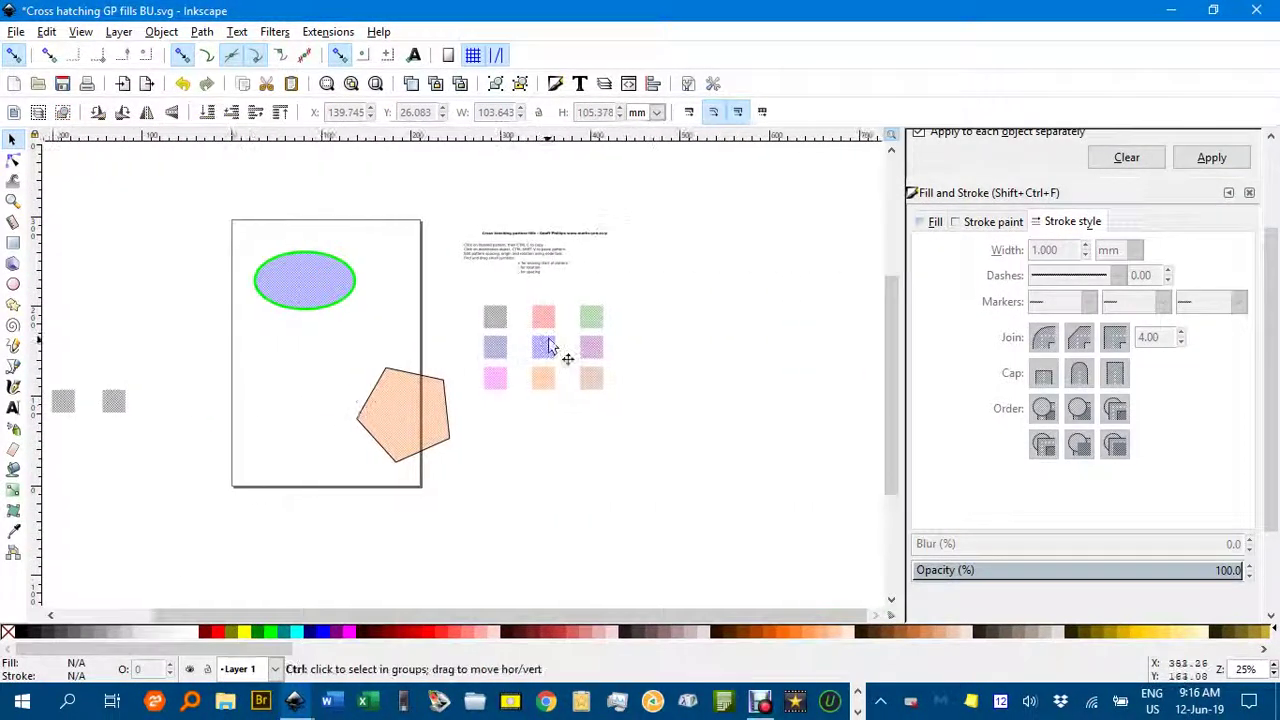
scroll(554, 330, "up", 2)
scroll(563, 330, "up", 2)
scroll(450, 318, "right", 4)
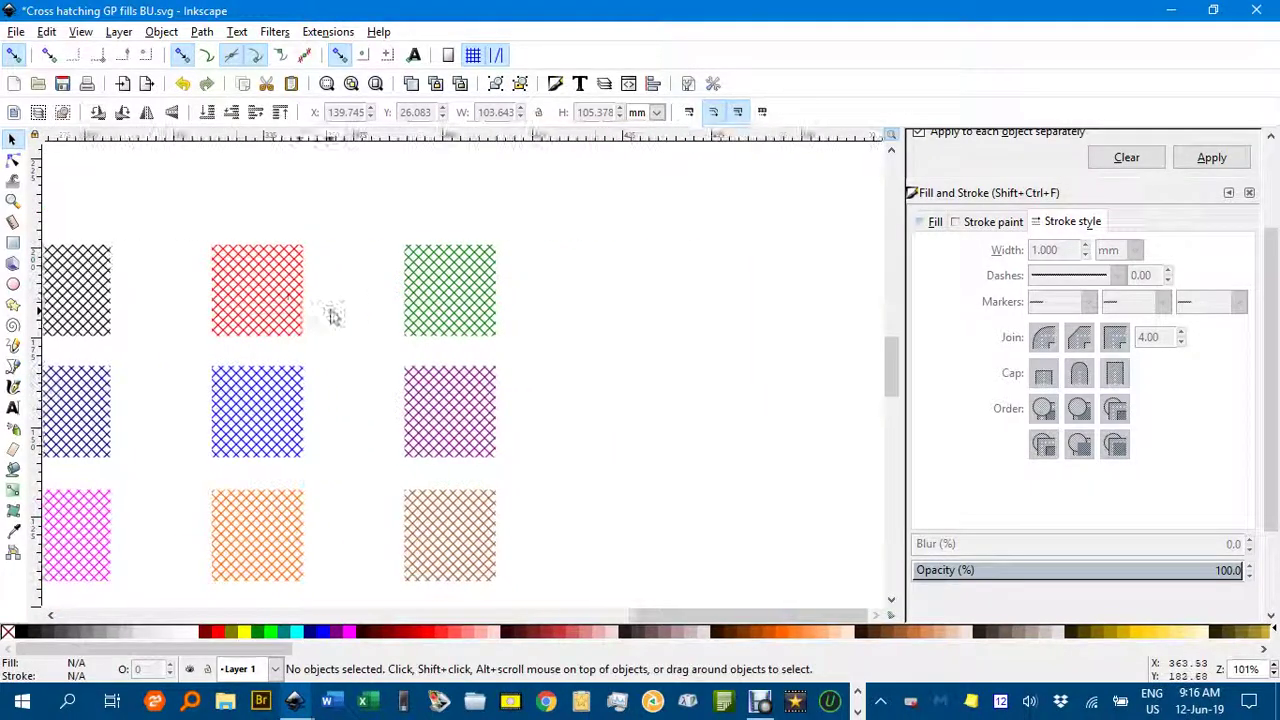
left_click(253, 287)
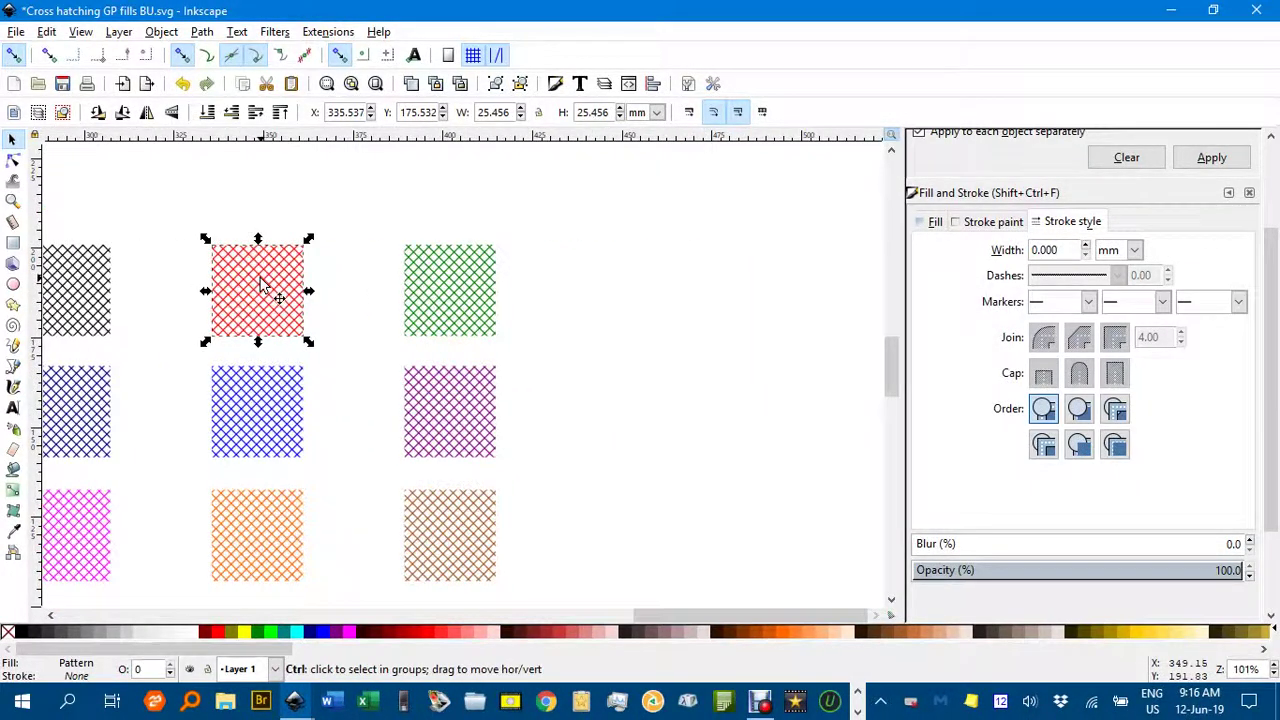
left_click_drag(263, 286, 762, 300)
left_click_drag(755, 349, 525, 351)
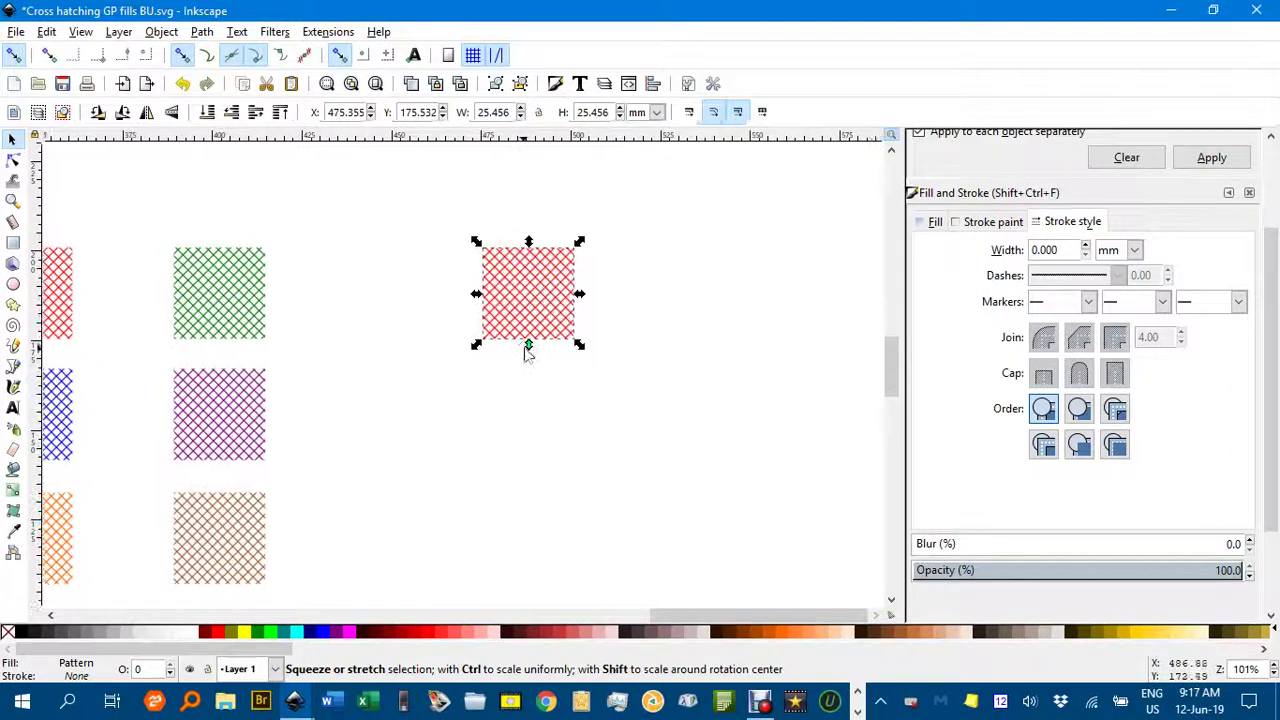
- Convert the duplicated red swatch's pattern to objects and move the resulting group from the page to the right of the swatches
left_click(160, 36)
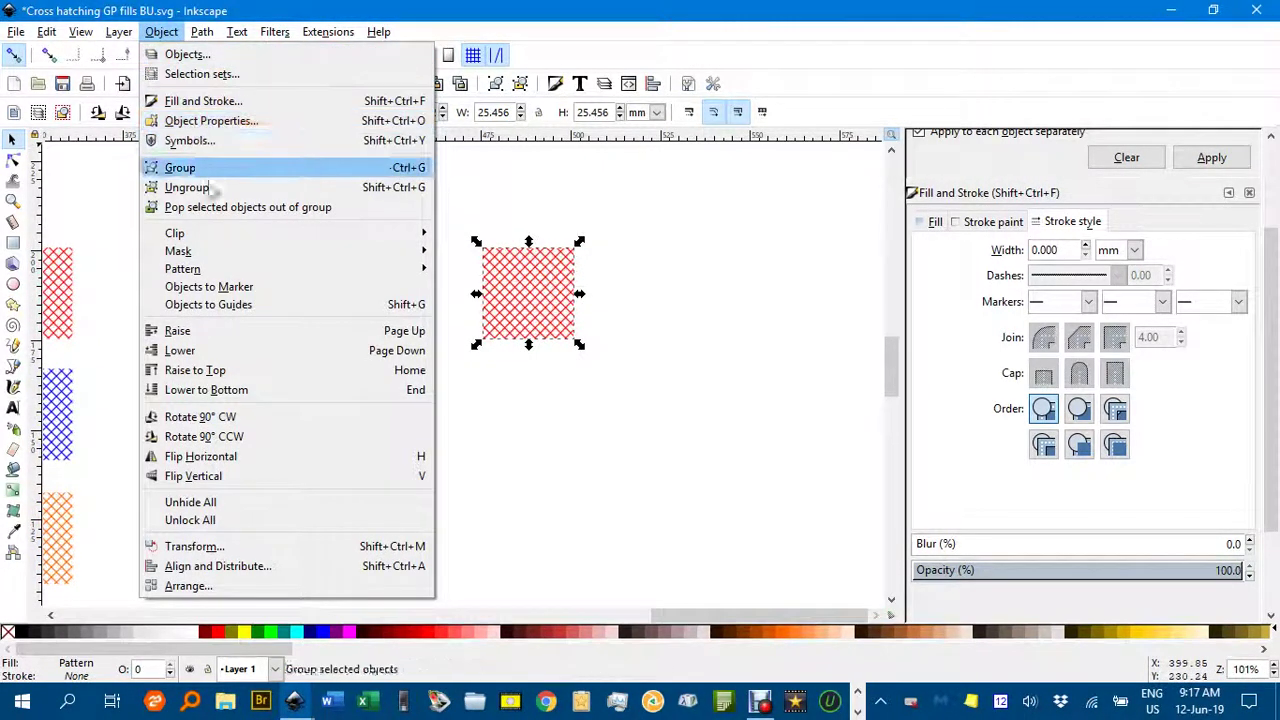
mouse_move(371, 270)
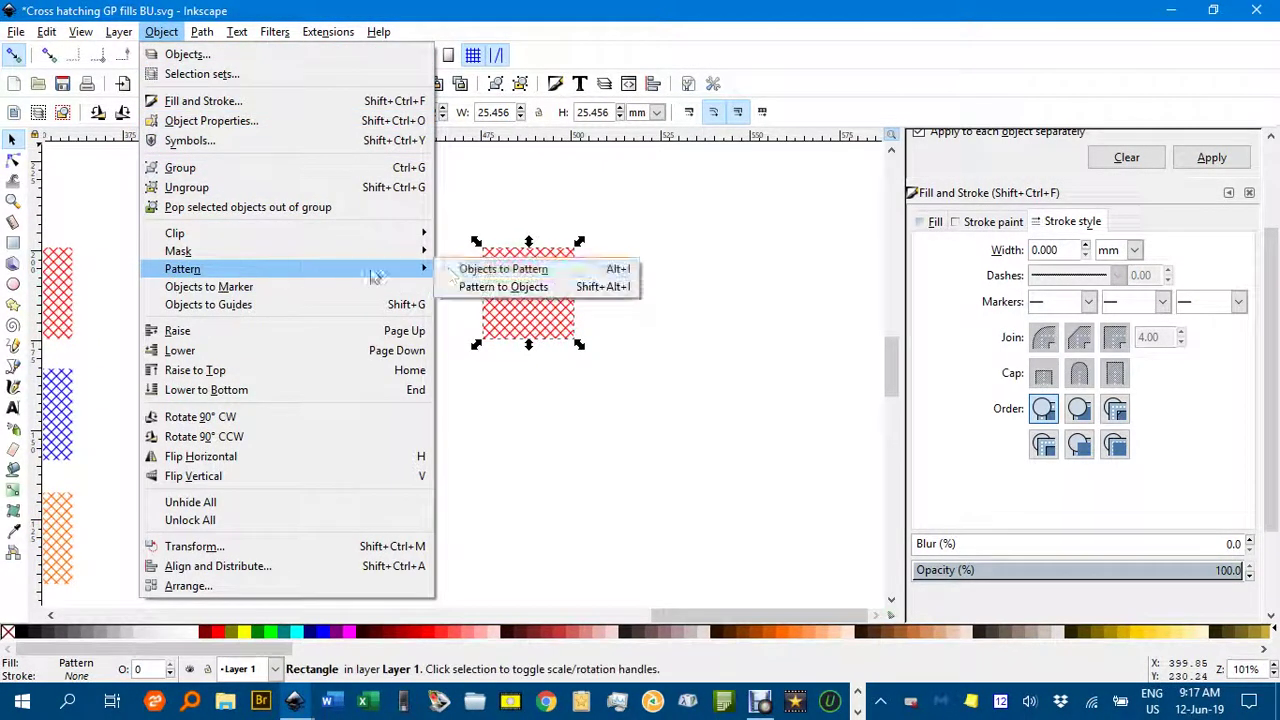
left_click(500, 287)
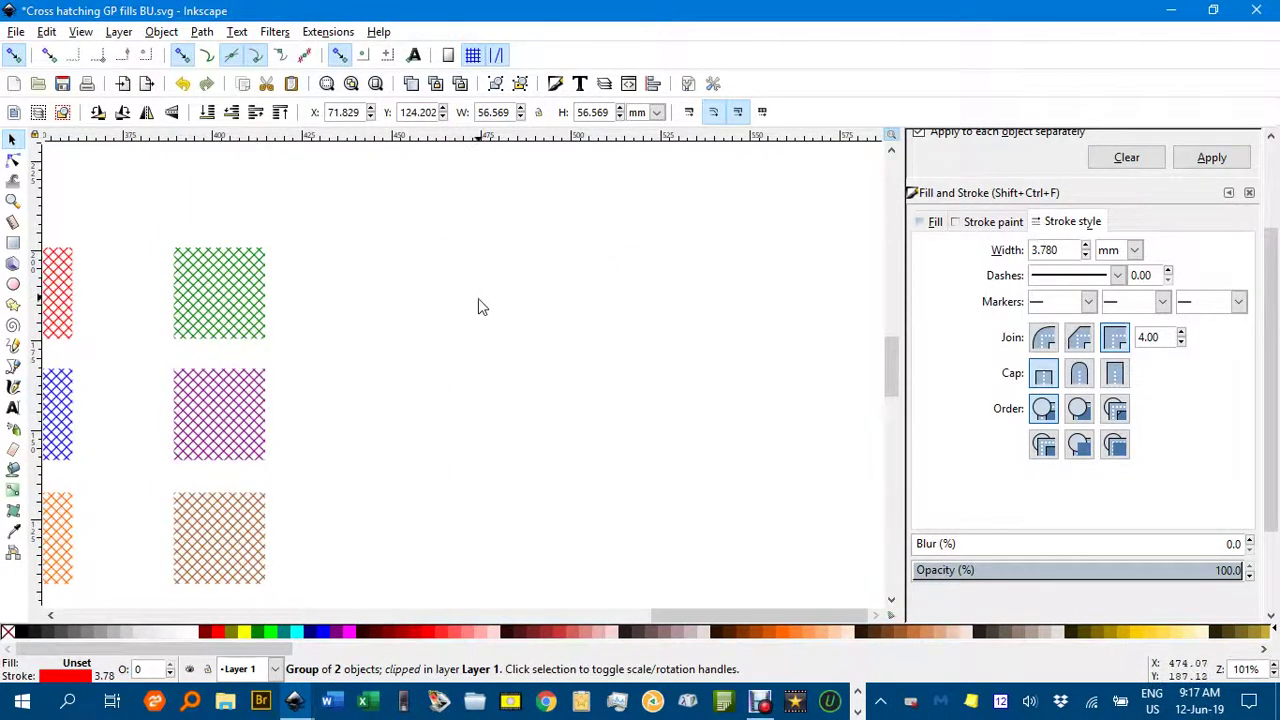
scroll(517, 329, "down", 4, "ctrl")
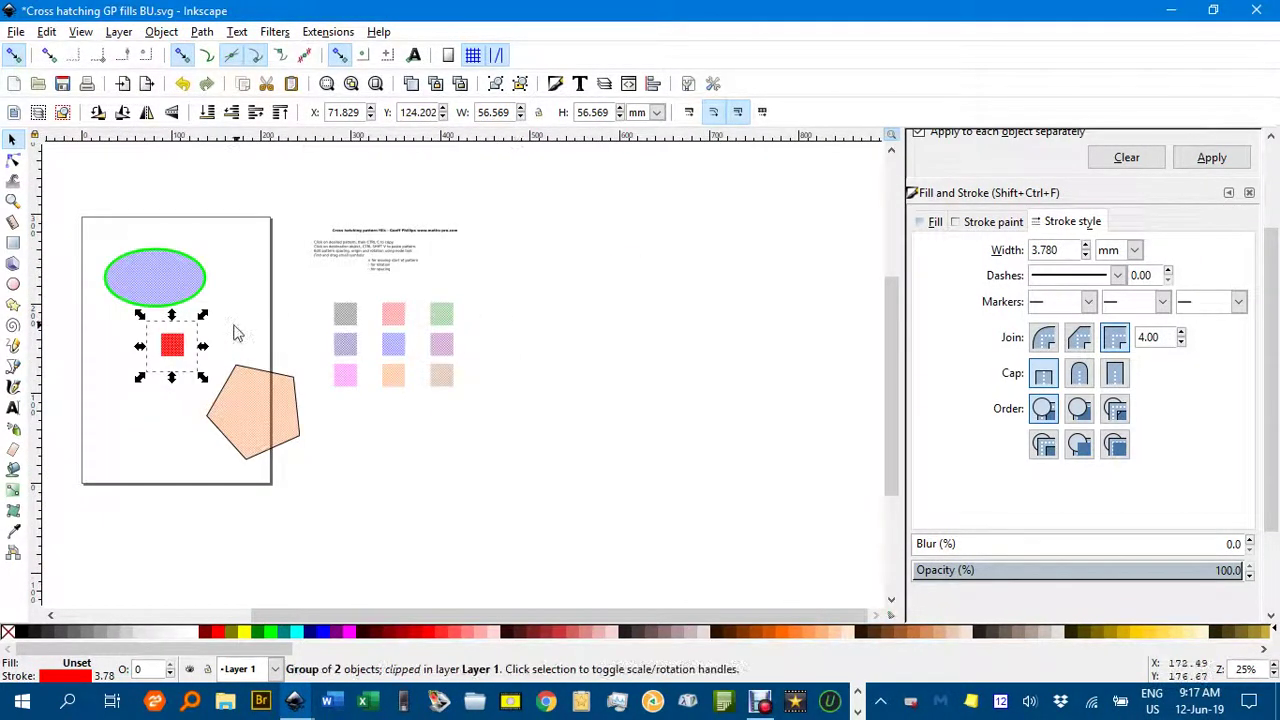
left_click_drag(180, 350, 491, 353)
- Set the red line group's stroke width to 0.2 mm and its stroke colour to bright green
scroll(557, 340, "up", 6, "ctrl")
scroll(533, 316, "up", 1, "ctrl")
scroll(542, 304, "down", 1, "ctrl")
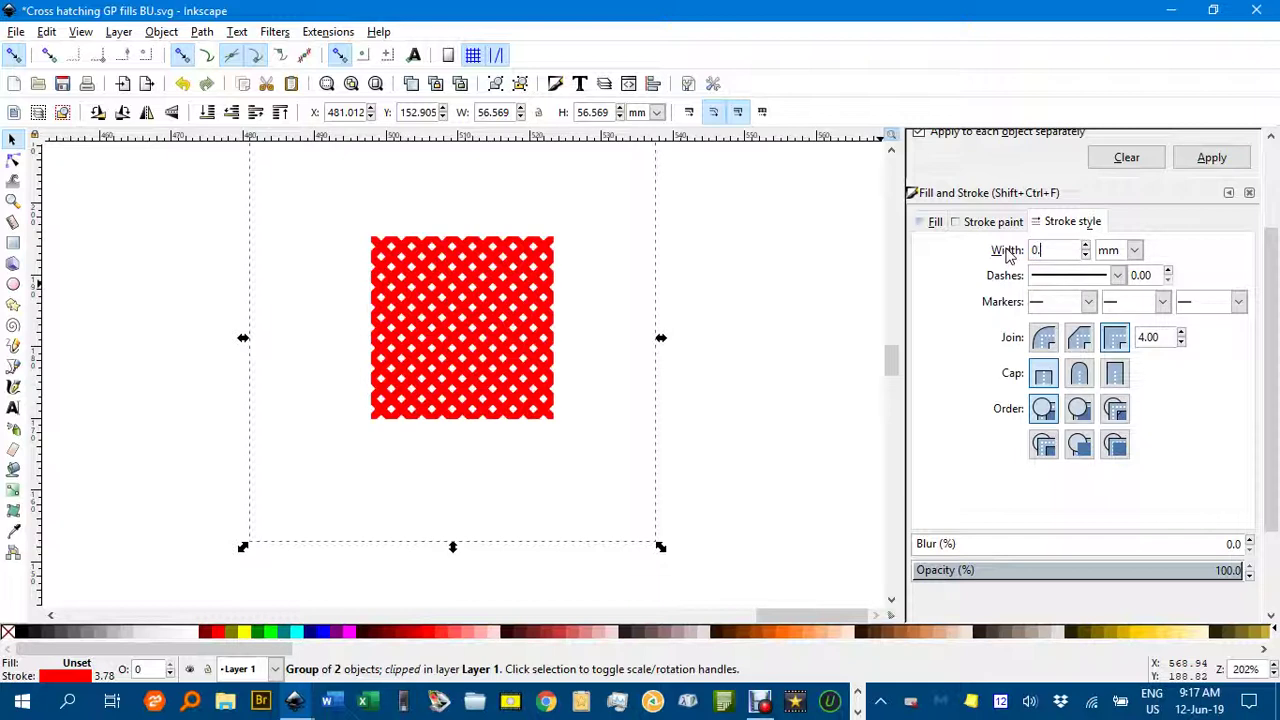
type("0.2")
key("Return")
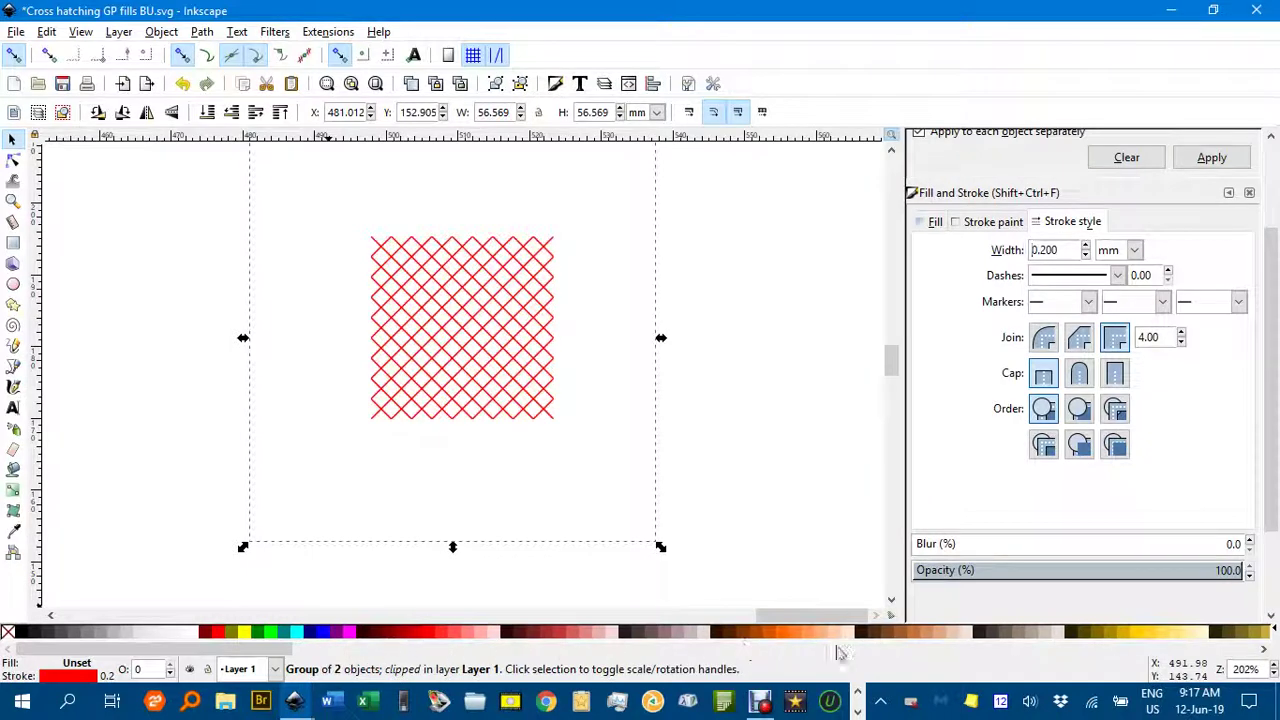
left_click(273, 634, "shift")
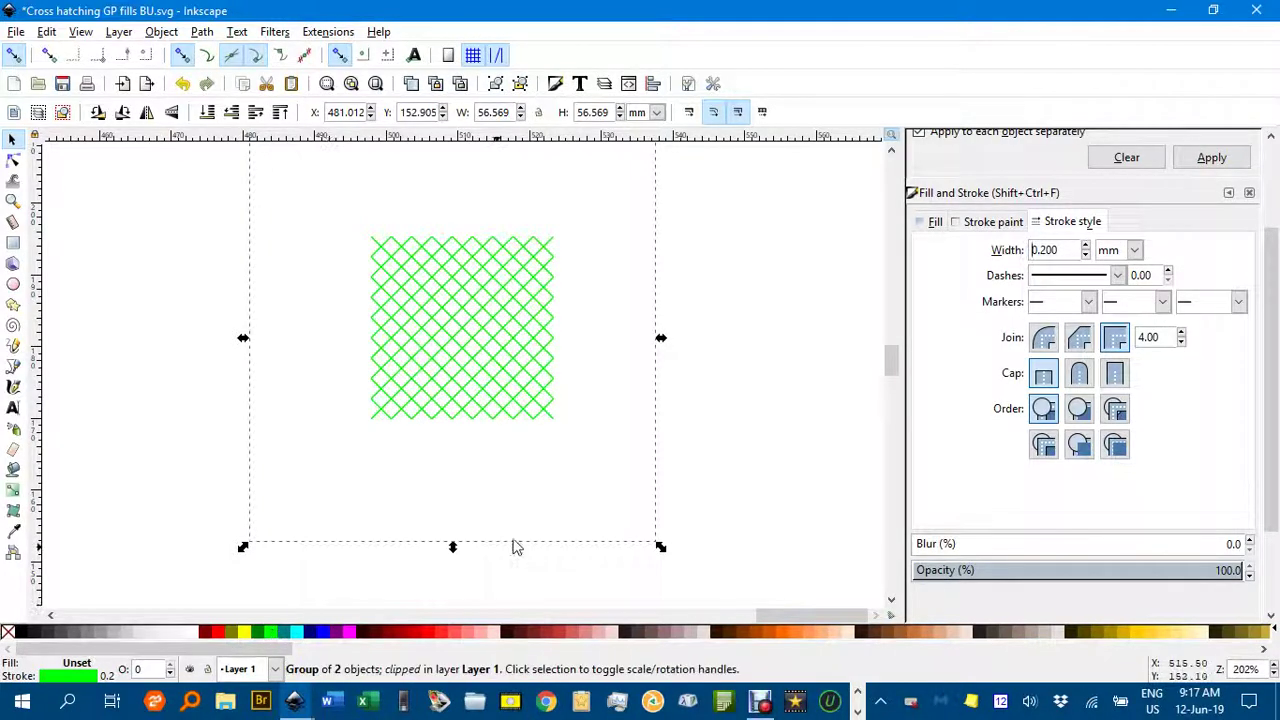
left_click(160, 32)
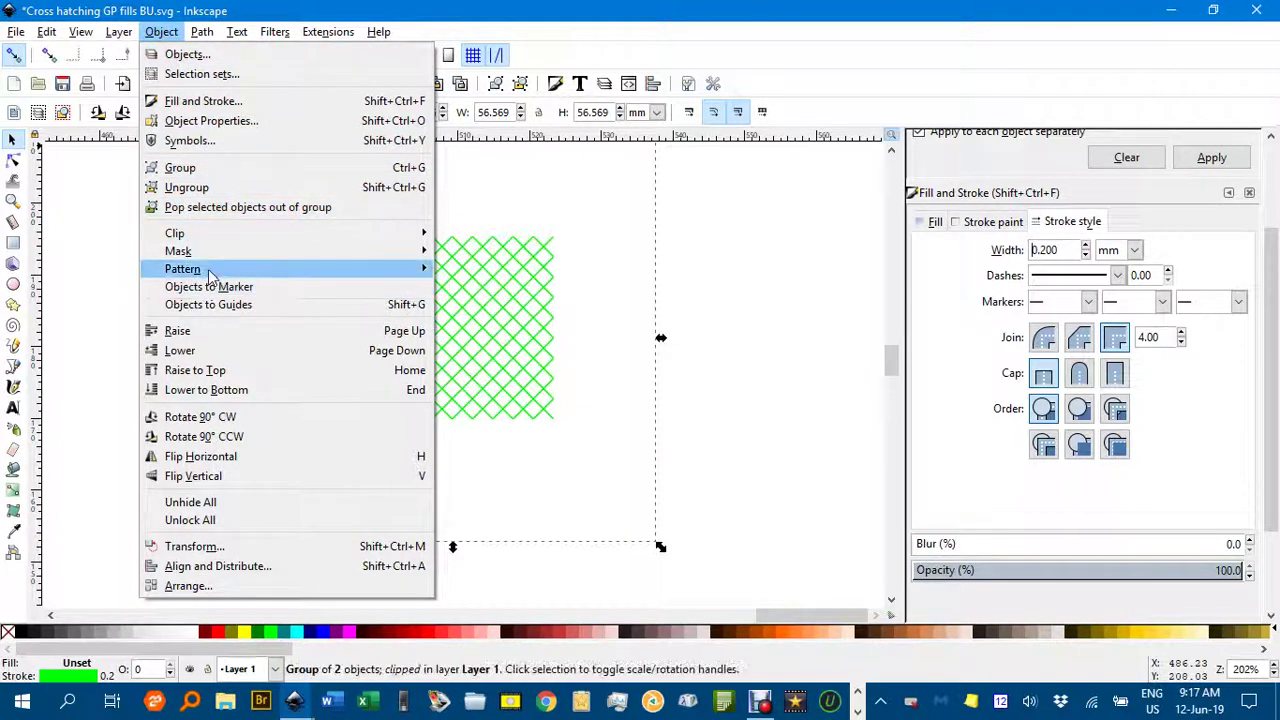
mouse_move(377, 270)
left_click(505, 287)
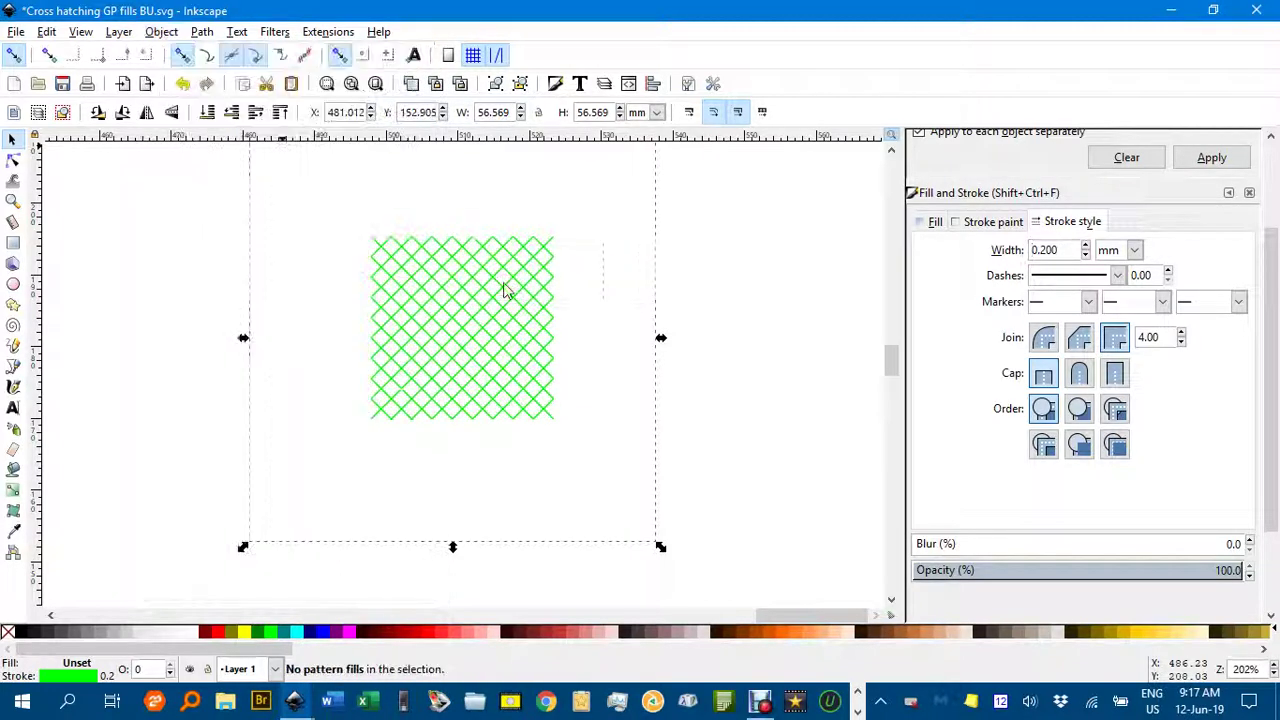
- Convert the bright green line group into a pattern-filled rectangle with Objects to Pattern
left_click(166, 34)
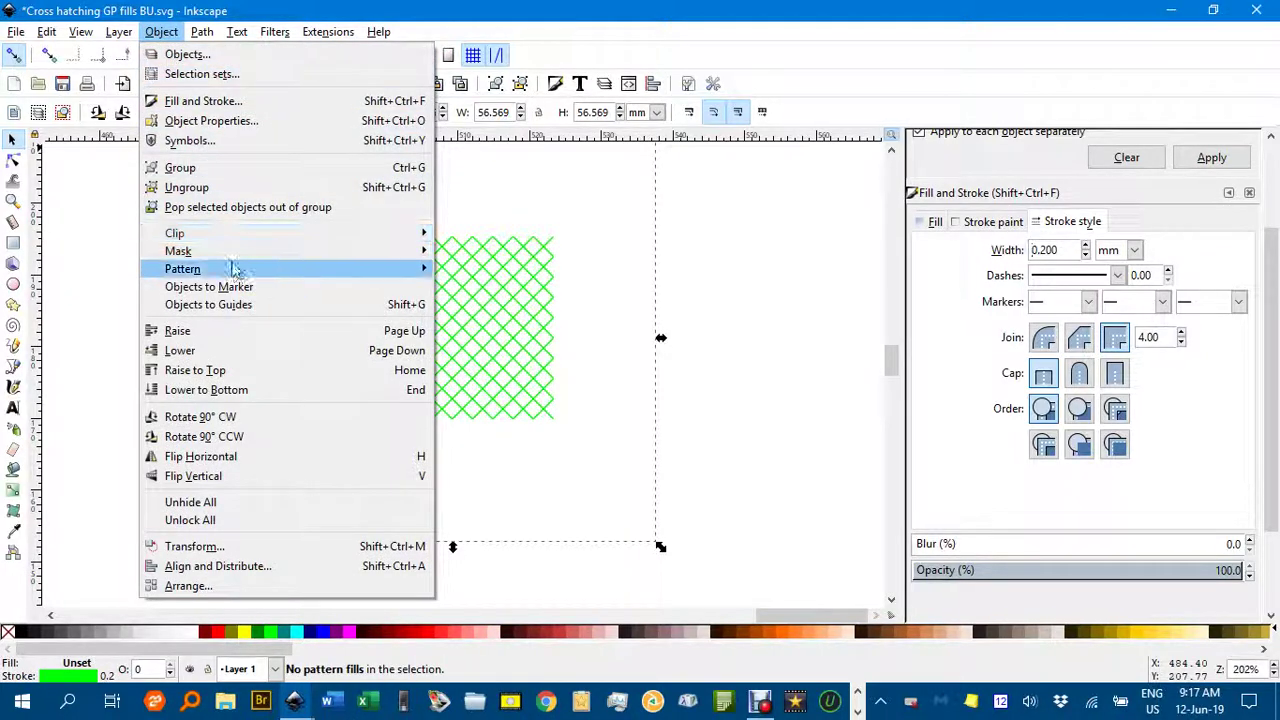
mouse_move(383, 273)
left_click(490, 272)
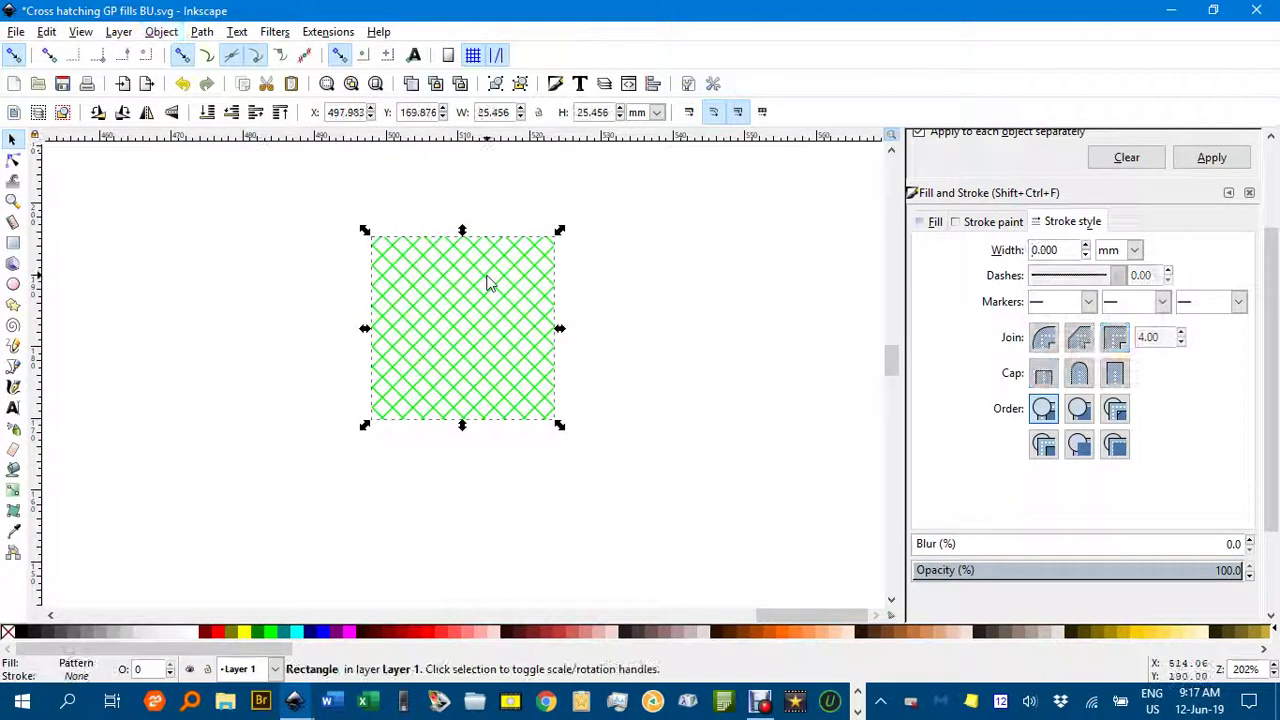
- Move the bright green swatch next to the dark green swatch in the upper row and deselect it
left_click(10, 139)
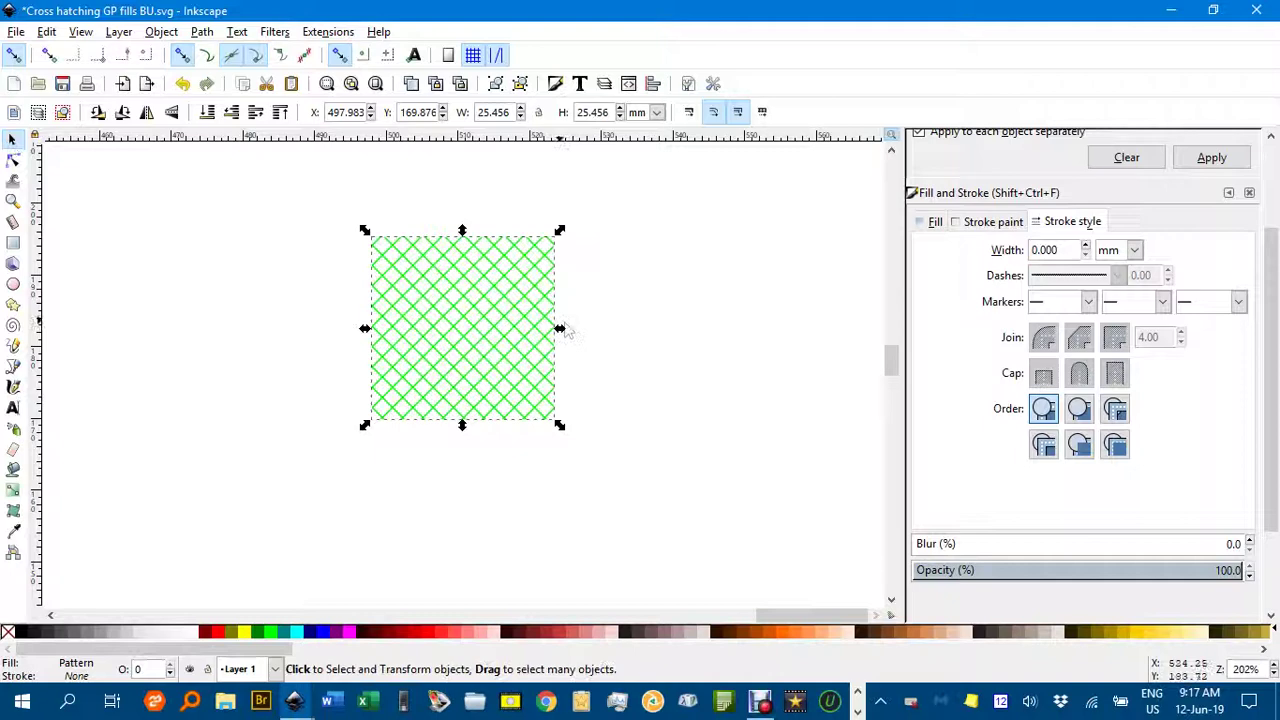
scroll(643, 317, "down", 1)
scroll(643, 317, "down", 1)
left_click_drag(643, 317, 618, 317)
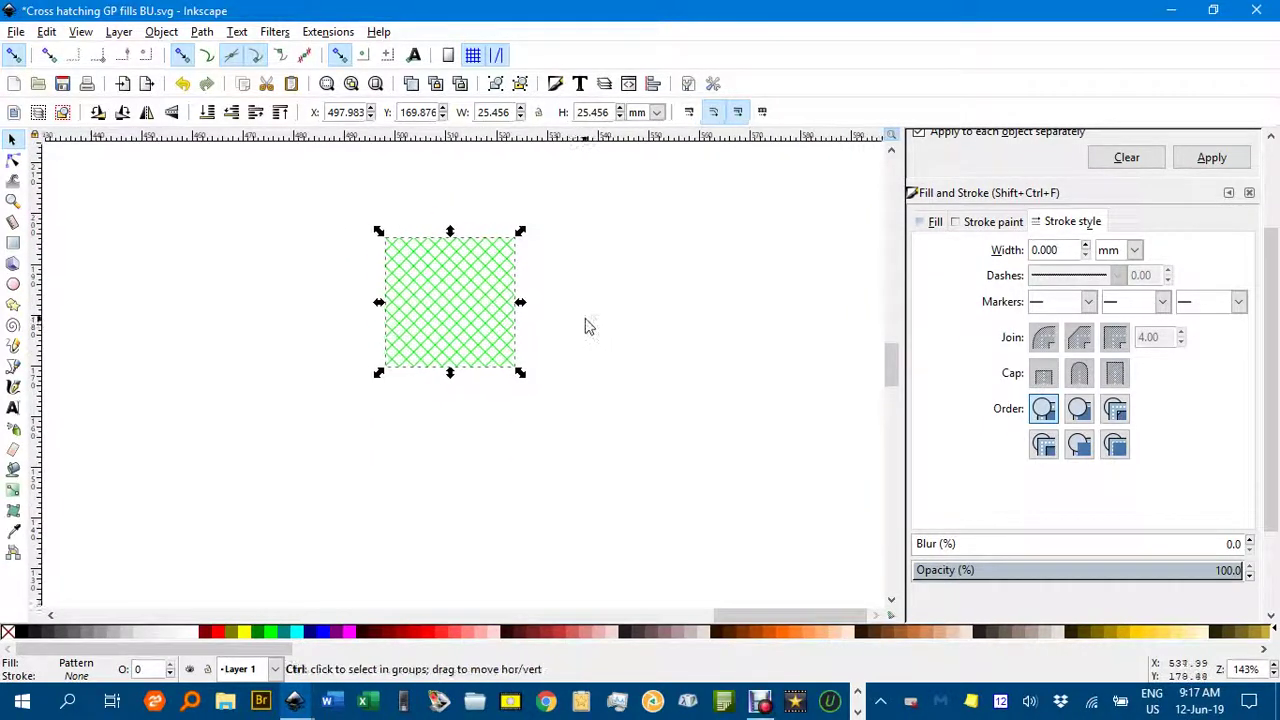
scroll(586, 323, "down", 2)
mouse_move(531, 326)
left_mouse_down()
mouse_move(443, 297)
mouse_move(334, 303)
left_mouse_up()
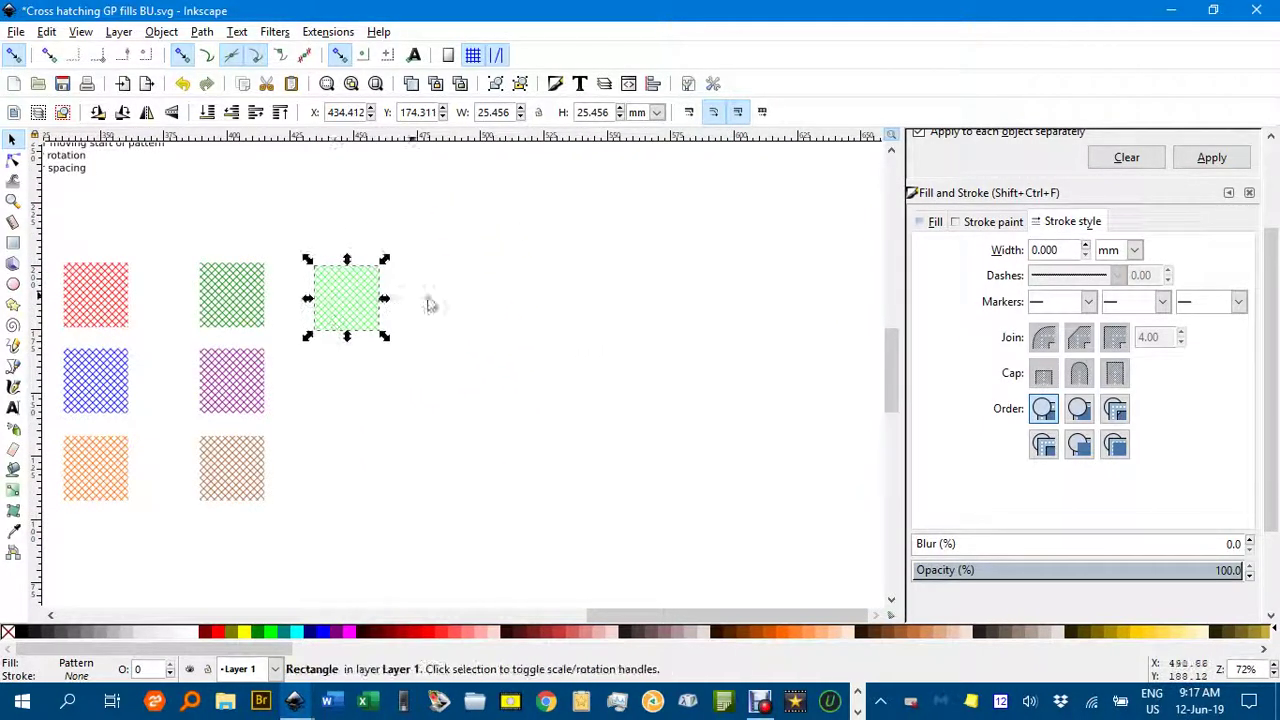
left_click(466, 302)
- Draw an ellipse about 105 by 65 mm and move it clear of the bright green swatch, to its right
key("e")
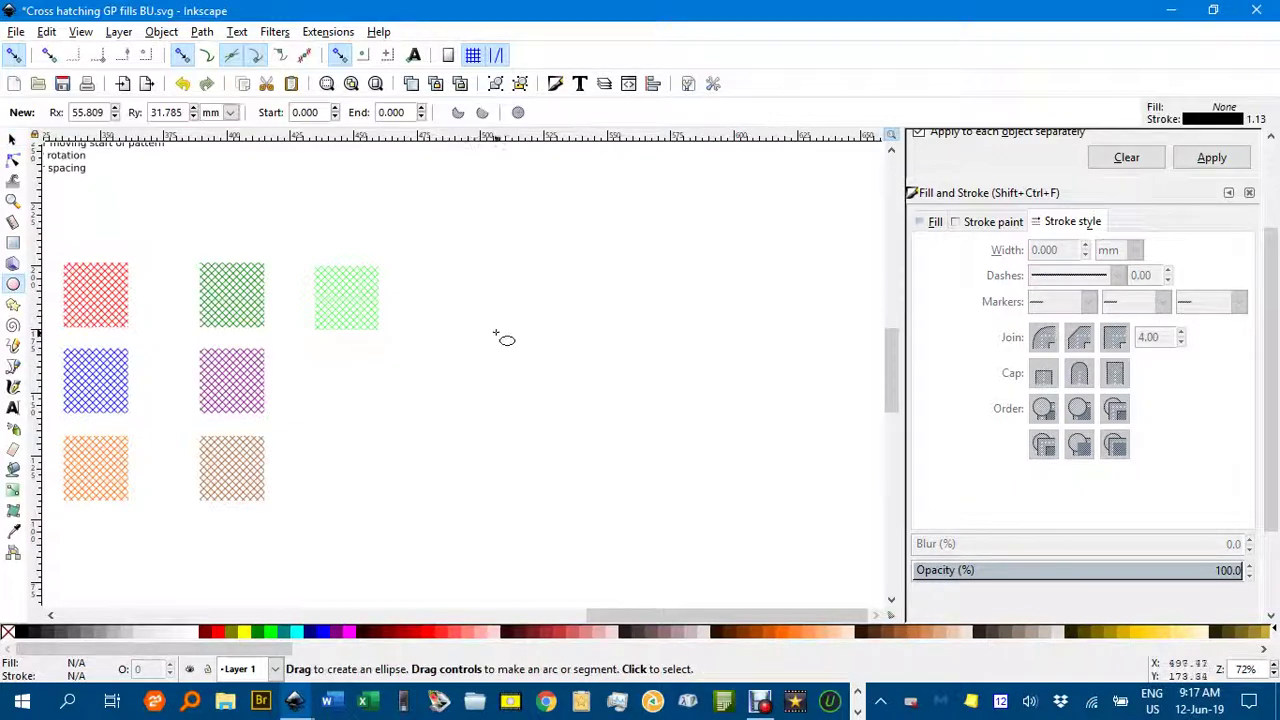
left_click_drag(483, 327, 616, 410)
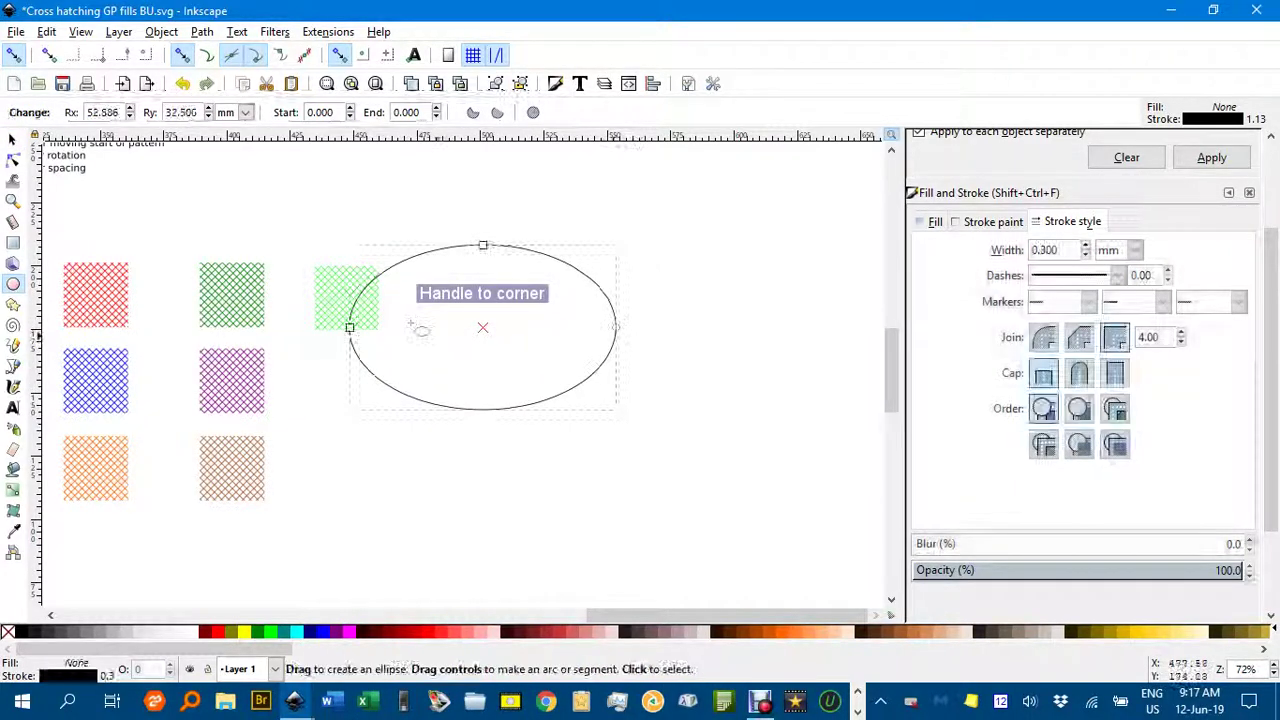
key("s")
left_click_drag(426, 282, 525, 292)
- Copy the bright green cross-hatch swatch and paste its style onto the new ellipse
left_click(343, 286)
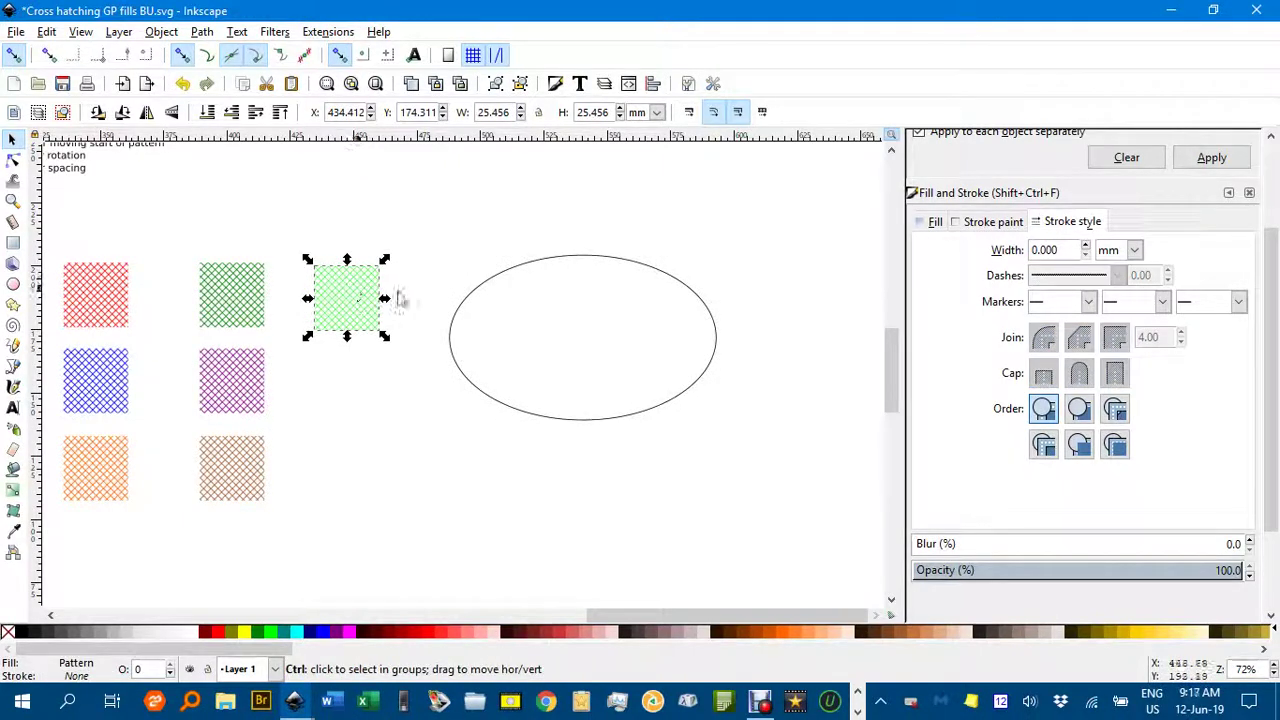
left_click(516, 271)
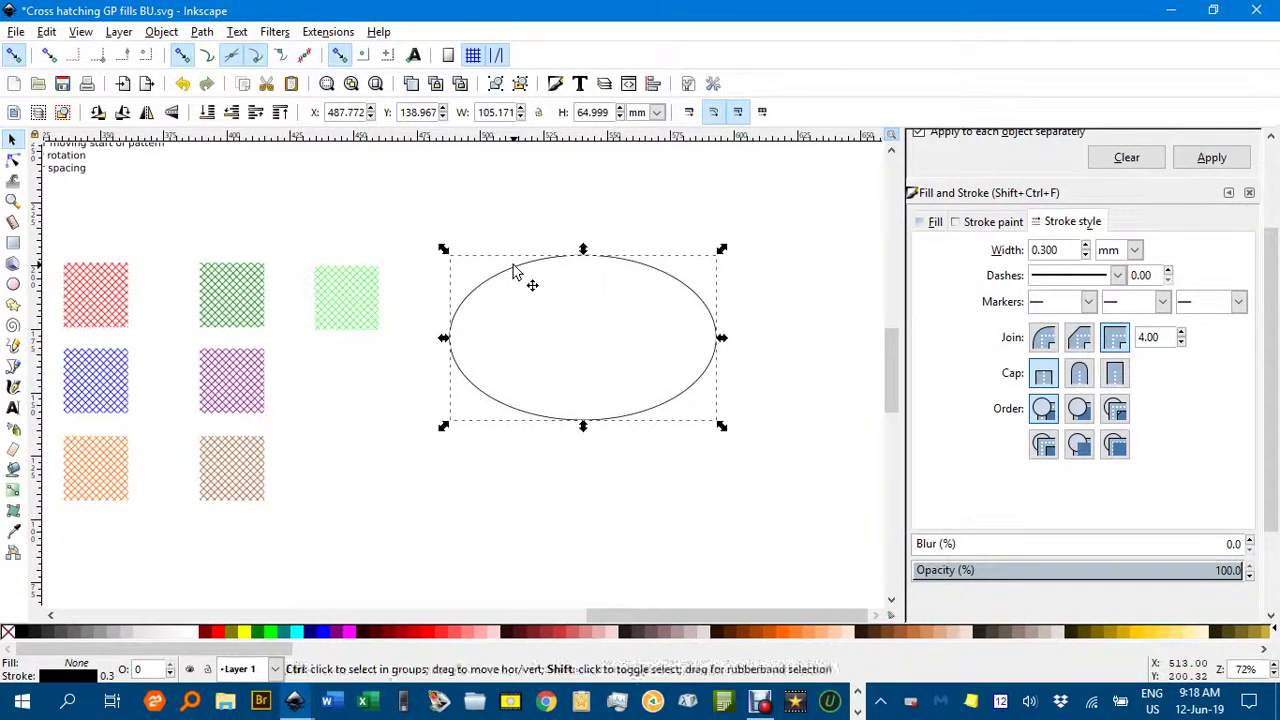
key("ctrl+shift+v")
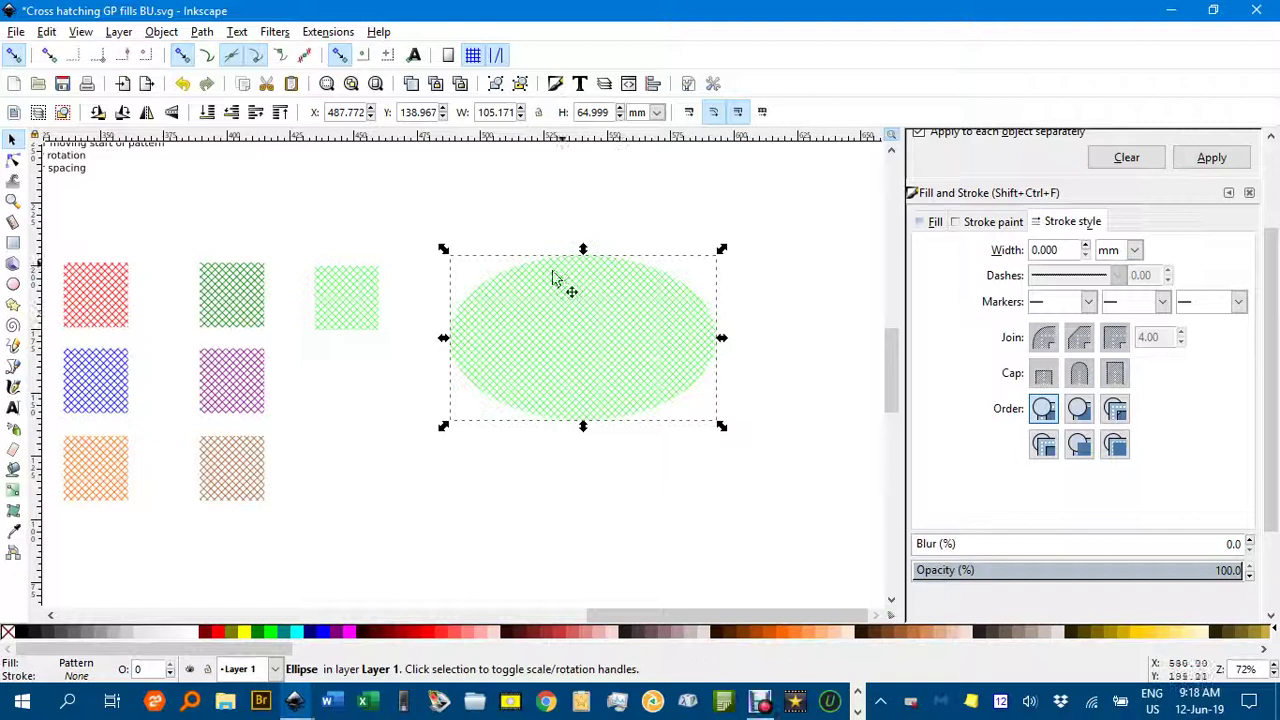
left_click(489, 229)
scroll(567, 325, "up", 1)
scroll(567, 325, "down", 1)
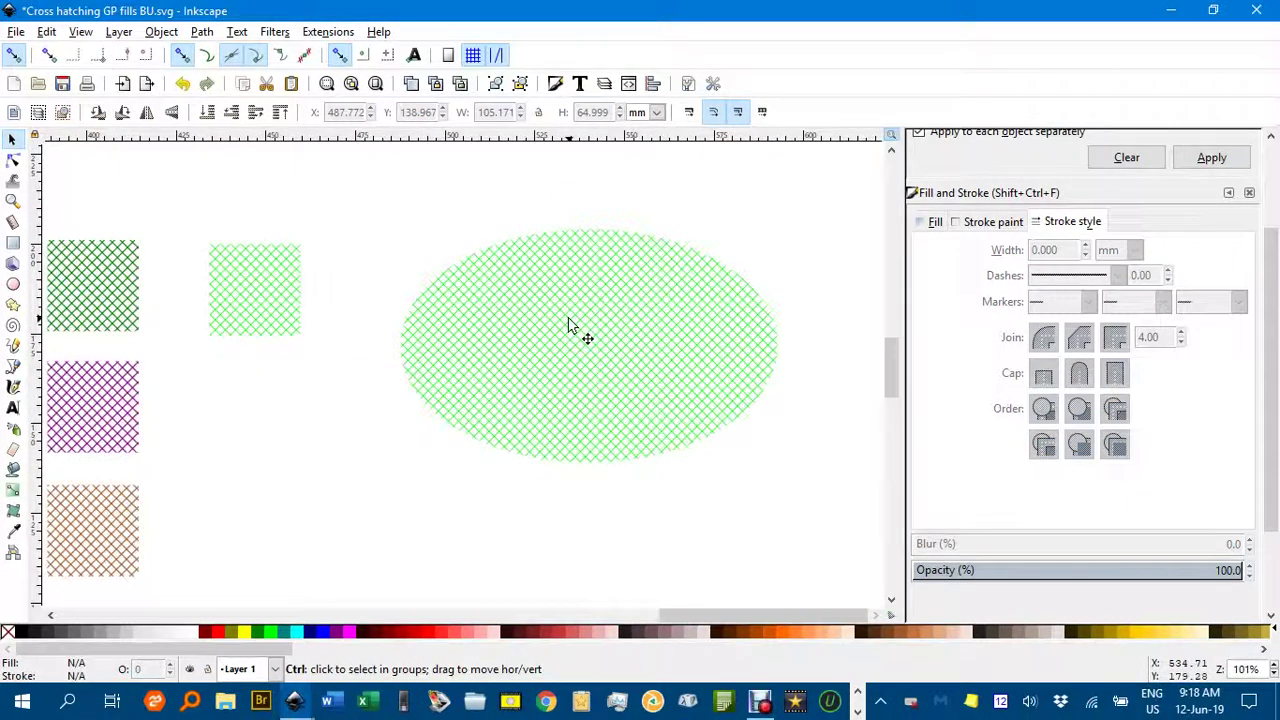
scroll(567, 325, "up", 2)
scroll(565, 324, "down", 3)
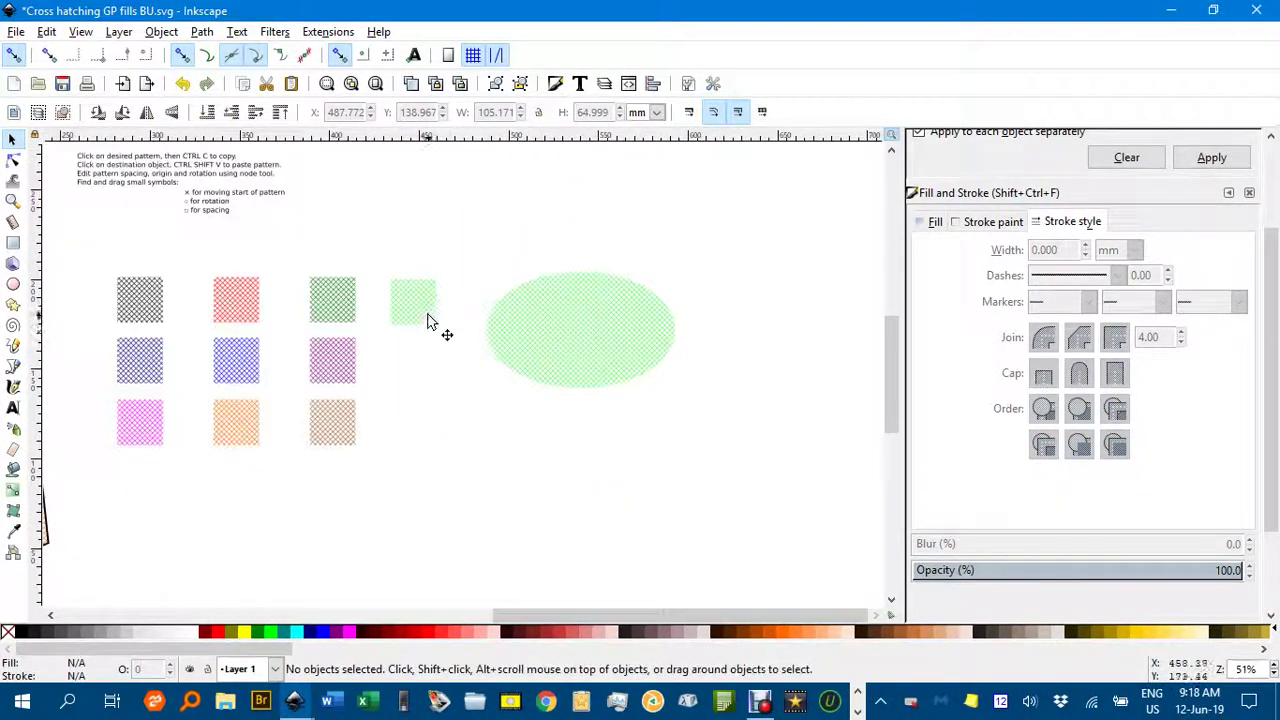
- Convert the dark green swatch's pattern to objects
left_click(420, 312)
left_click(334, 302)
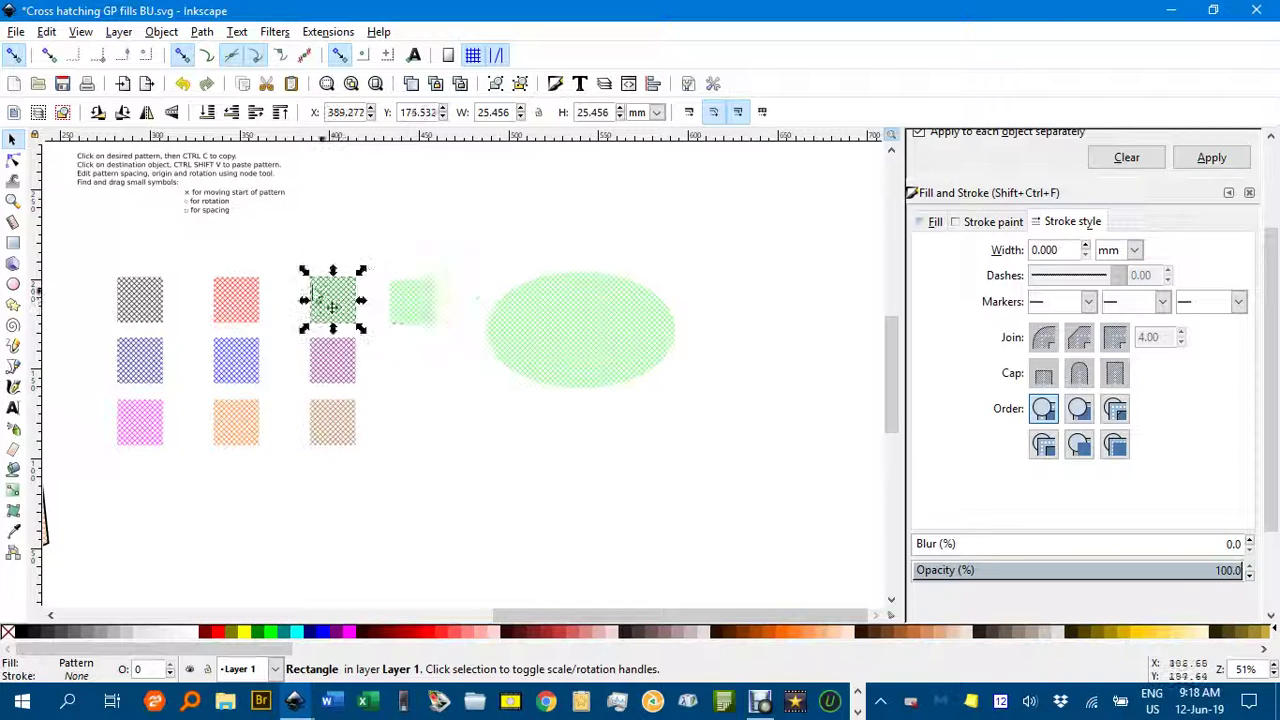
left_click(161, 32)
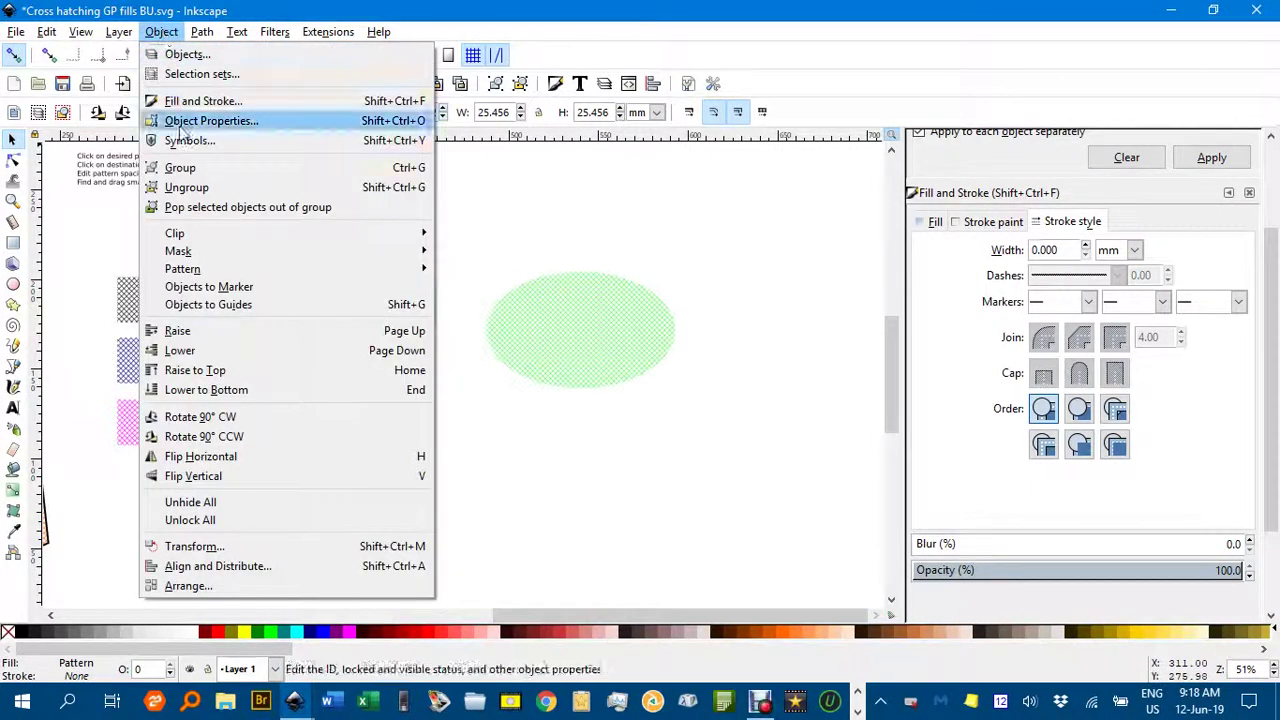
mouse_move(368, 274)
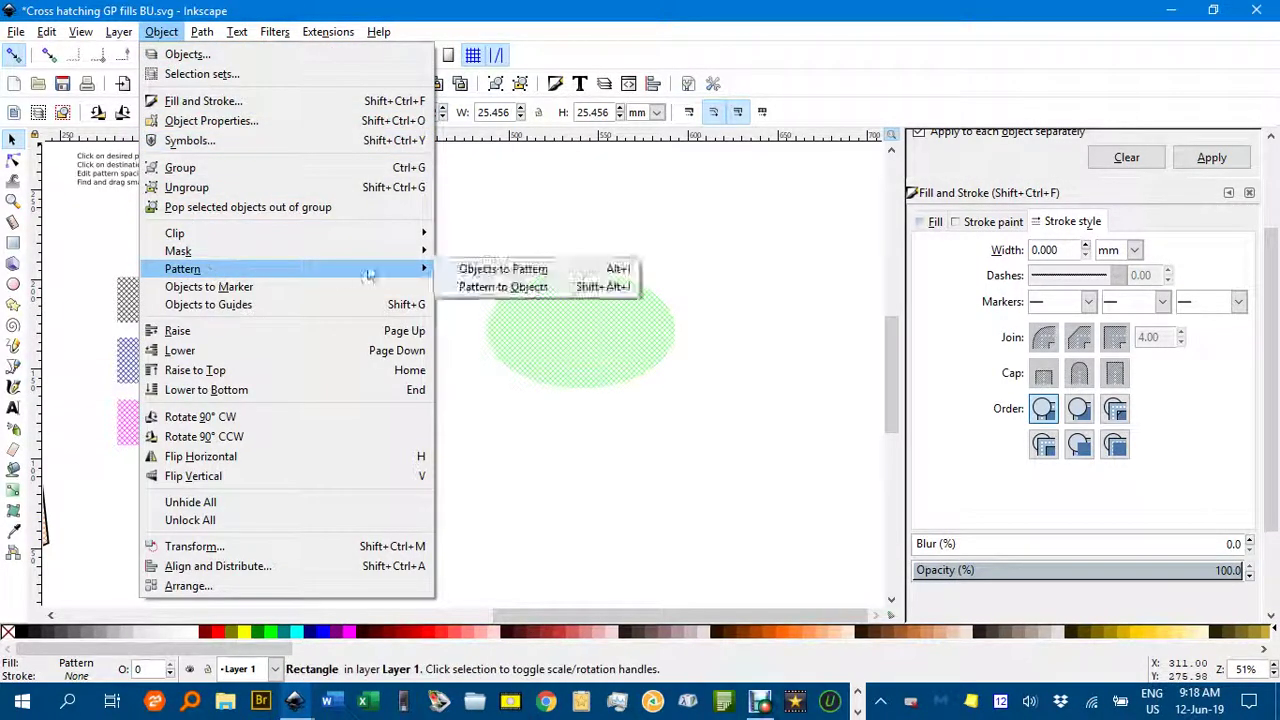
left_click(502, 287)
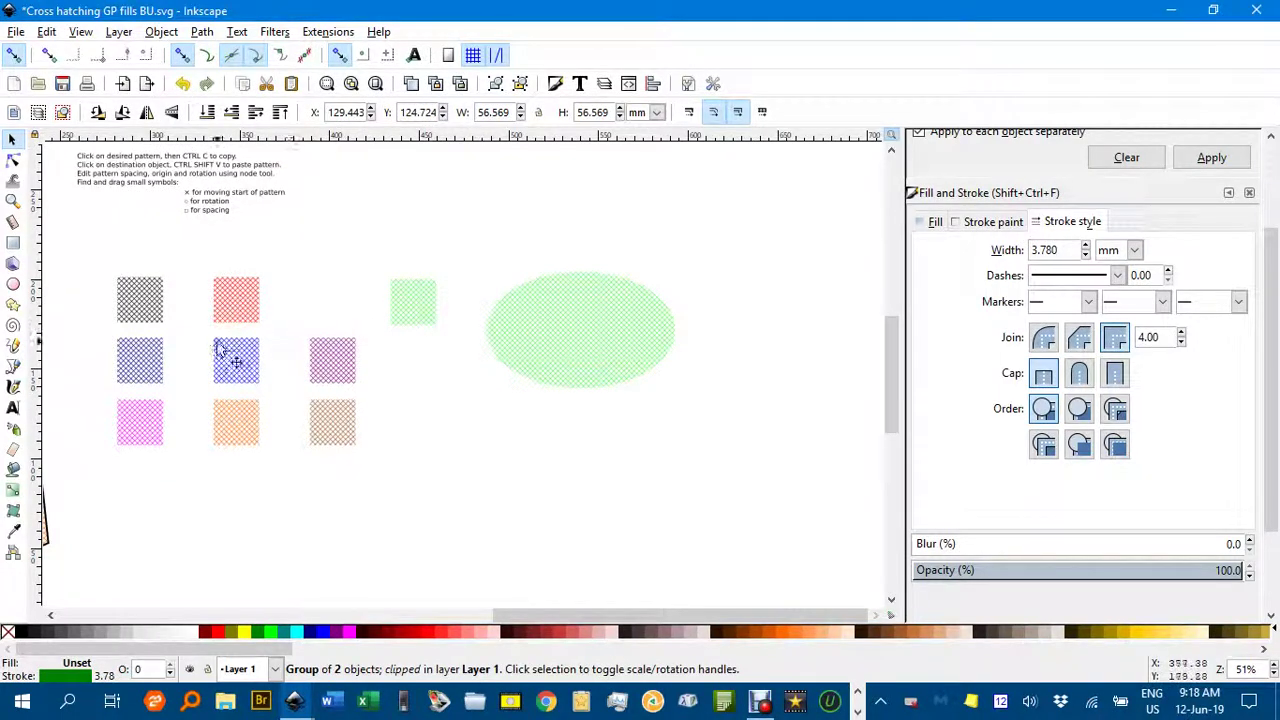
- Set the dark green line group's stroke width to 0.2 mm and its stroke colour to magenta
left_click_drag(217, 341, 518, 245)
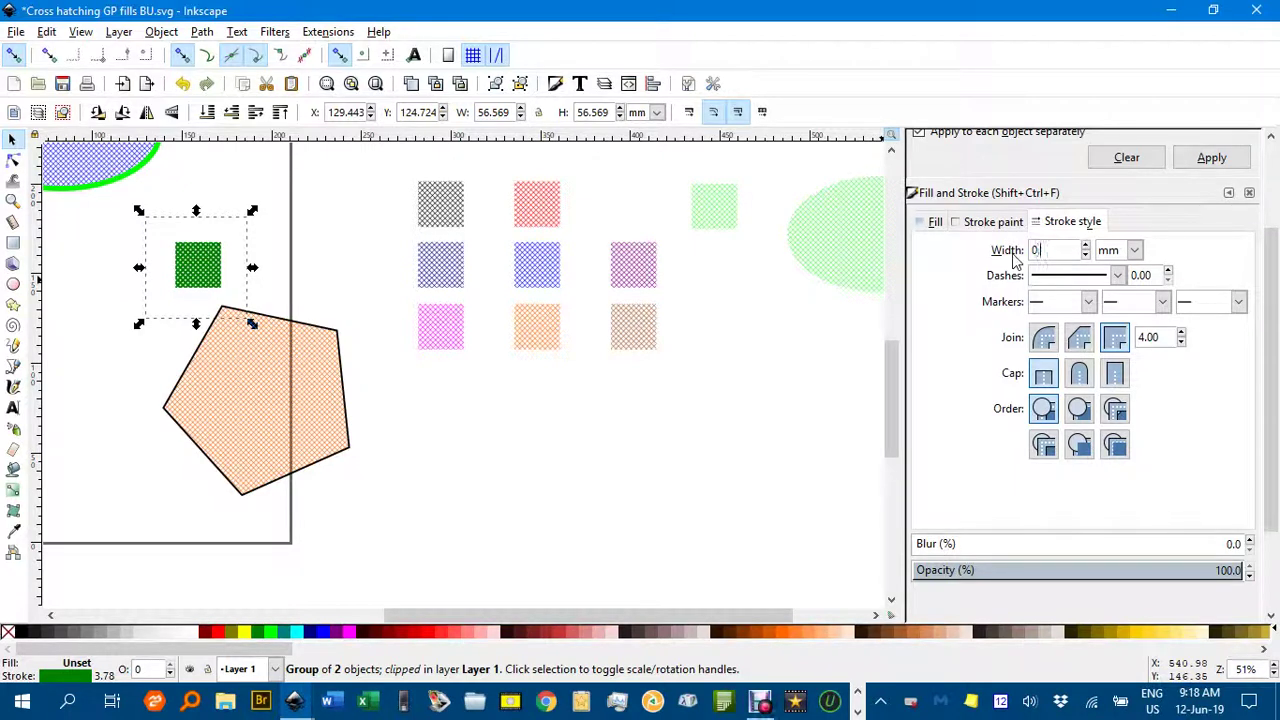
key("Return")
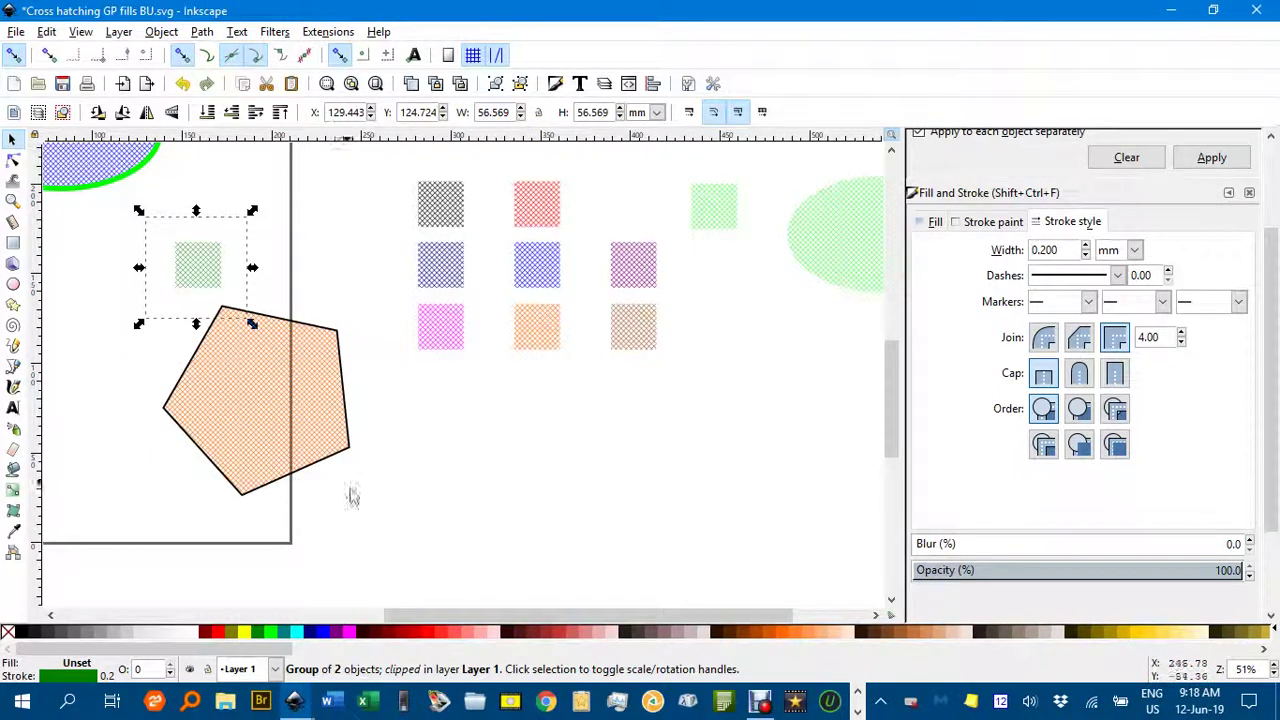
left_click(358, 637, "shift")
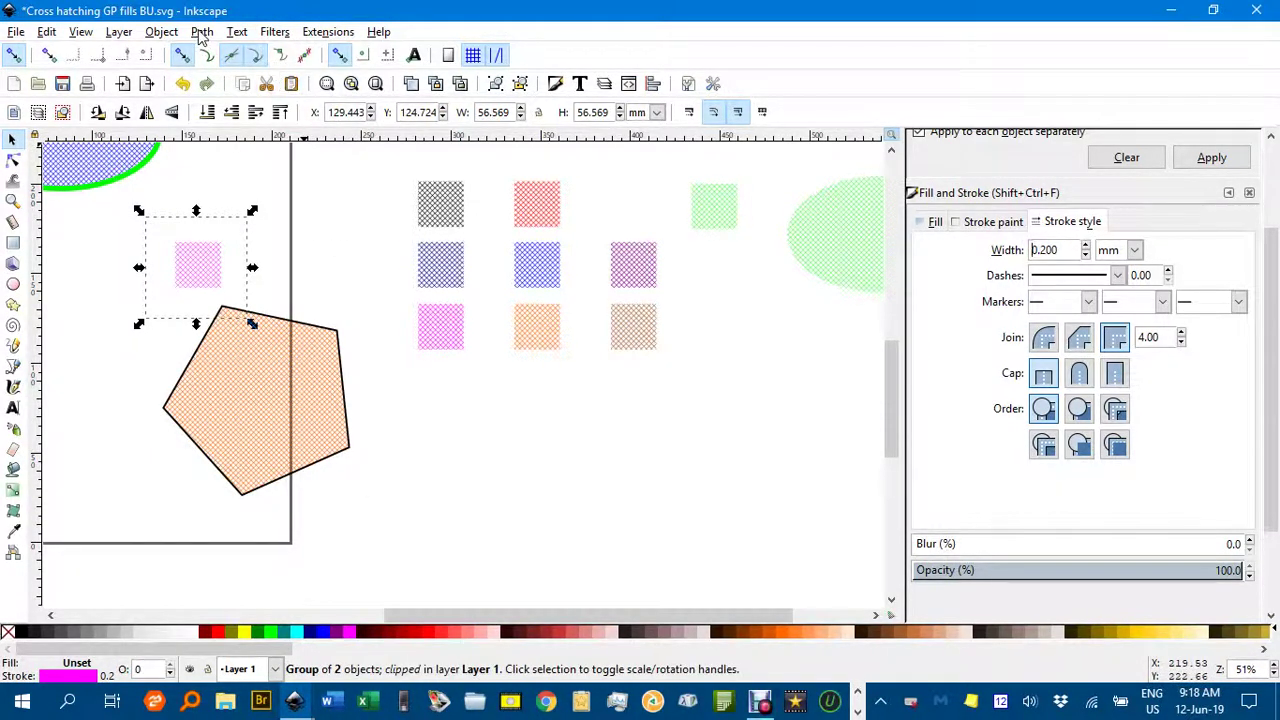
- Convert the magenta line group above the pentagon into a pattern-filled rectangle with Objects to Pattern
left_click(161, 33)
mouse_move(246, 272)
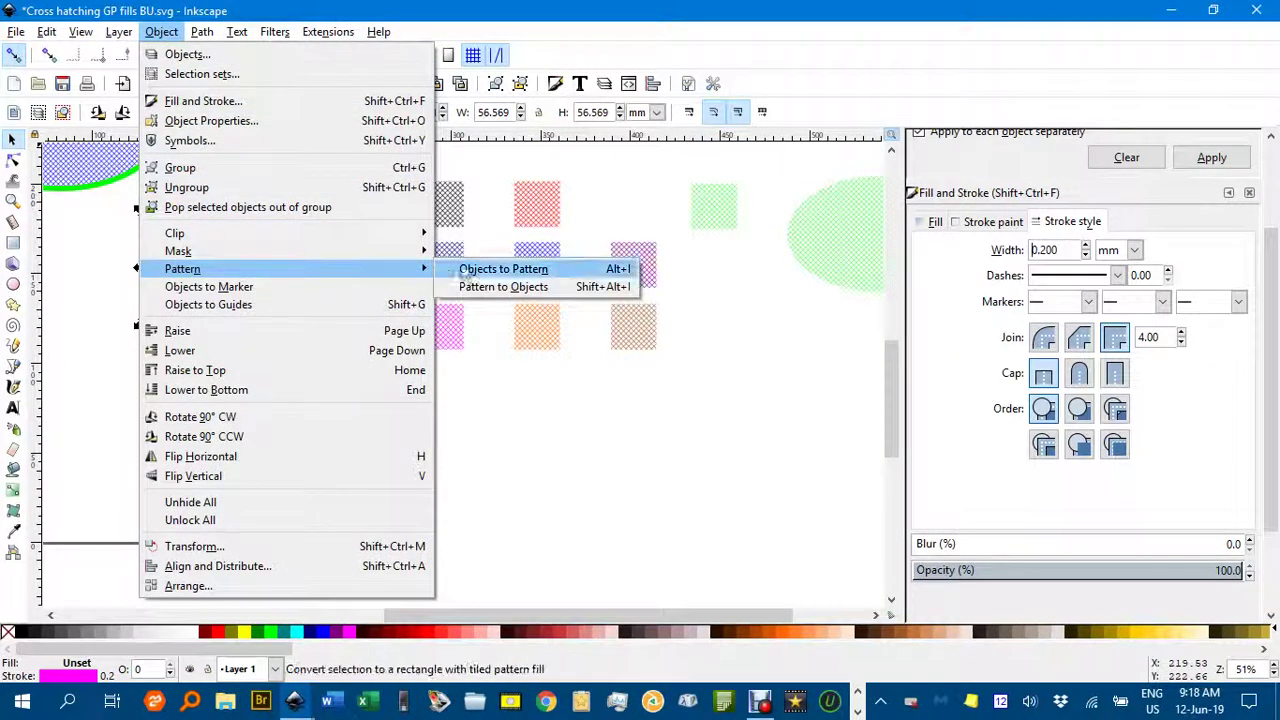
left_click(487, 270)
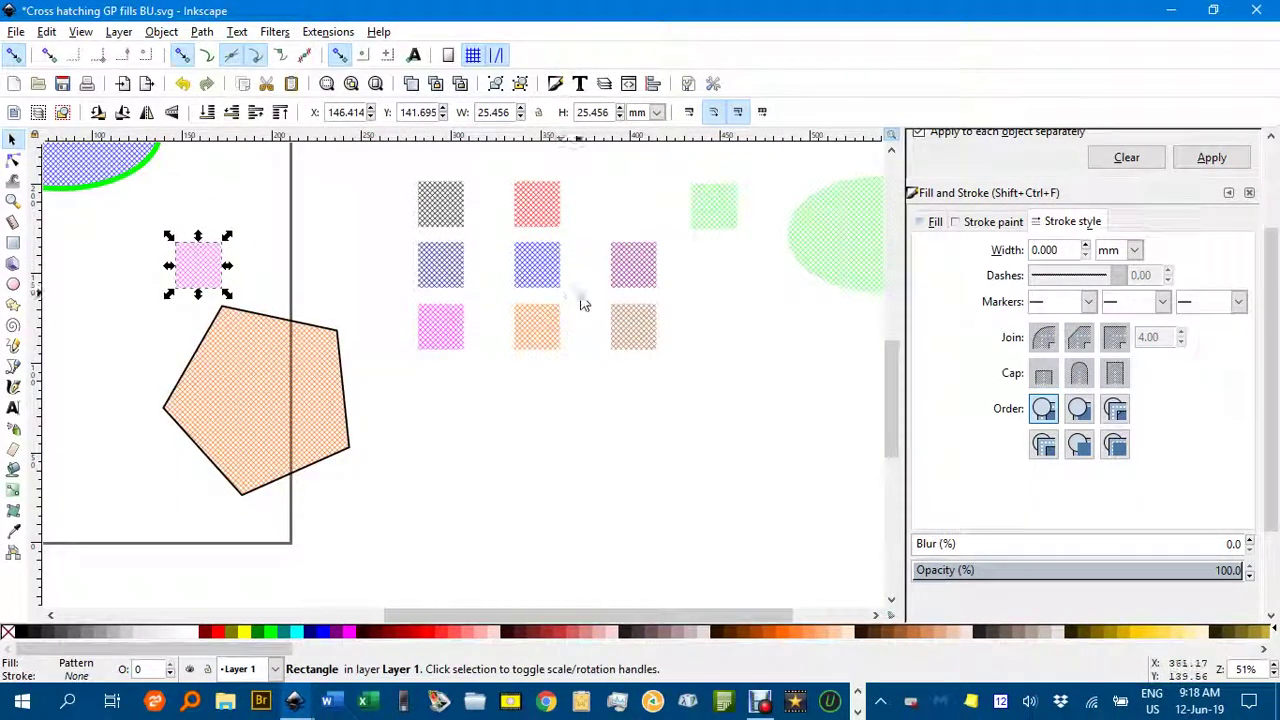
scroll(585, 302, "down", 2)
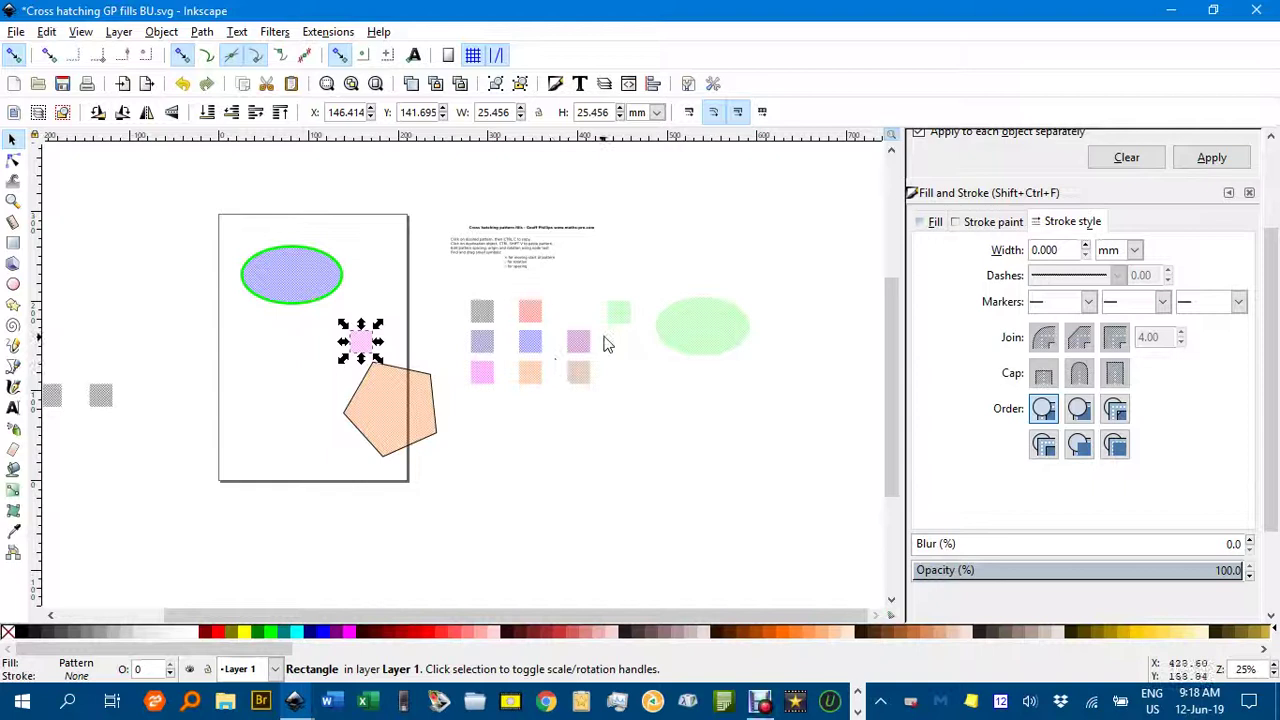